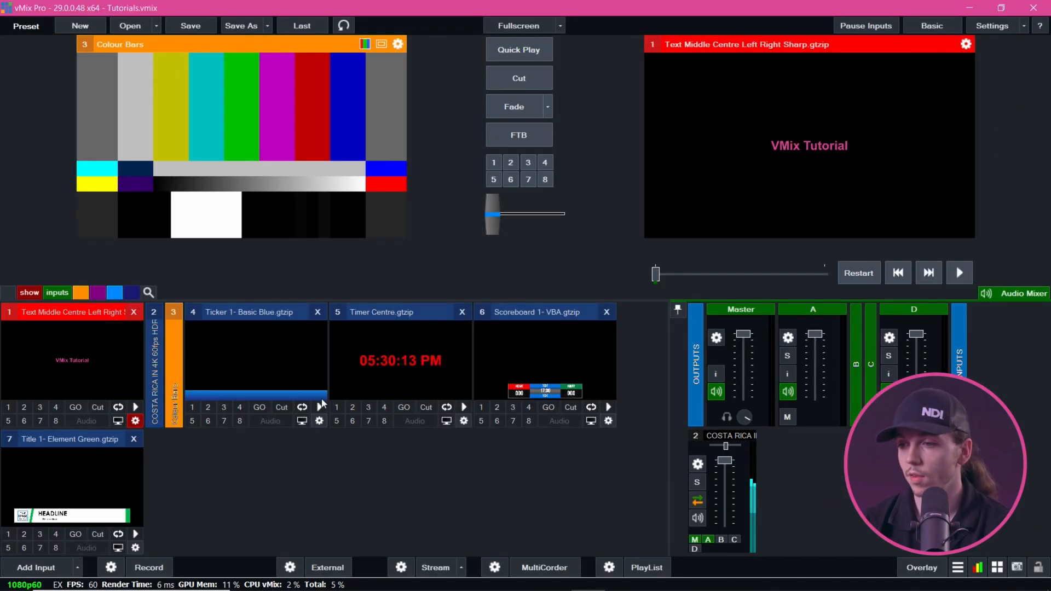
Preview the Basic Blue ticker and the text title, and briefly show the ticker over the program output on overlay channel 1
click(208, 370)
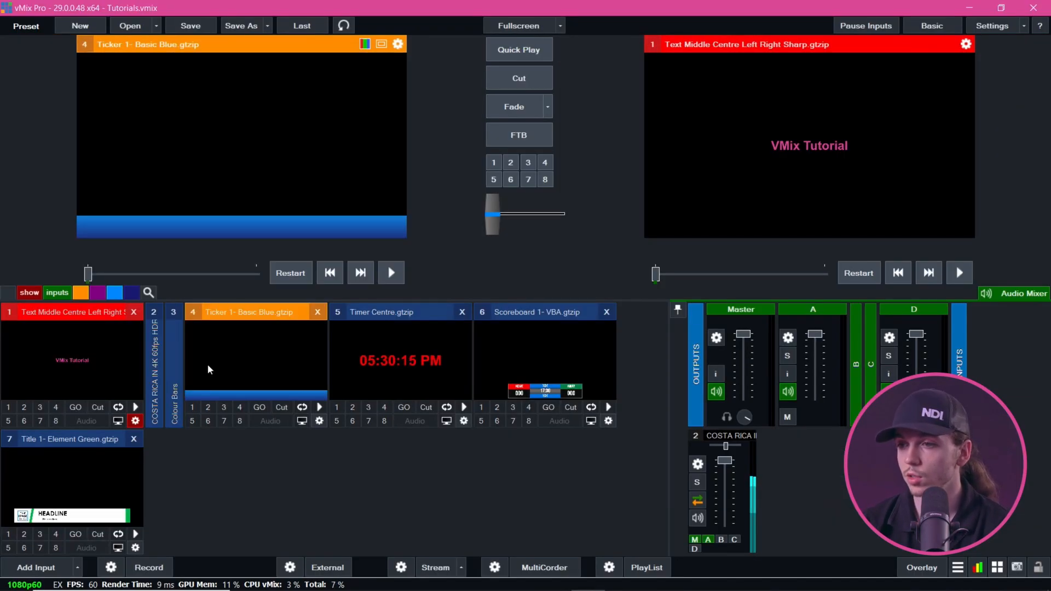
click(84, 364)
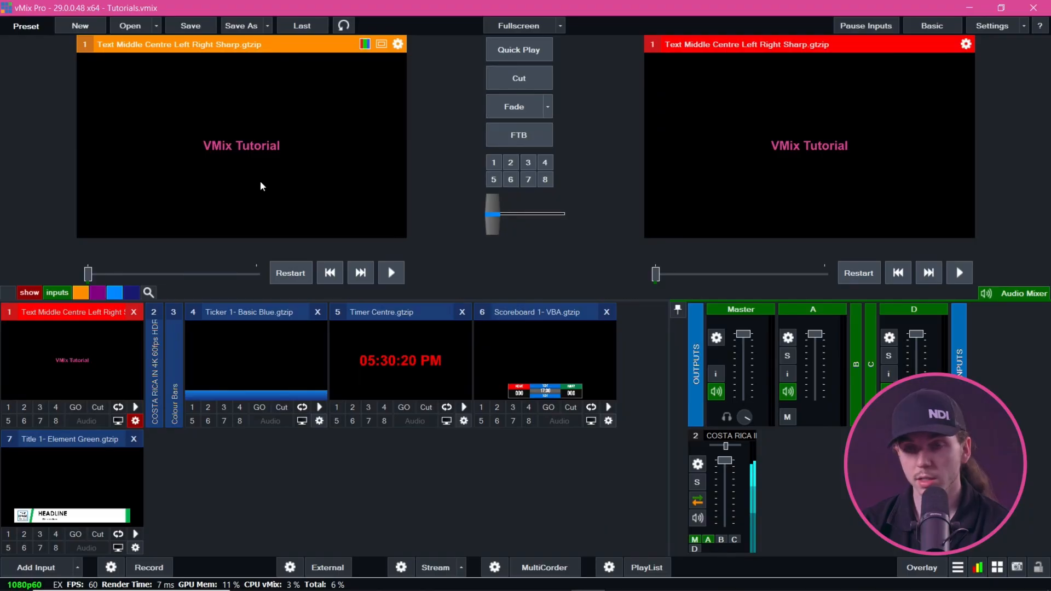
click(277, 317)
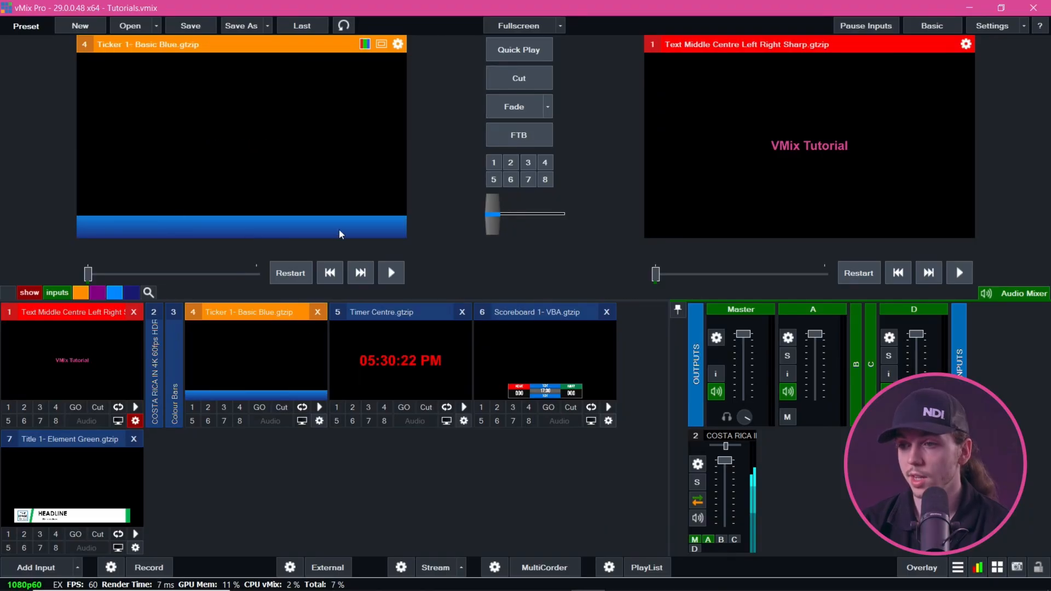
click(193, 407)
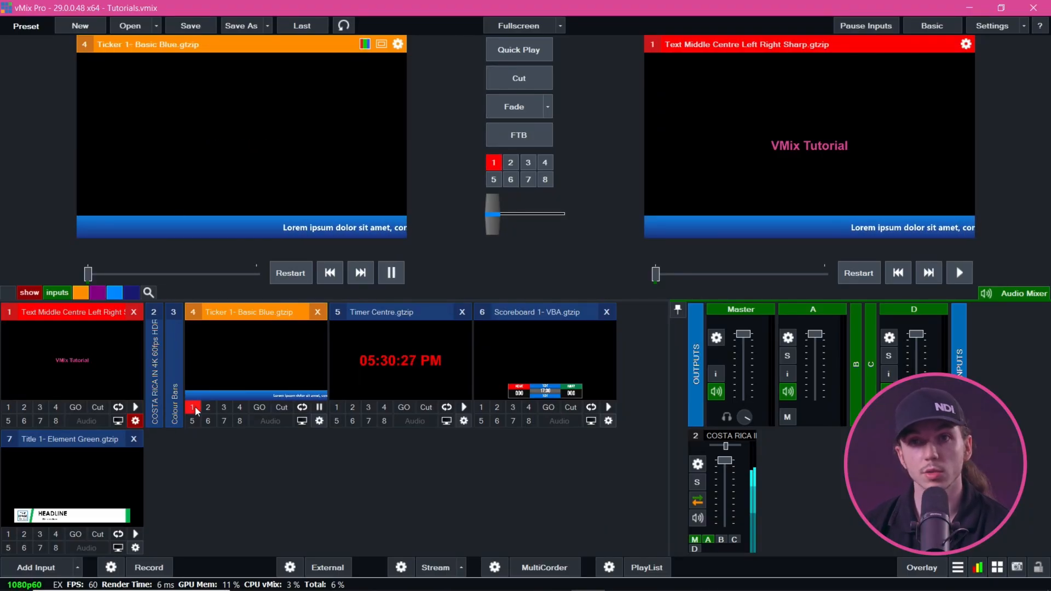
click(193, 407)
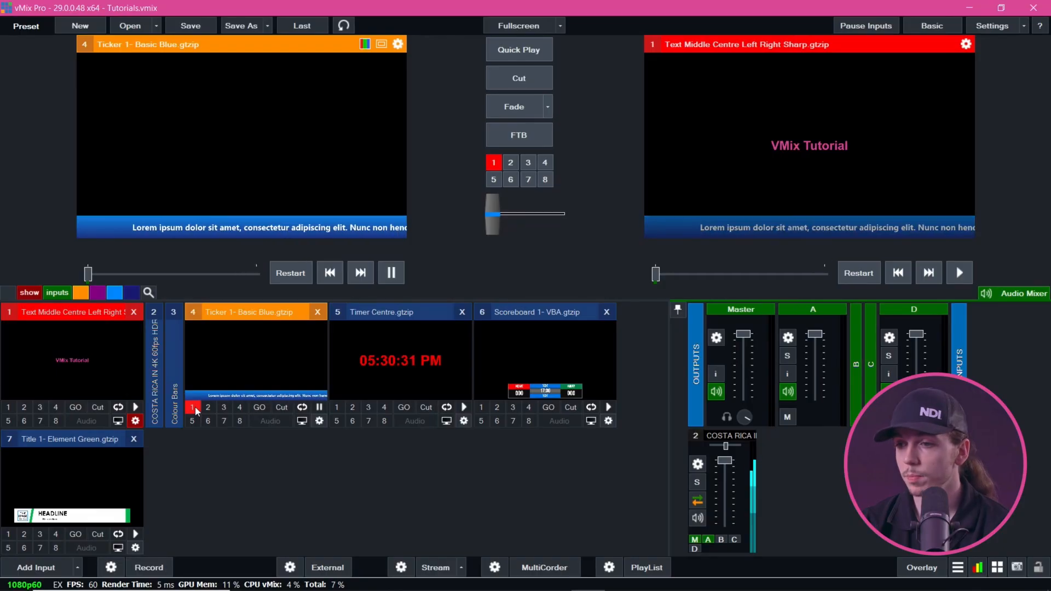
Preview the Timer Centre, Scoreboard 1 and Title 1 Element Green inputs in turn
click(379, 356)
click(531, 379)
click(83, 498)
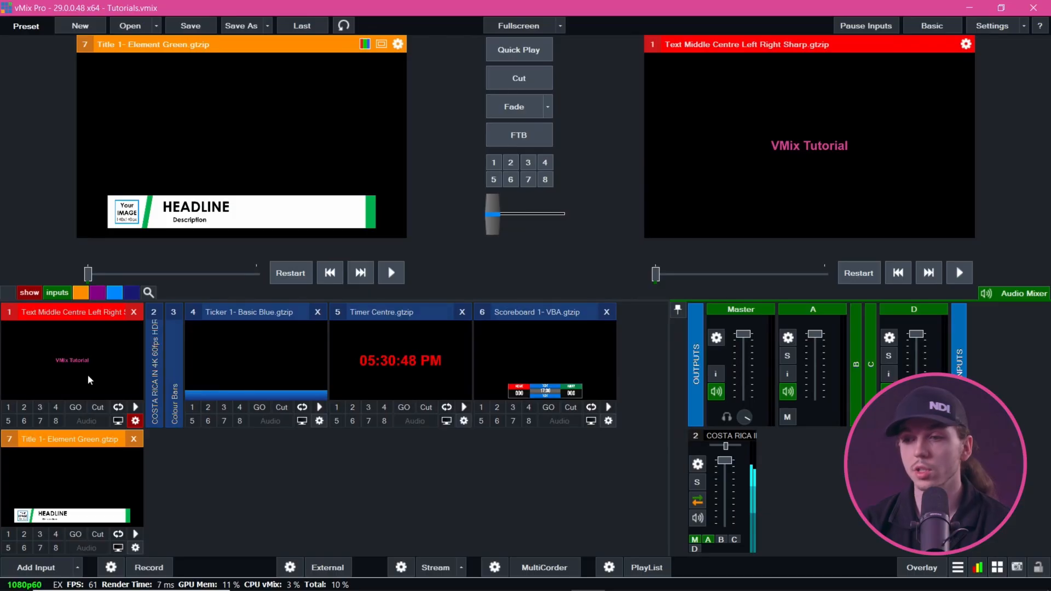
Open the Text Middle Centre title in the Title Editor and examine its image, colour and text fields
right_click(72, 363)
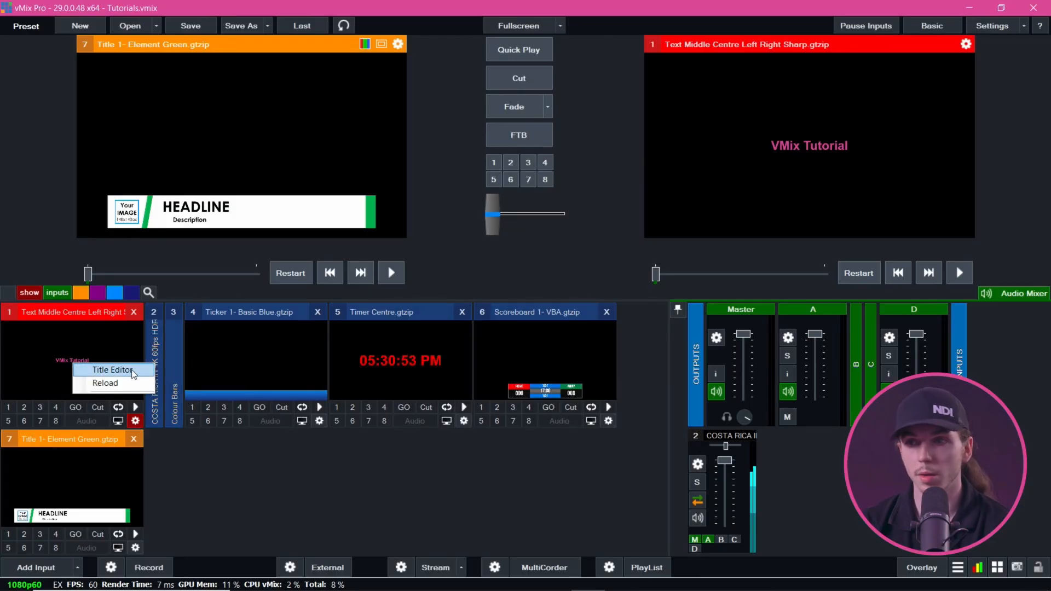
click(113, 371)
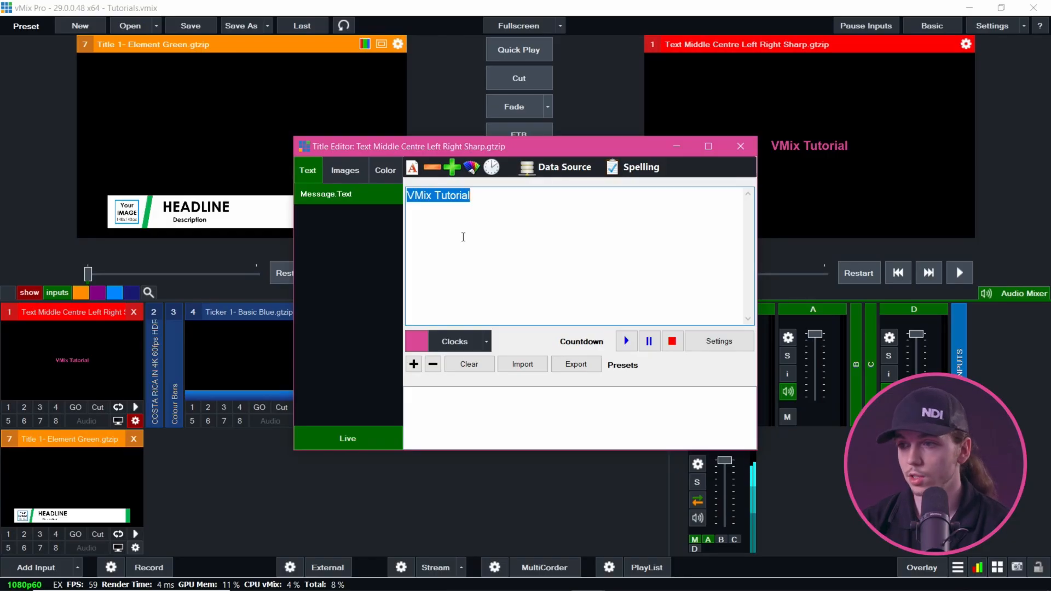
click(357, 169)
click(388, 170)
click(304, 177)
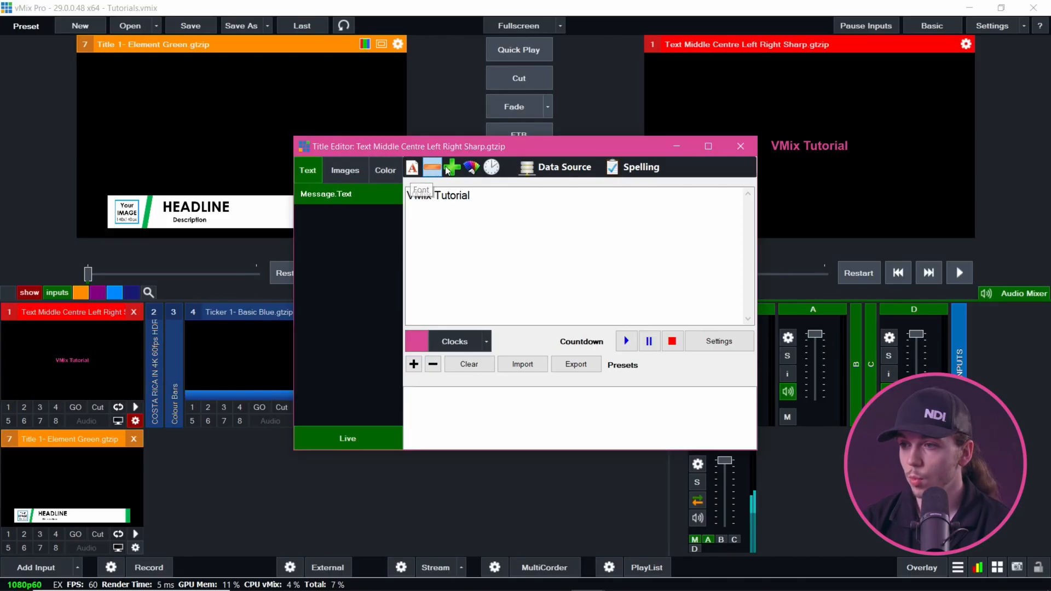
Change the font of the VMix Tutorial title text to Bauhaus 93
click(413, 169)
scroll(344, 296, down, 20)
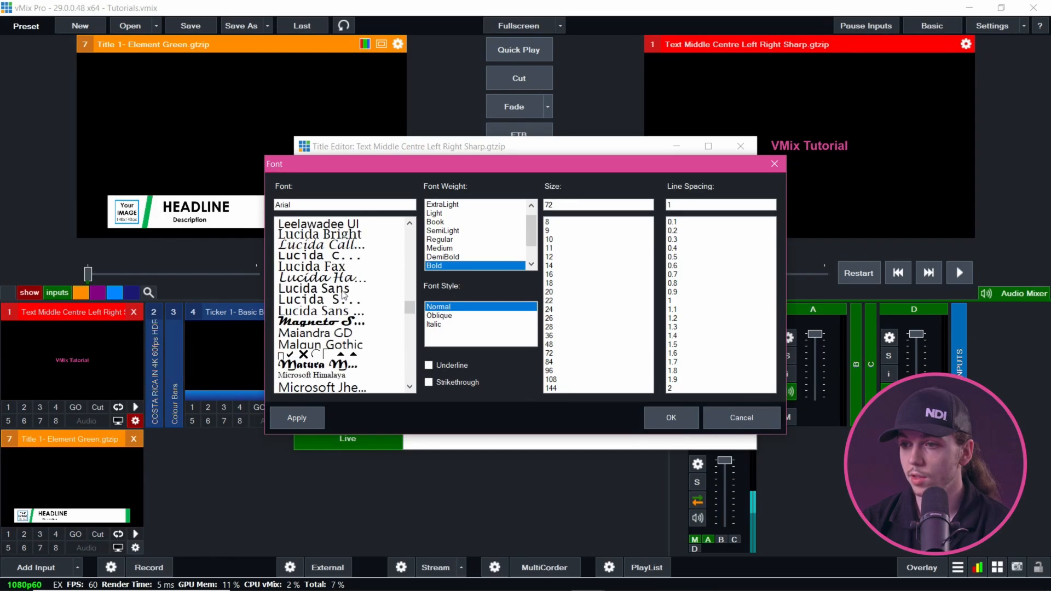
scroll(343, 295, down, 10)
scroll(343, 295, up, 20)
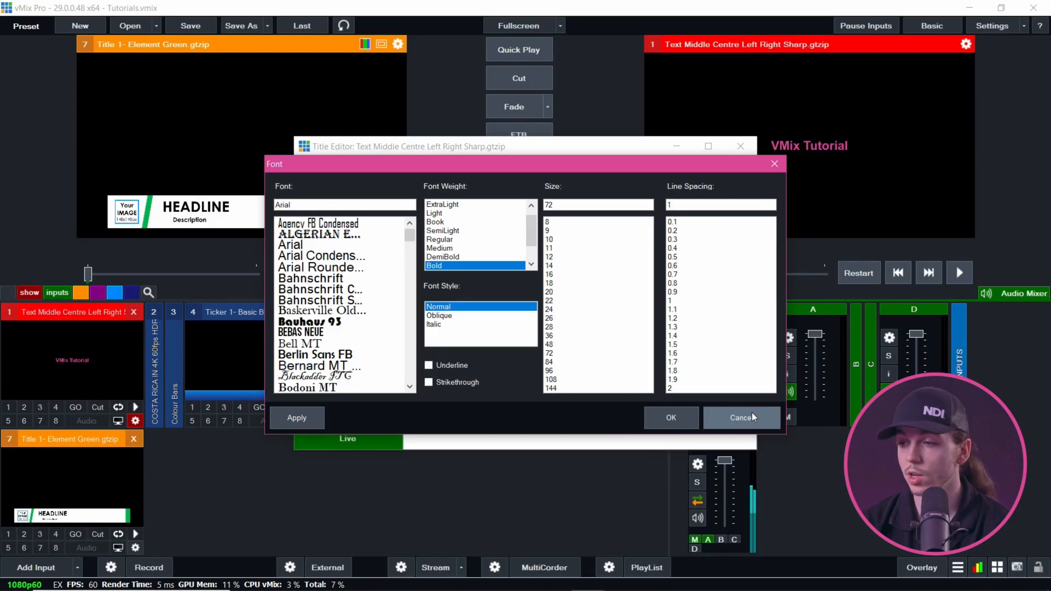
click(330, 321)
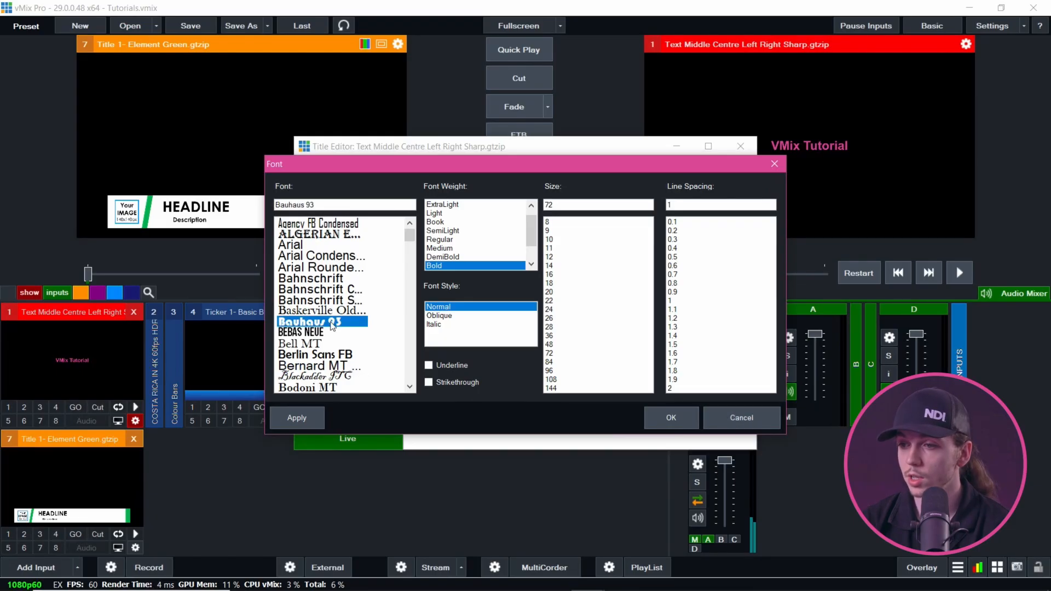
click(286, 418)
click(672, 418)
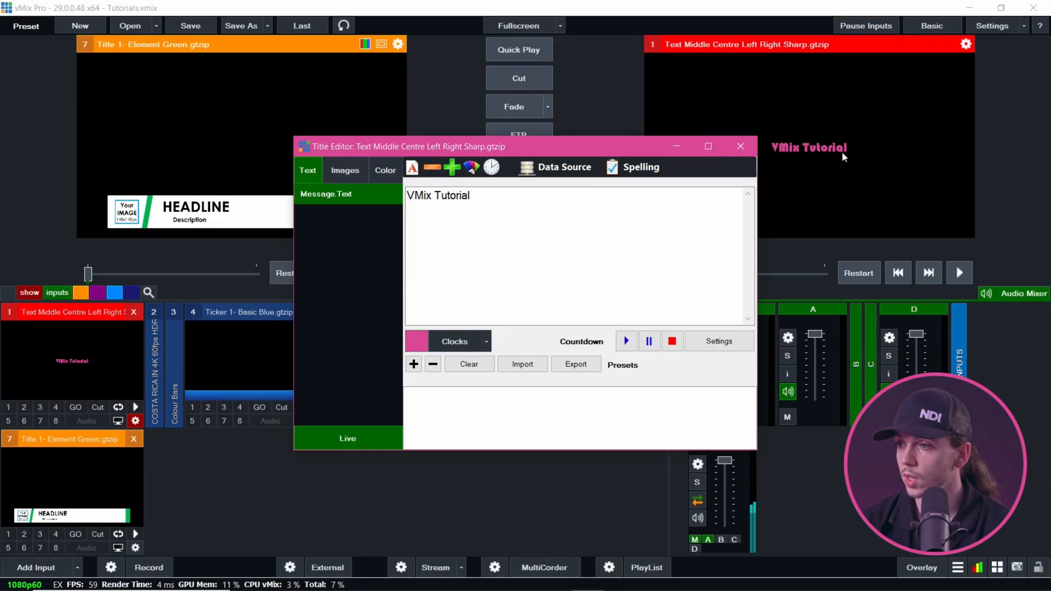
Apply underline and strikethrough to the VMix Tutorial title text
click(412, 167)
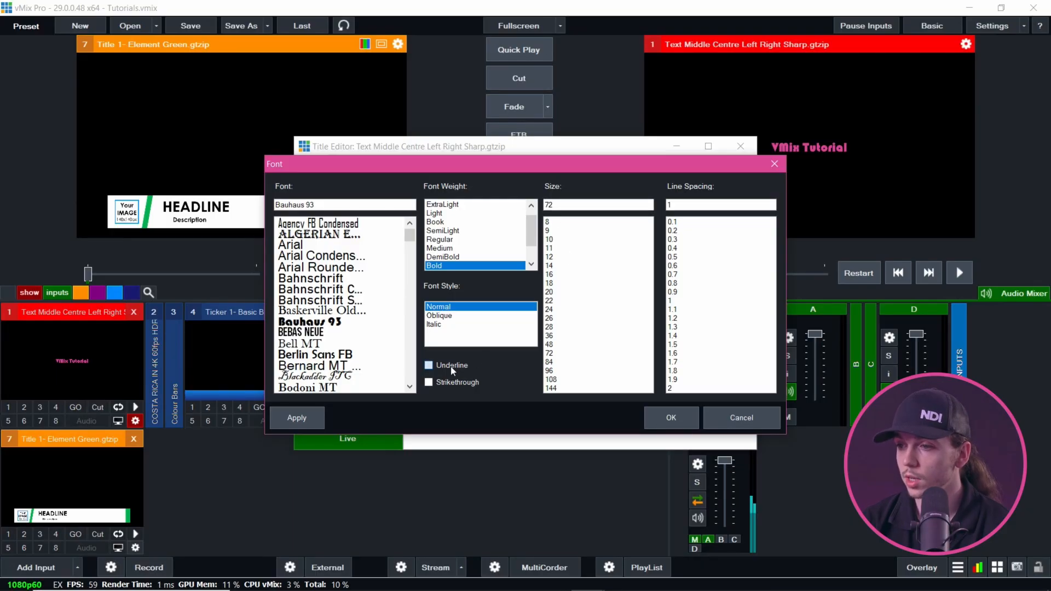
click(668, 419)
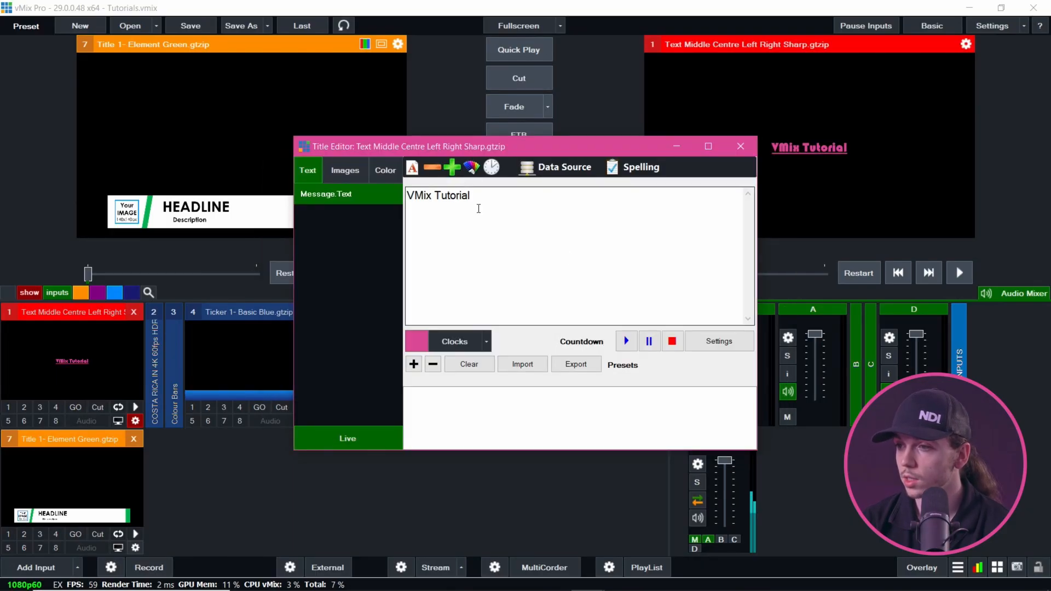
click(412, 171)
click(429, 383)
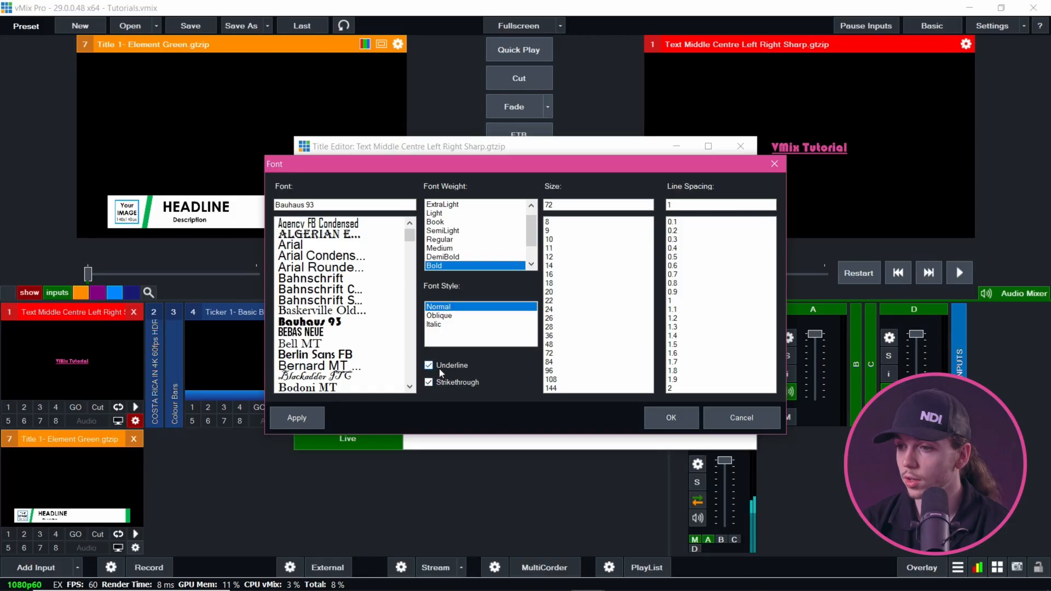
click(658, 415)
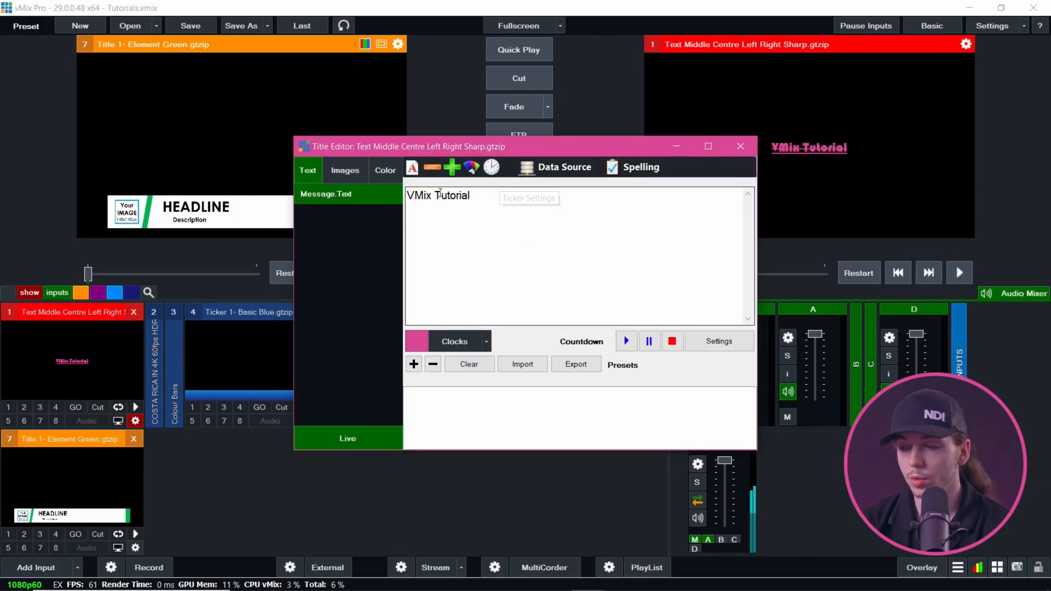
Increase the title text's font size in increments to 108 and check the size in the font settings
click(453, 169)
click(453, 169)
click(453, 168)
click(453, 168)
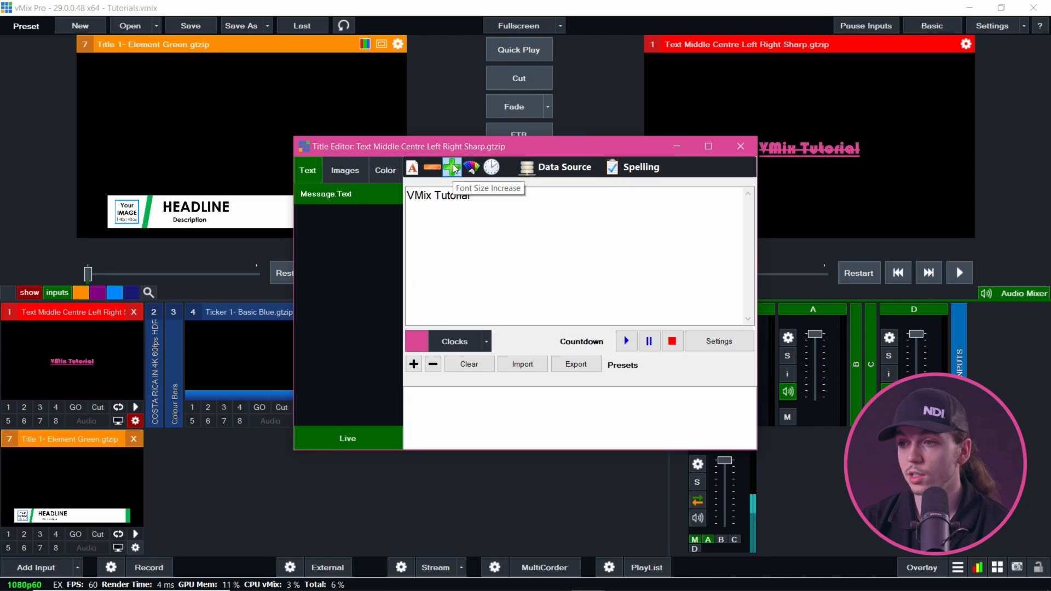
click(453, 168)
click(454, 169)
click(412, 167)
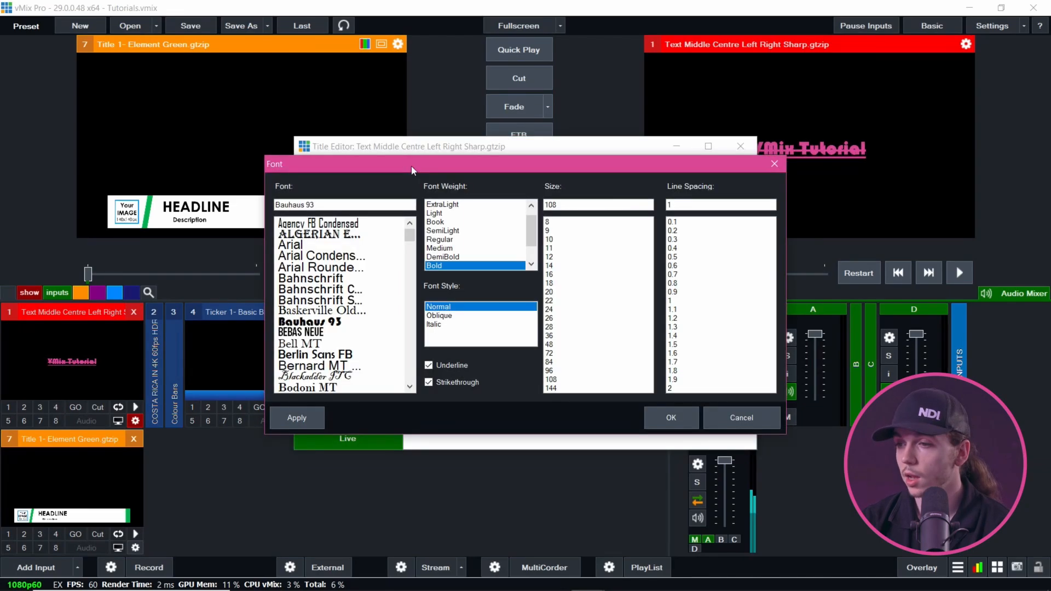
click(558, 206)
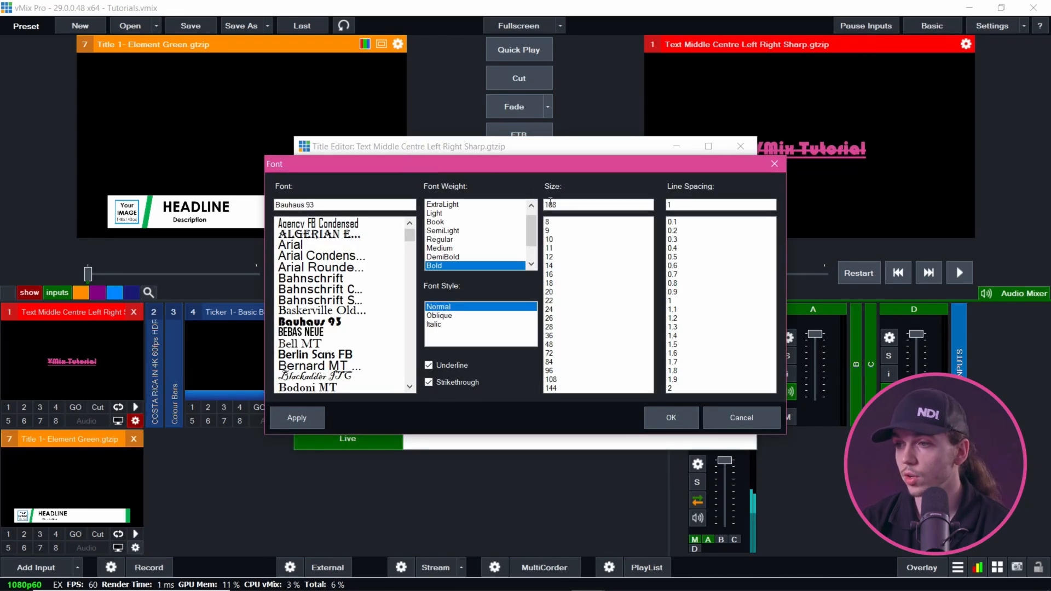
key(Return)
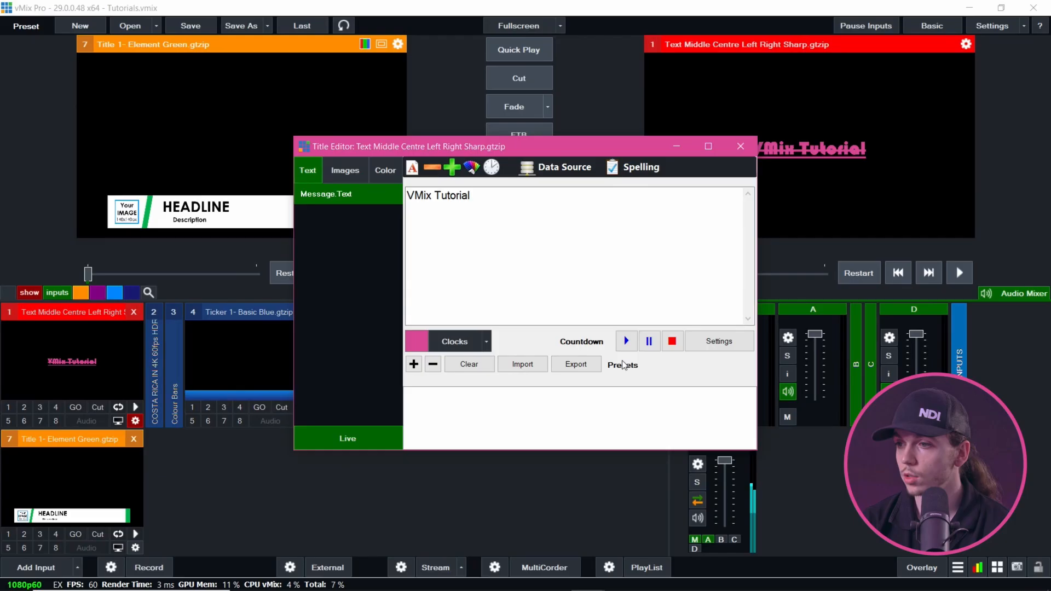
Reduce the title text's font size one increment to 96 and check it in the font settings
click(428, 176)
click(412, 167)
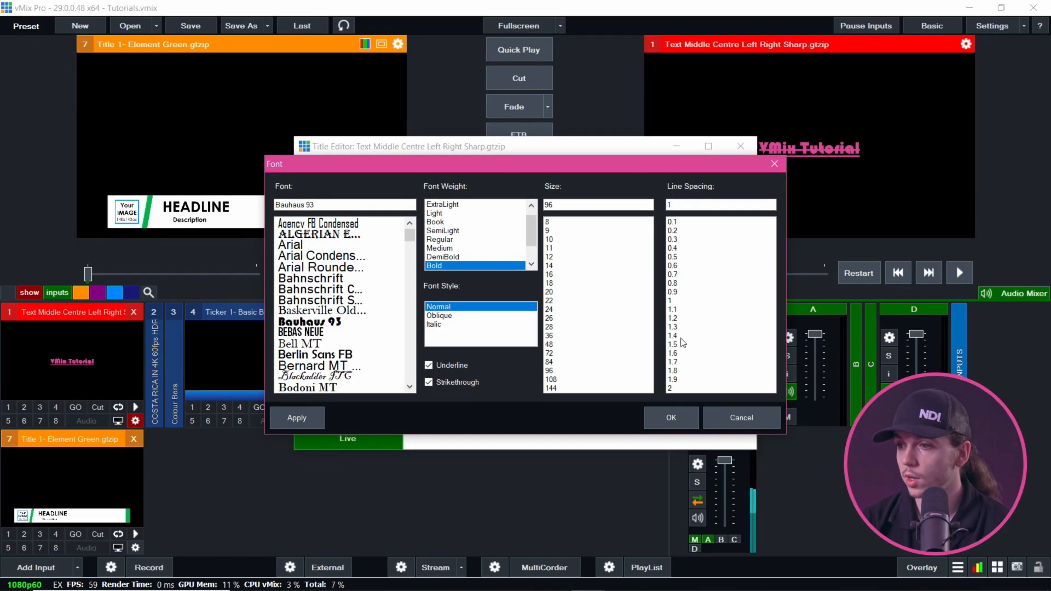
click(675, 413)
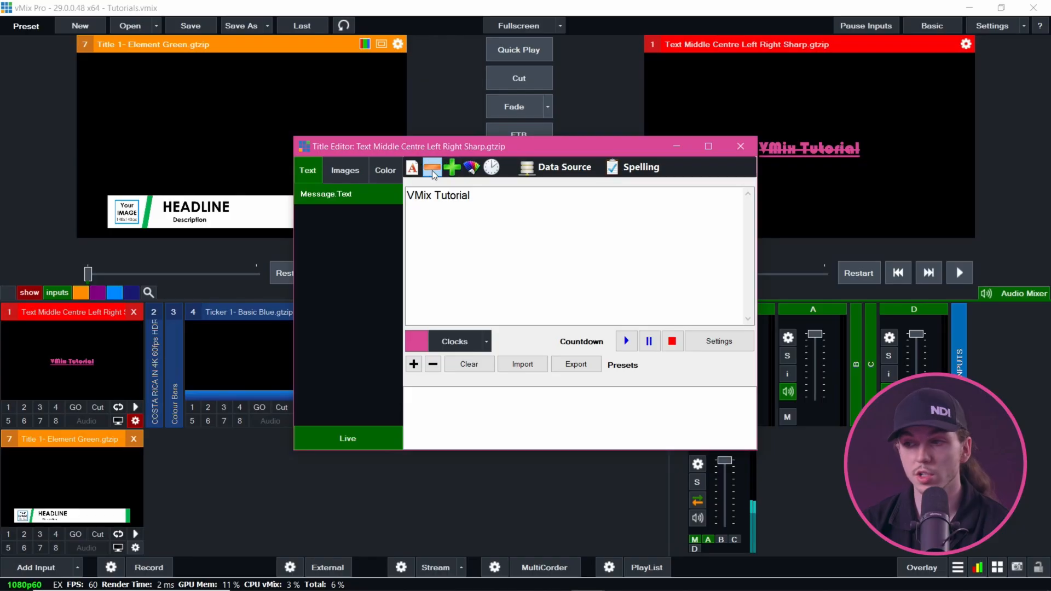
Recolour the title text dark red from the palette and run a spelling check on it
click(472, 168)
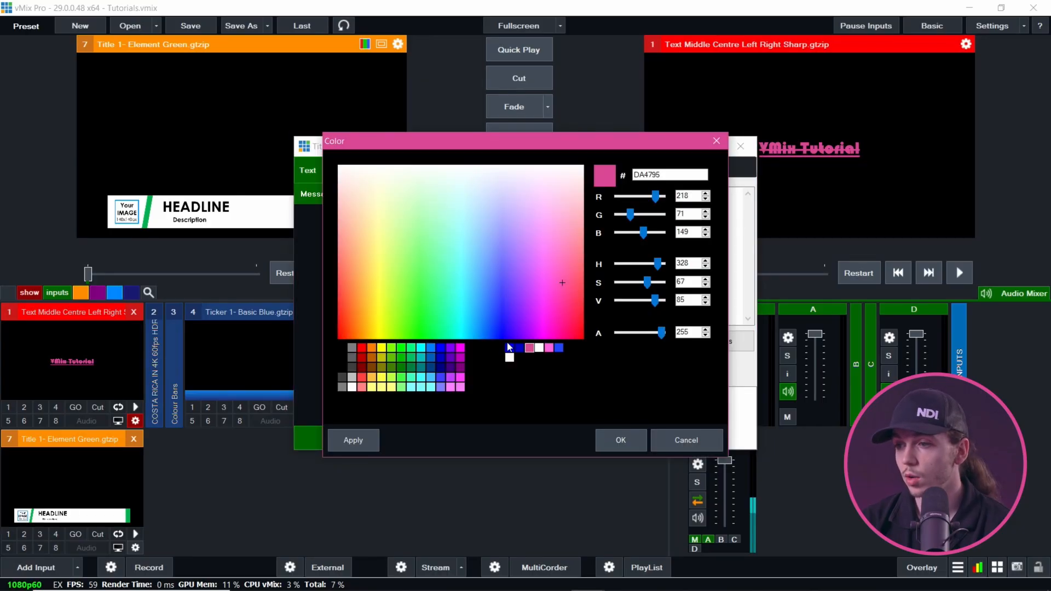
click(362, 358)
click(621, 440)
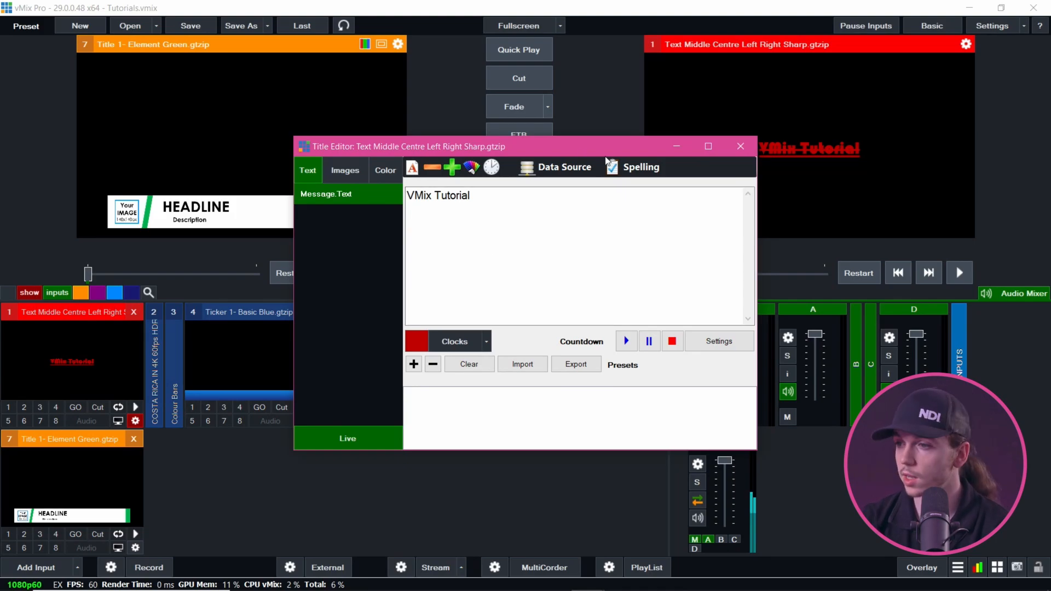
click(632, 166)
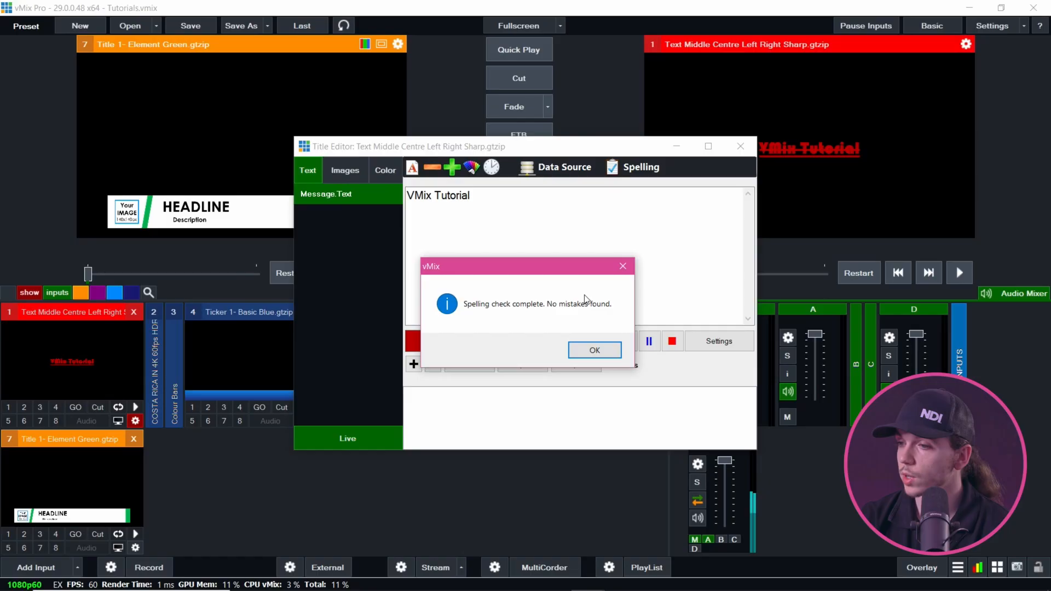
click(594, 349)
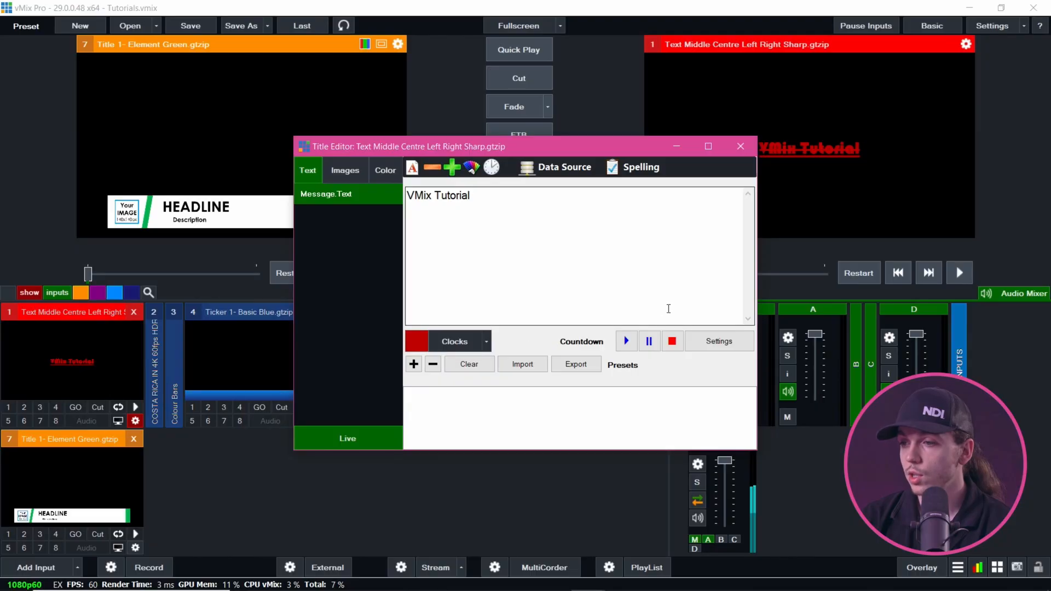
Turn off live updating for the text title, and close and reopen its Title Editor
click(346, 442)
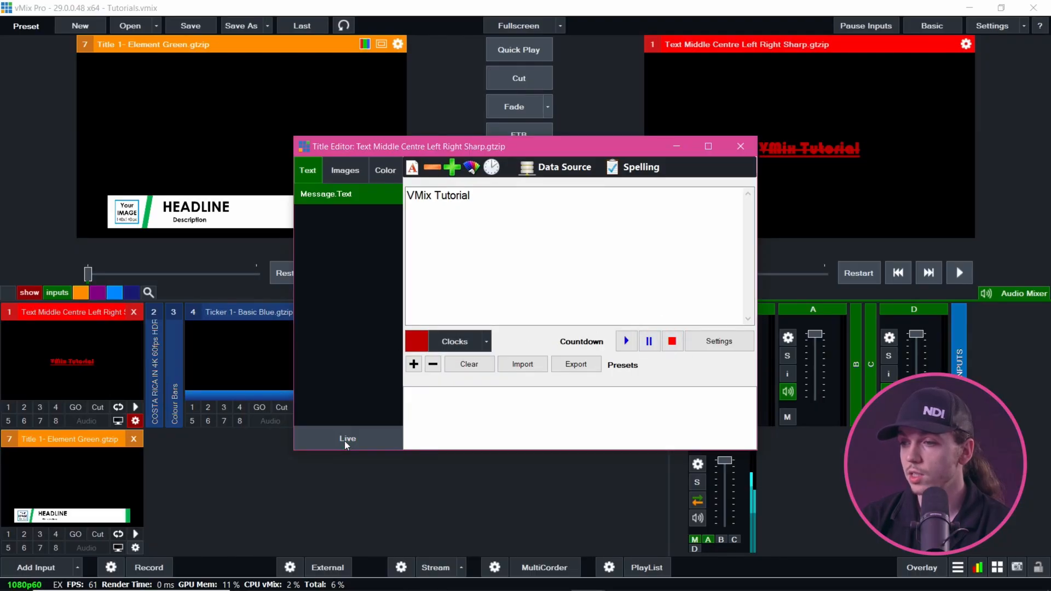
click(344, 441)
click(344, 441)
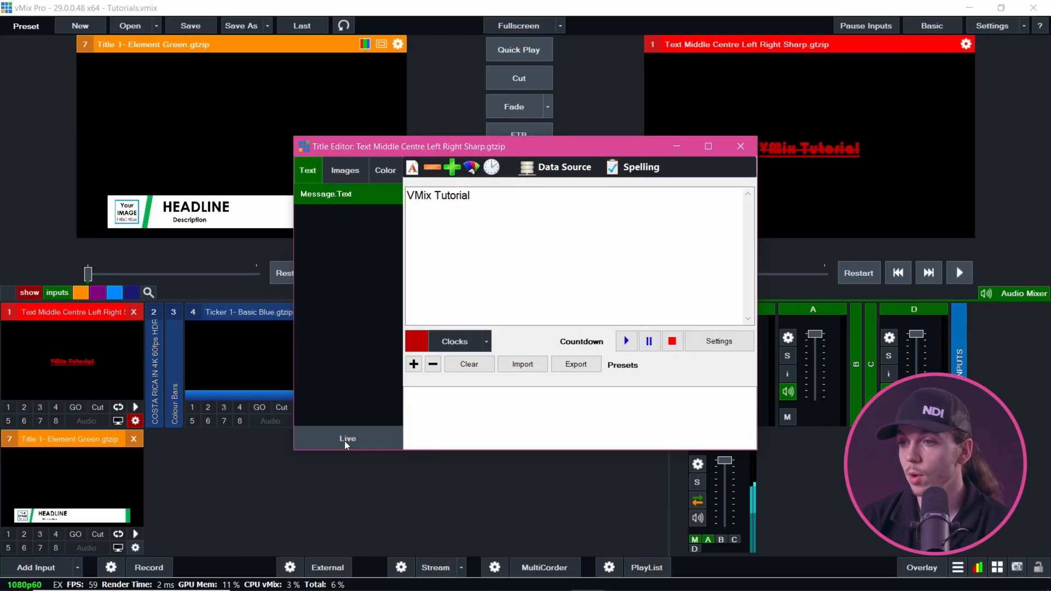
click(741, 147)
click(135, 420)
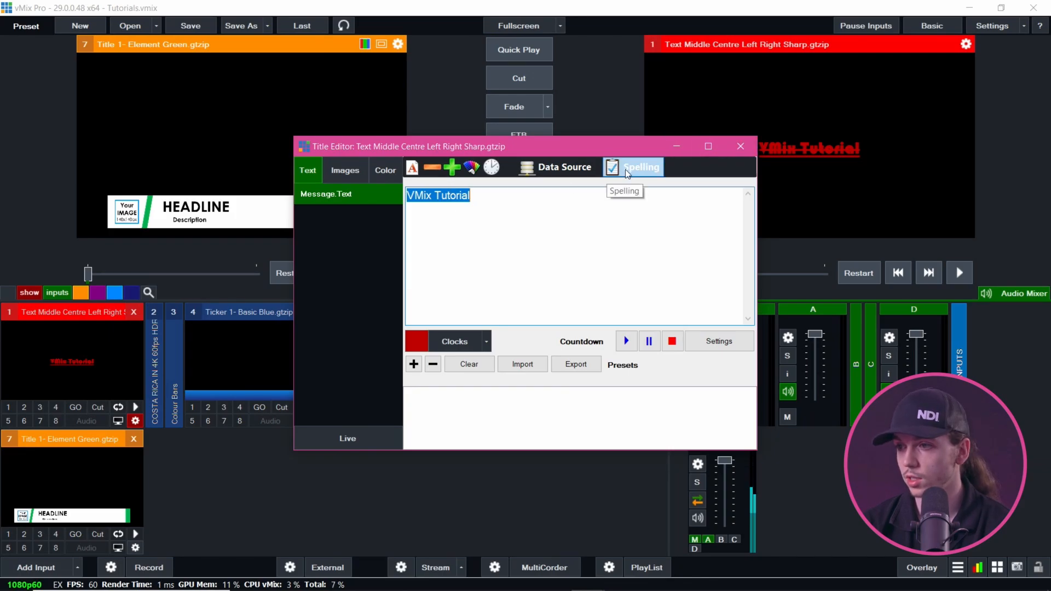
Preview the Basic Blue ticker, open it in the Title Editor and examine its image, colour and text fields
click(254, 339)
right_click(254, 339)
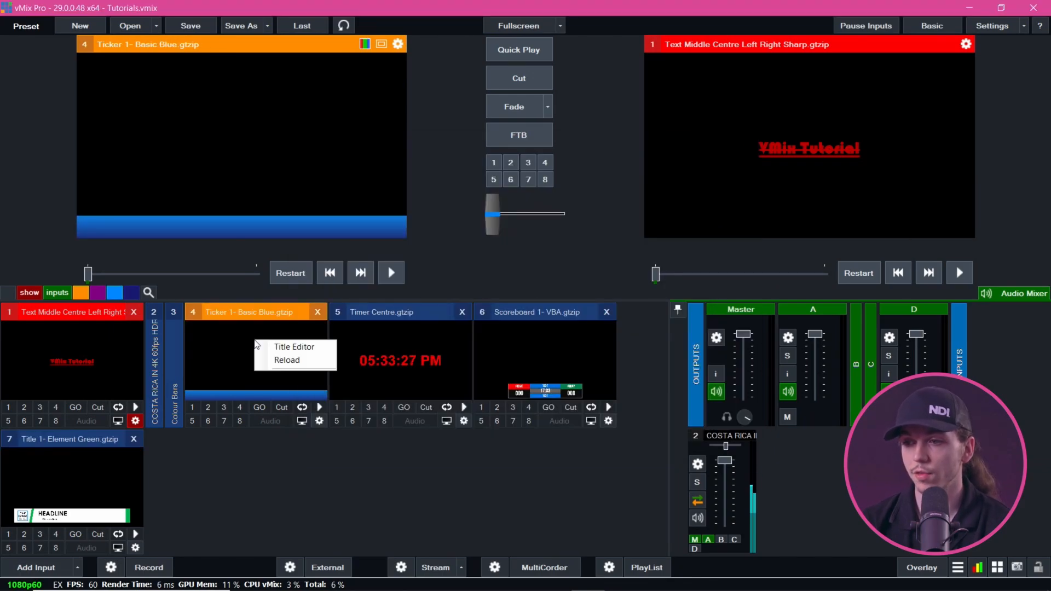
click(259, 347)
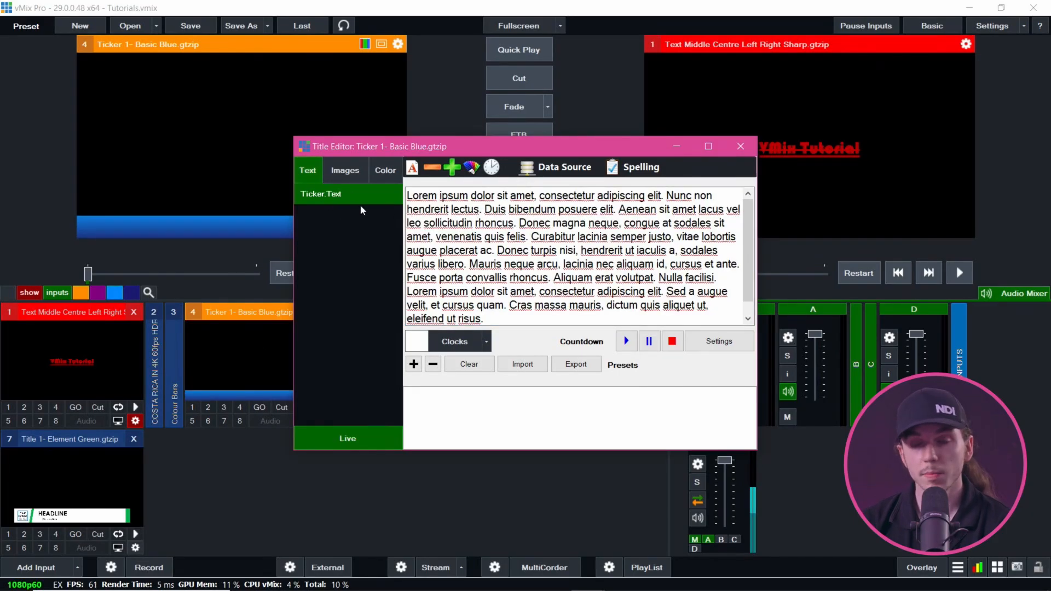
click(346, 171)
click(385, 171)
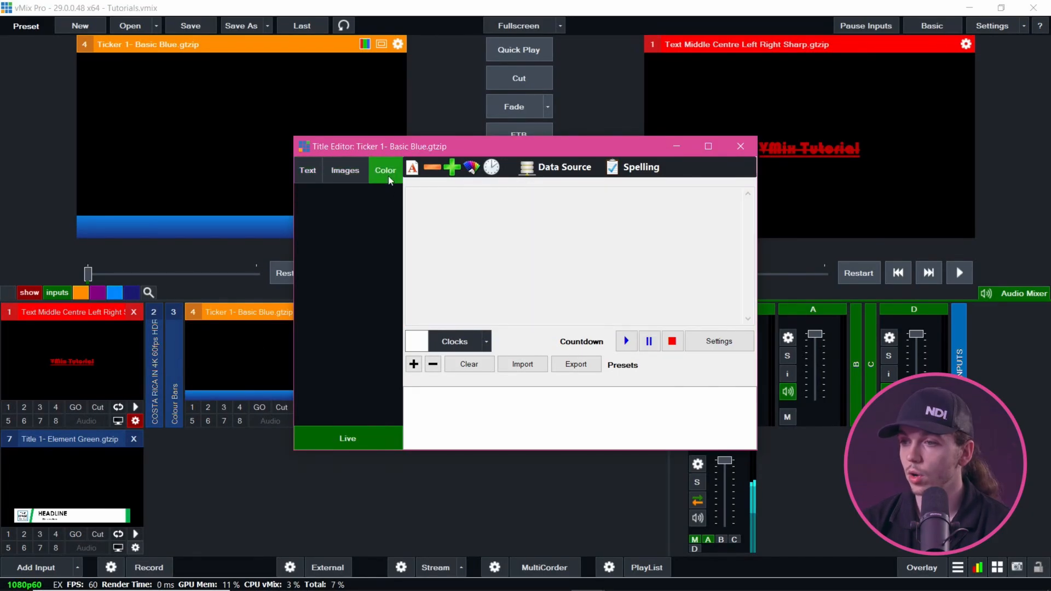
click(312, 176)
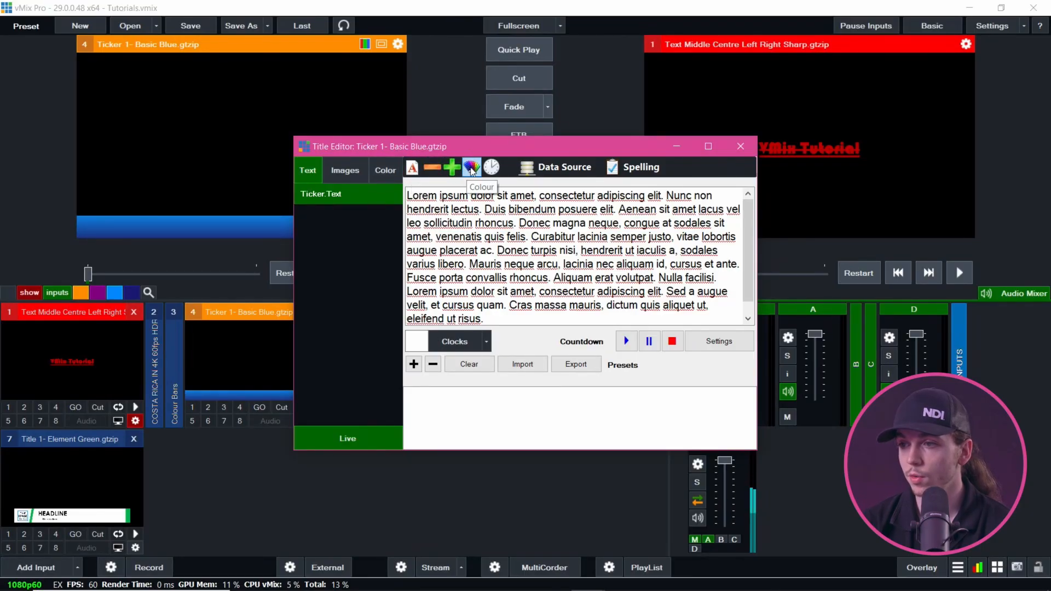
Set the Basic Blue ticker's speed to 15, direction to Right and type to Add
click(497, 170)
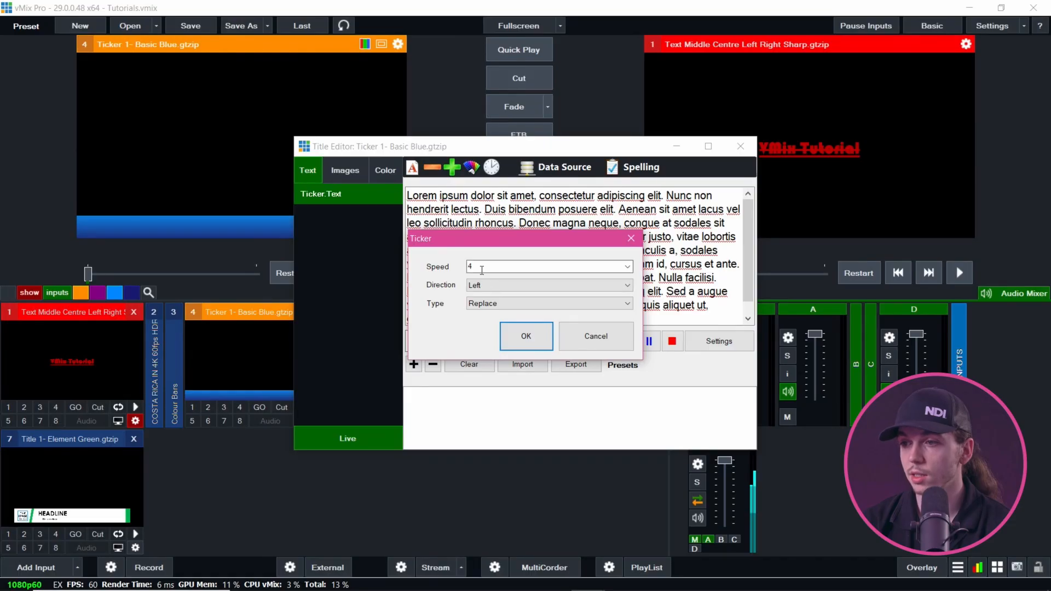
click(628, 266)
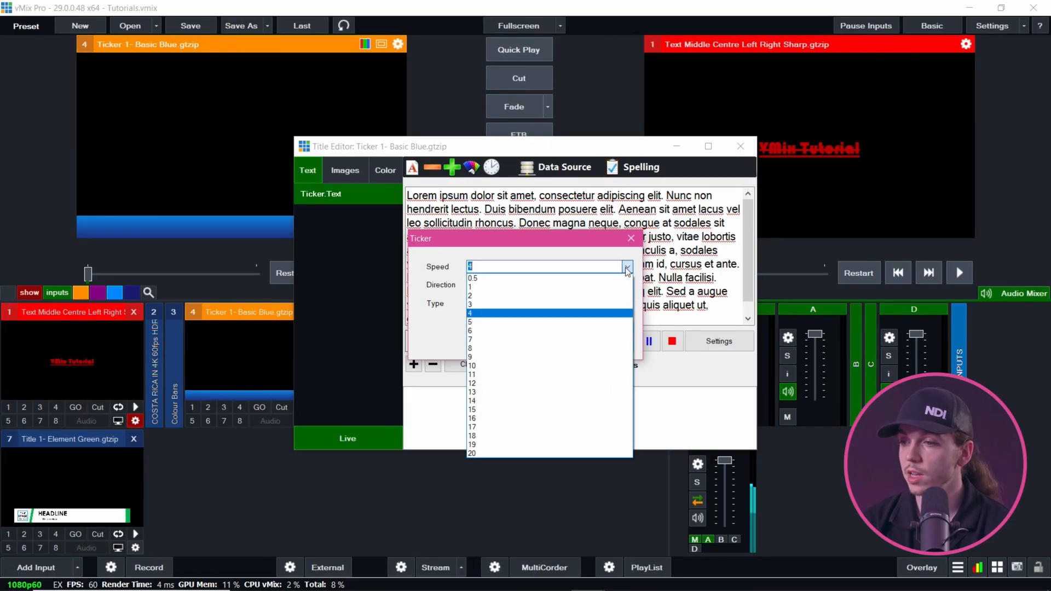
click(552, 376)
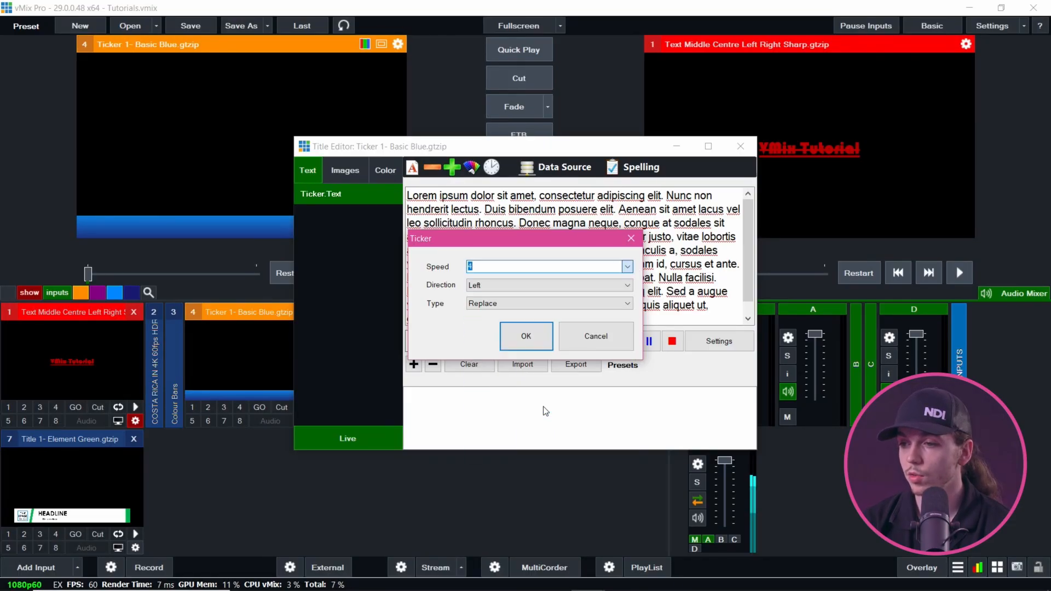
click(498, 284)
click(495, 307)
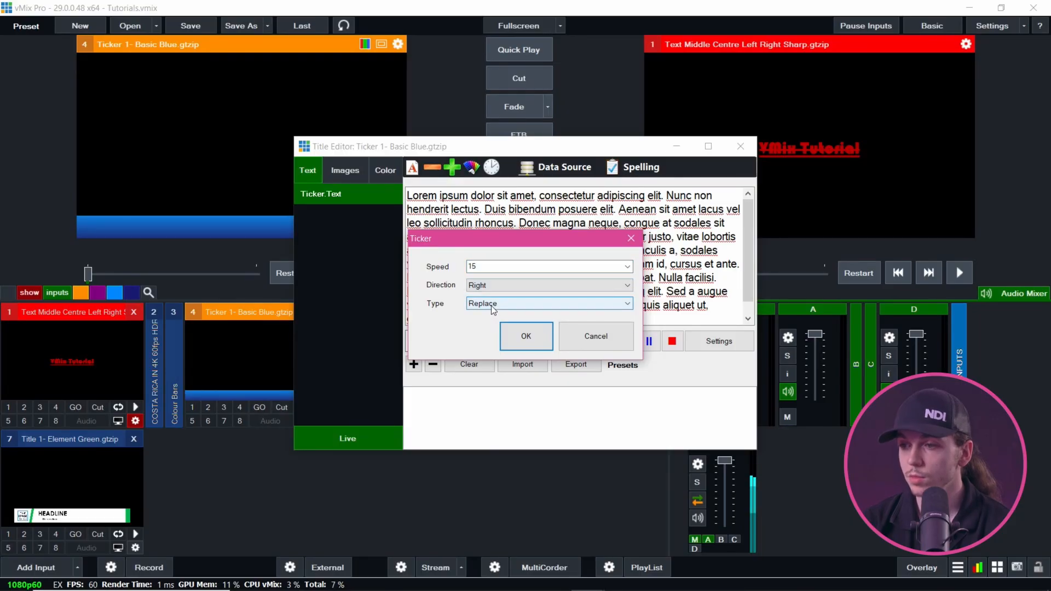
click(491, 306)
click(488, 322)
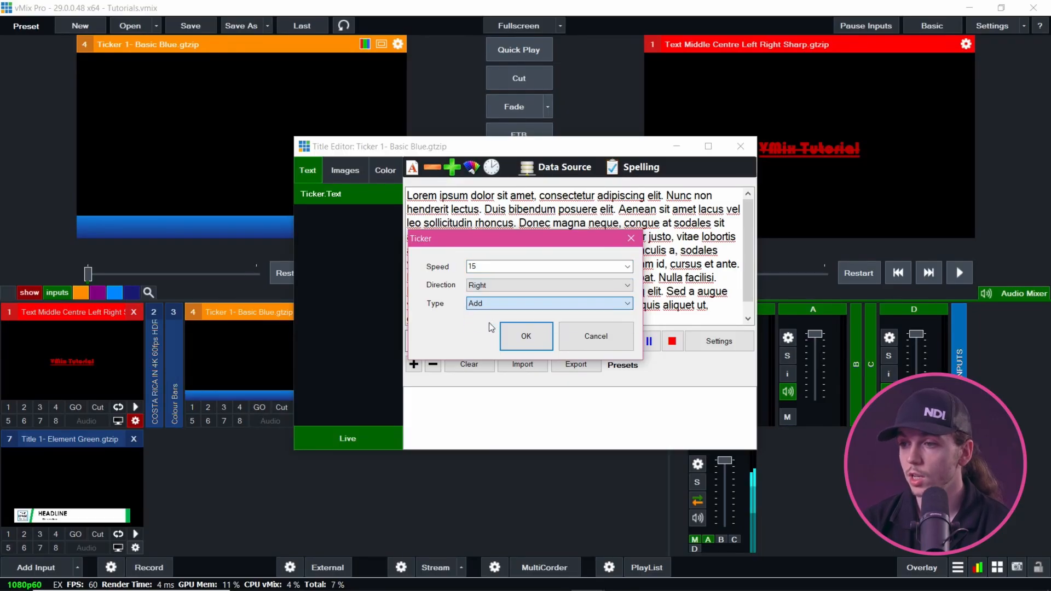
click(526, 335)
Close the ticker's Title Editor and briefly run the ticker on overlay channel 1
click(739, 146)
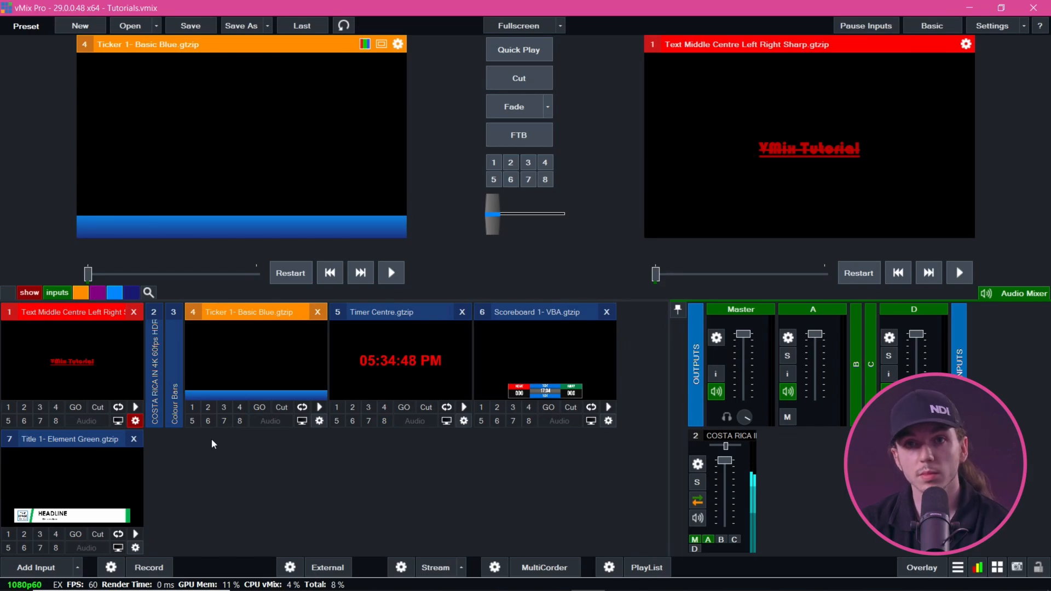
click(196, 407)
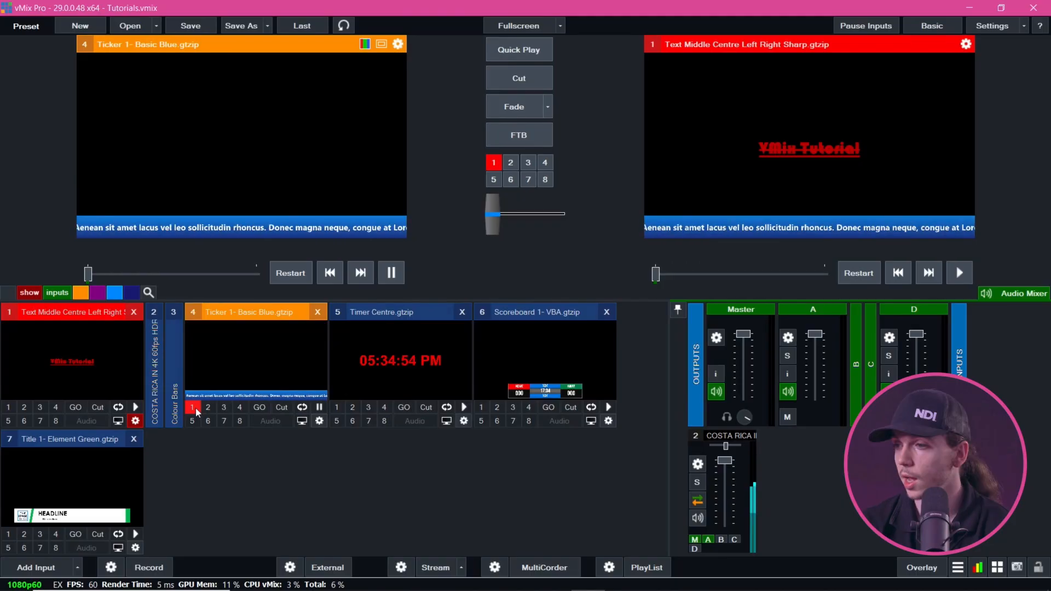
click(196, 407)
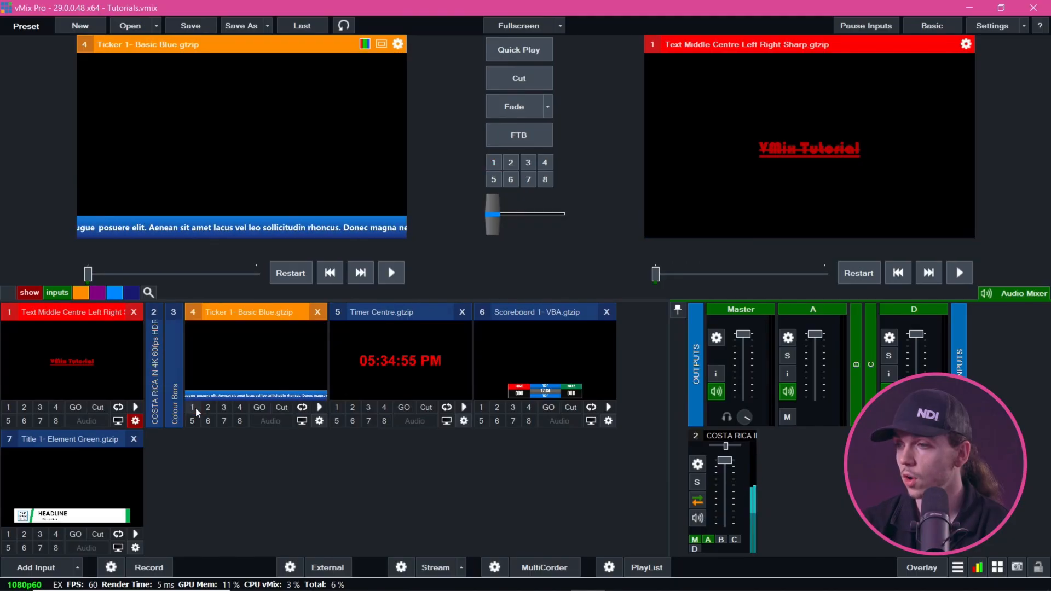
Turn off live updating for the Basic Blue ticker and test it again on overlay channel 1
double_click(232, 357)
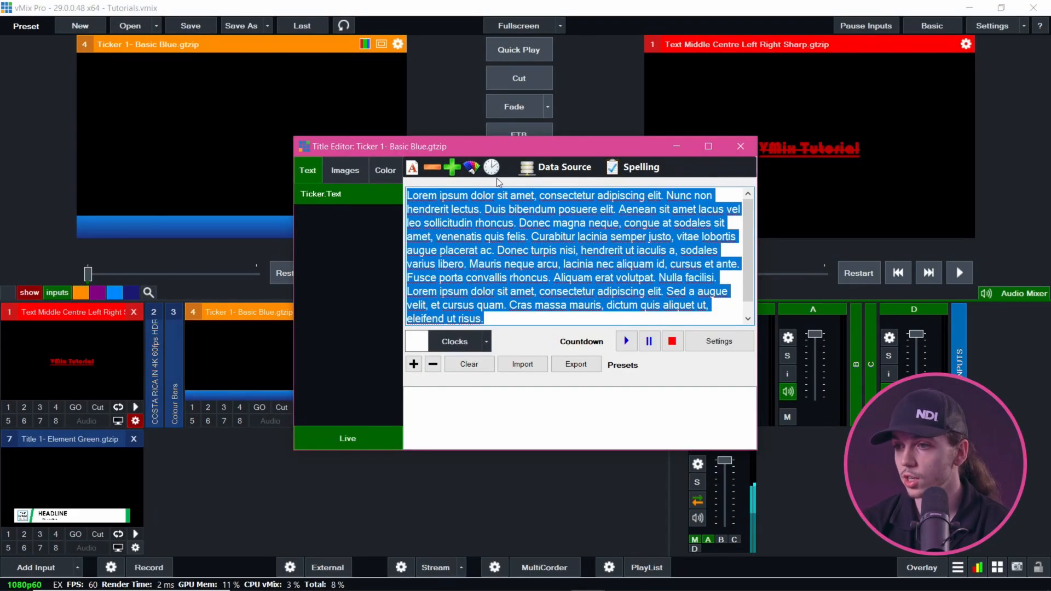
click(360, 435)
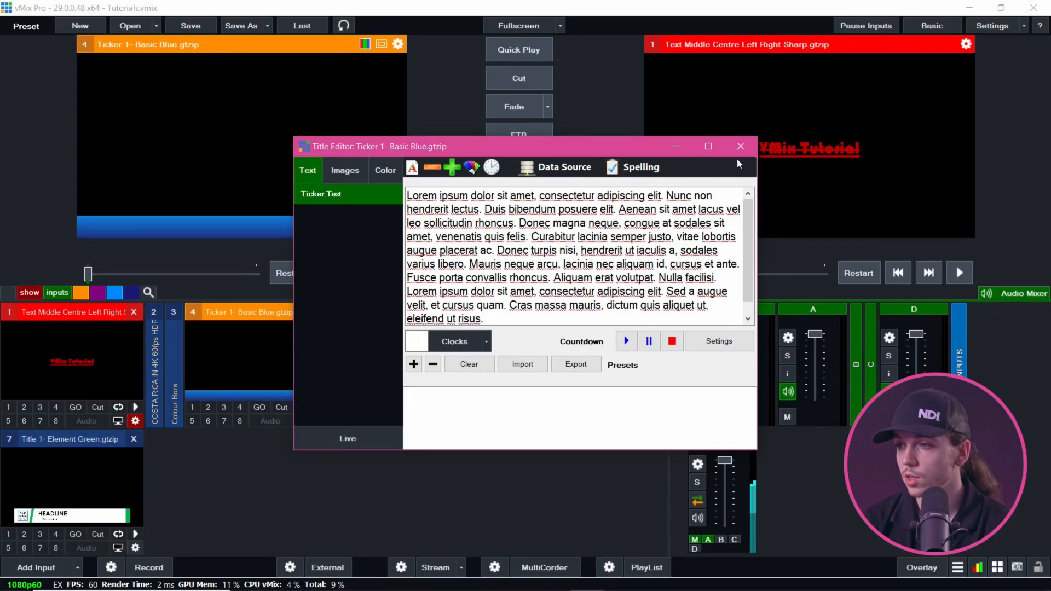
click(753, 145)
click(193, 408)
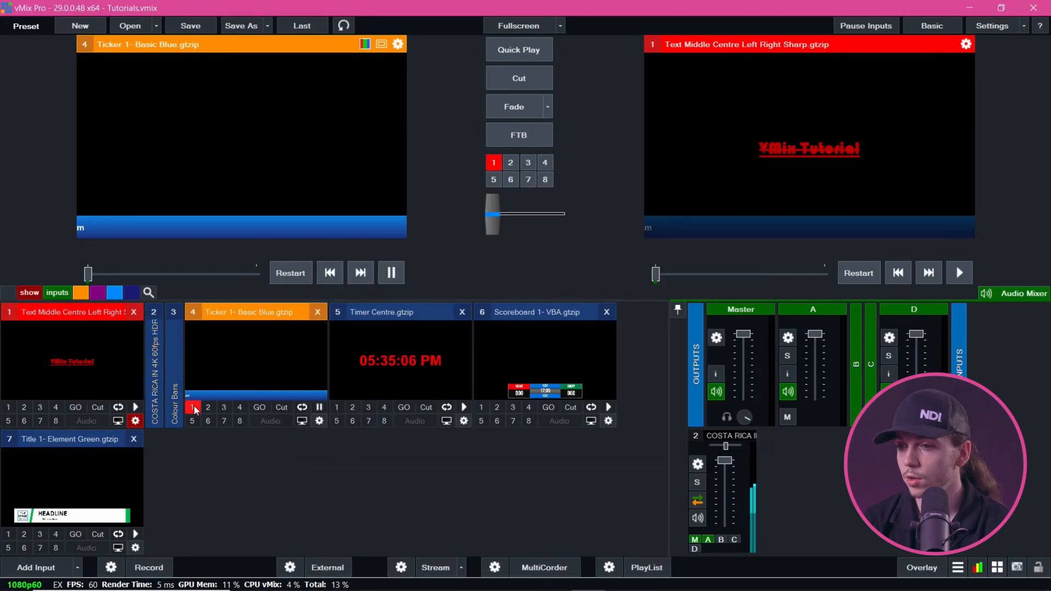
click(319, 421)
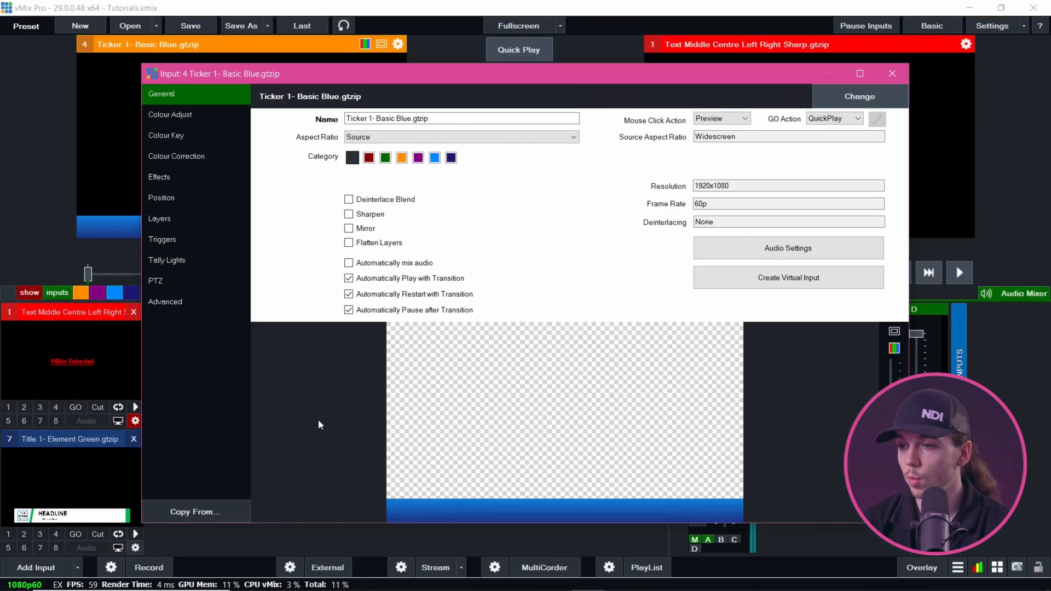
key(Escape)
Preview the Timer Centre title and add a black Colour input
click(415, 357)
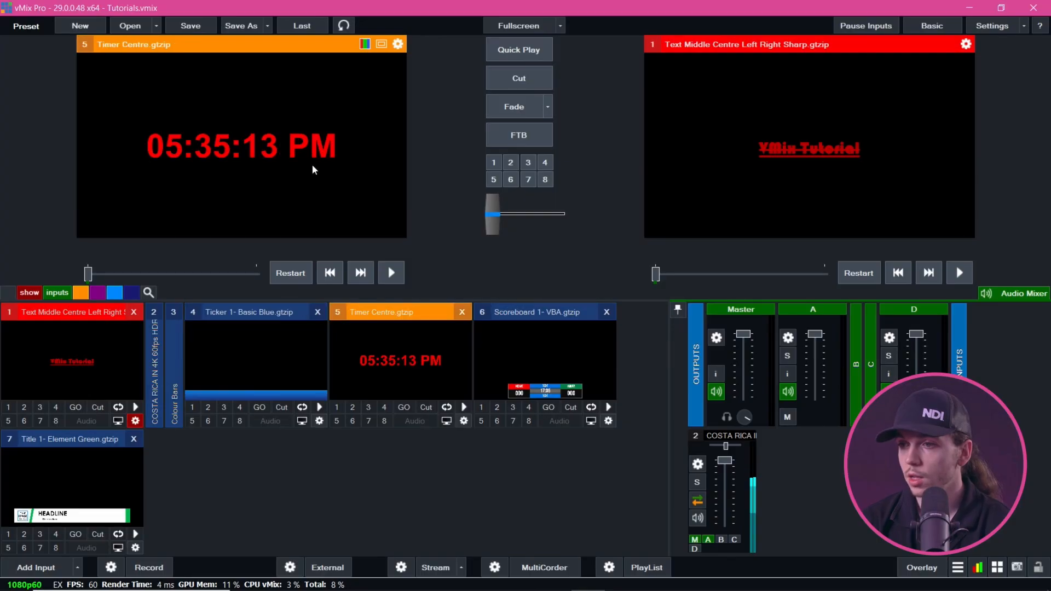
click(77, 567)
click(43, 362)
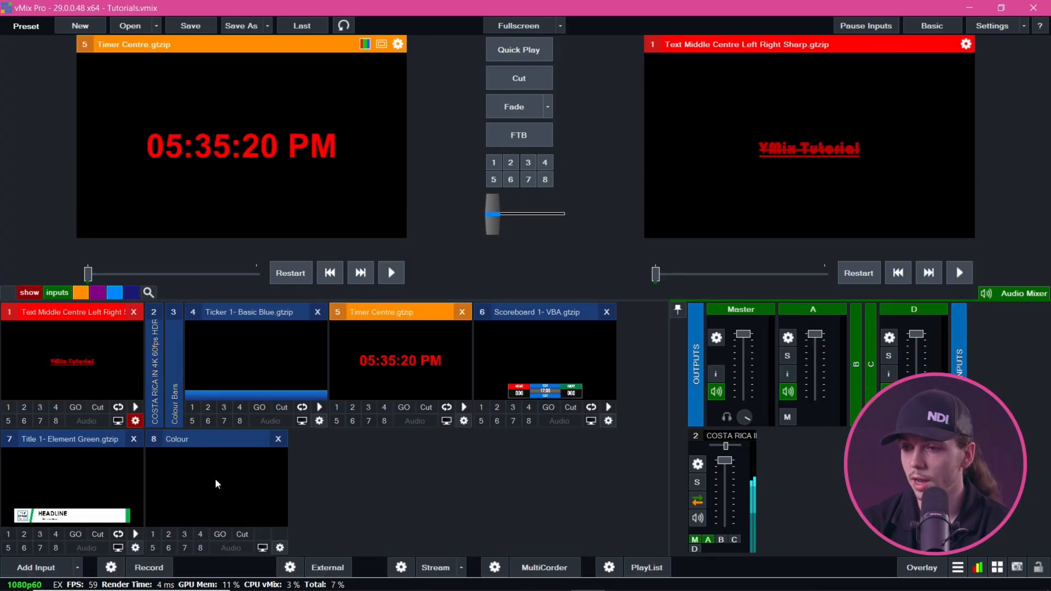
Cut the Colour input to the program output and collapse its input tile
click(215, 478)
click(519, 78)
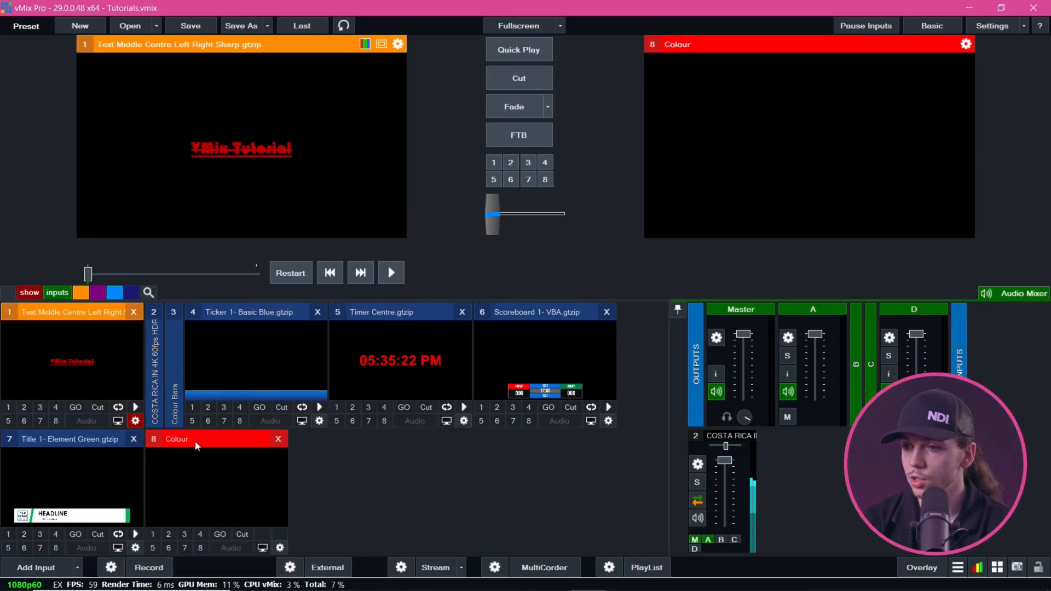
click(196, 441)
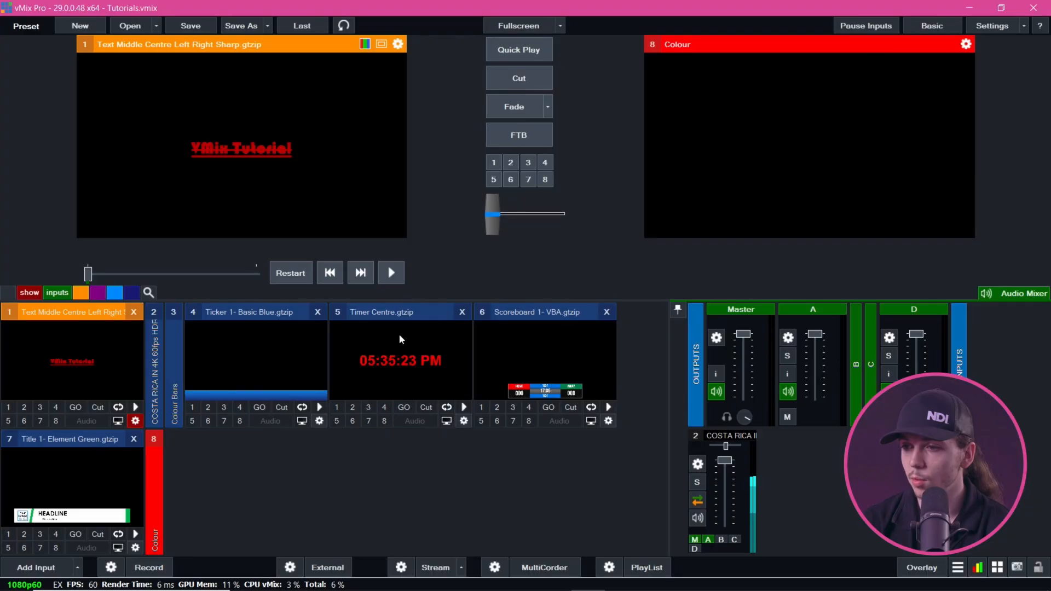
Preview the Timer Centre title, open it in the Title Editor and examine its image, colour and text fields
click(412, 352)
right_click(409, 357)
click(462, 365)
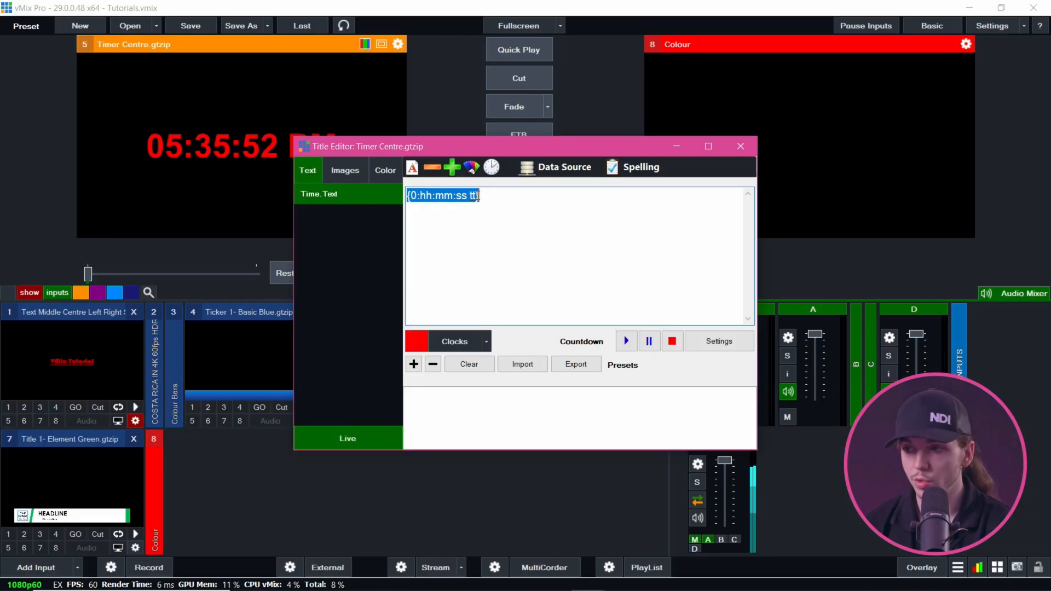
click(346, 167)
click(384, 170)
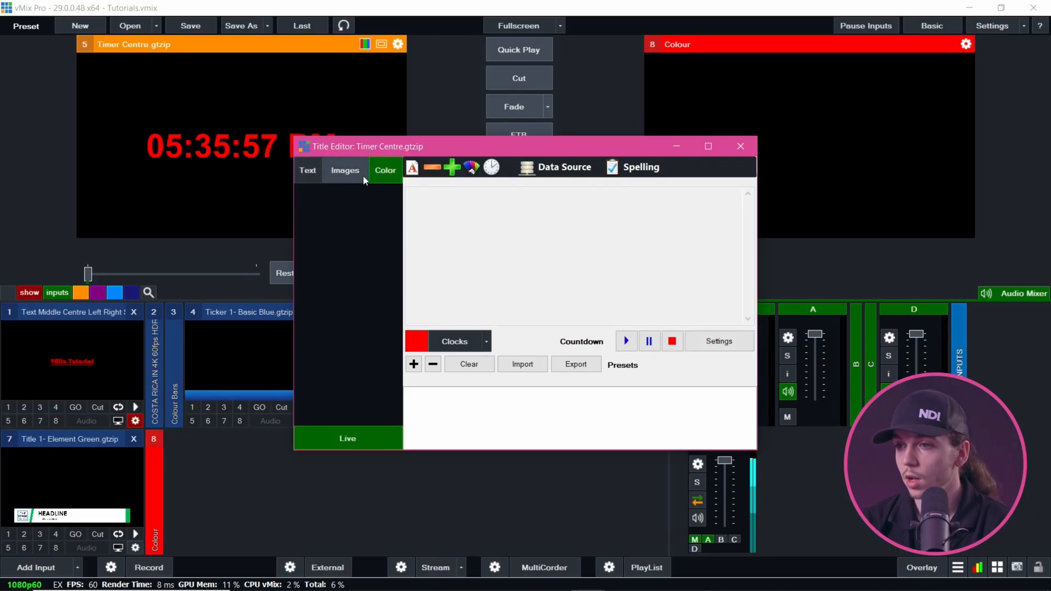
click(308, 173)
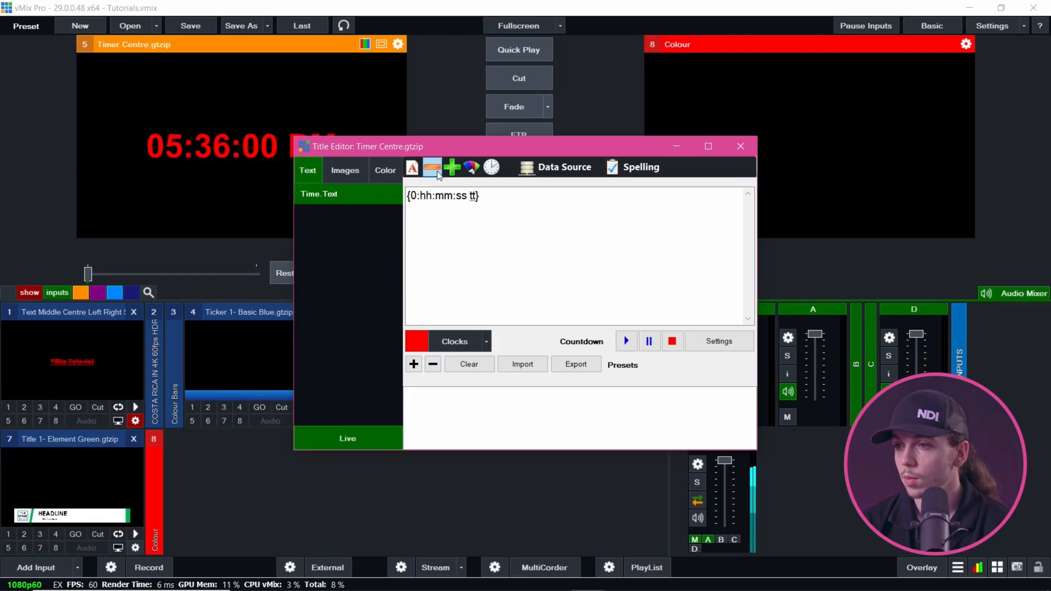
Recolour the timer text teal (008080) from the colour palette
click(469, 167)
click(421, 367)
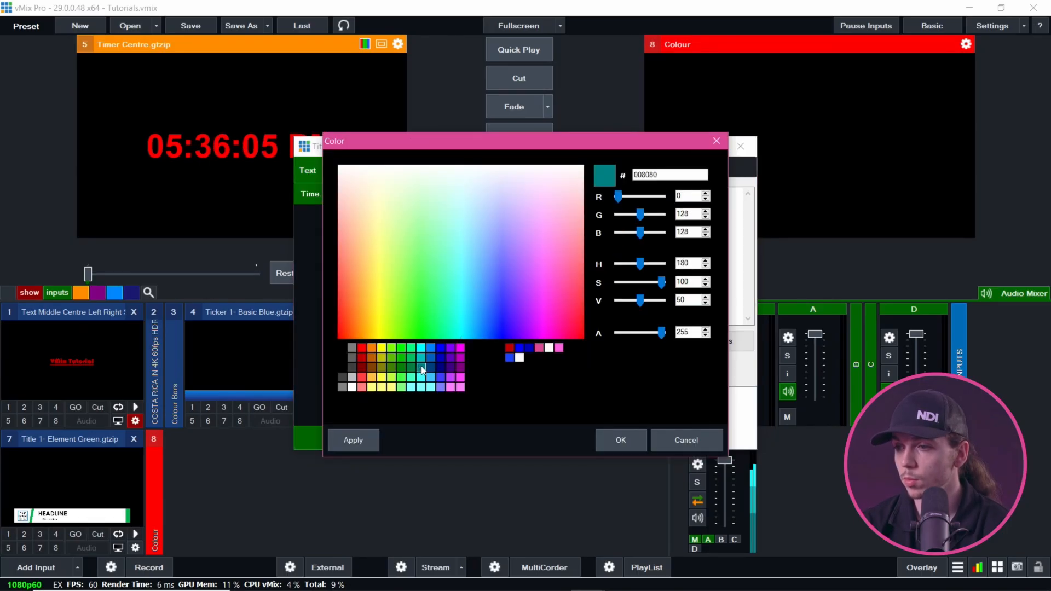
click(638, 447)
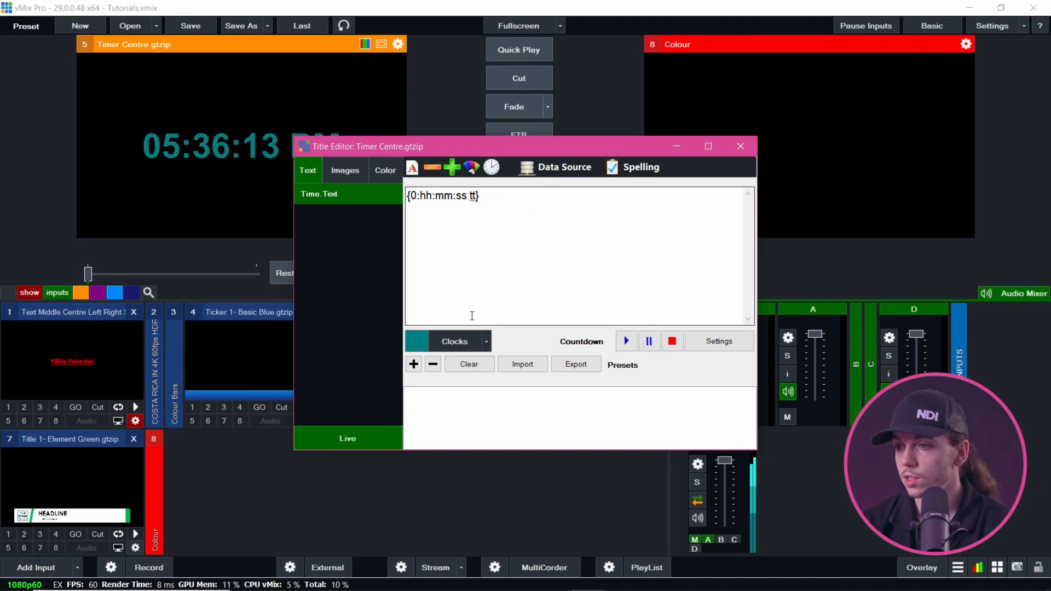
Apply the 24 hour 00-24 clock format to the timer text, followed by the 12 hour 00-12 format
click(487, 342)
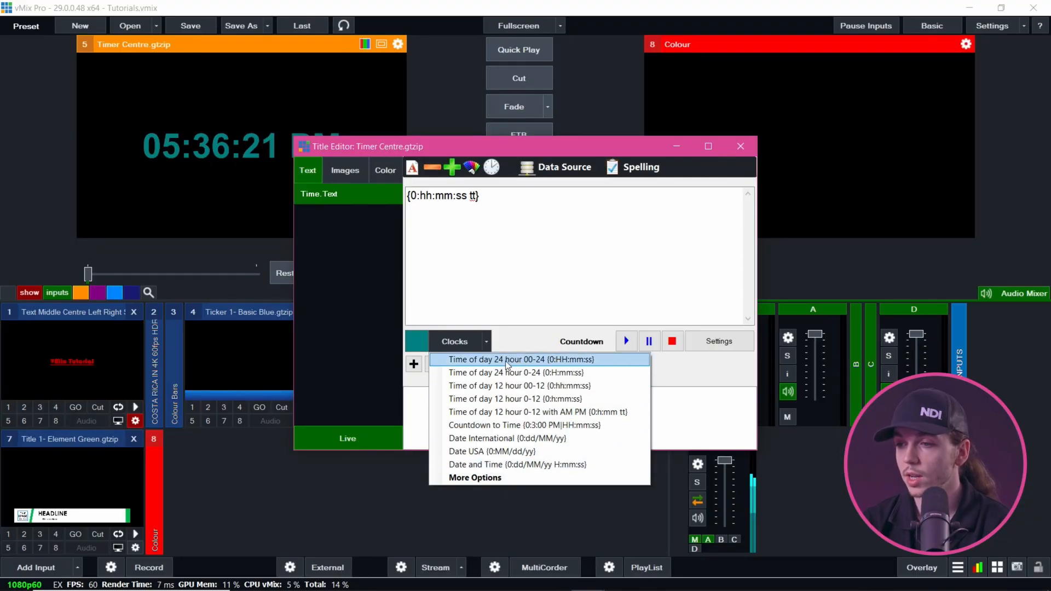
click(560, 363)
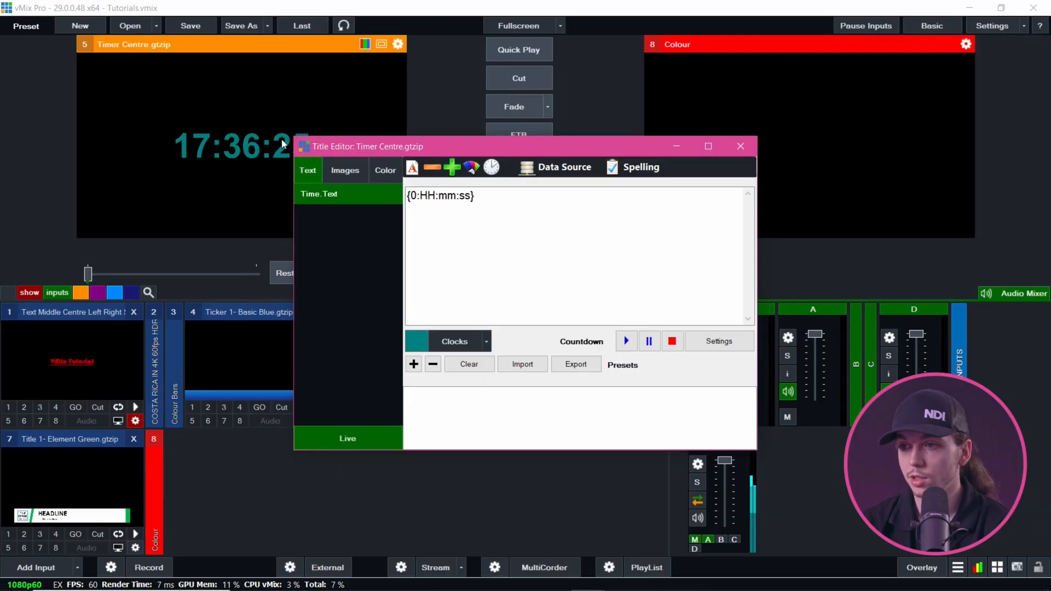
click(486, 343)
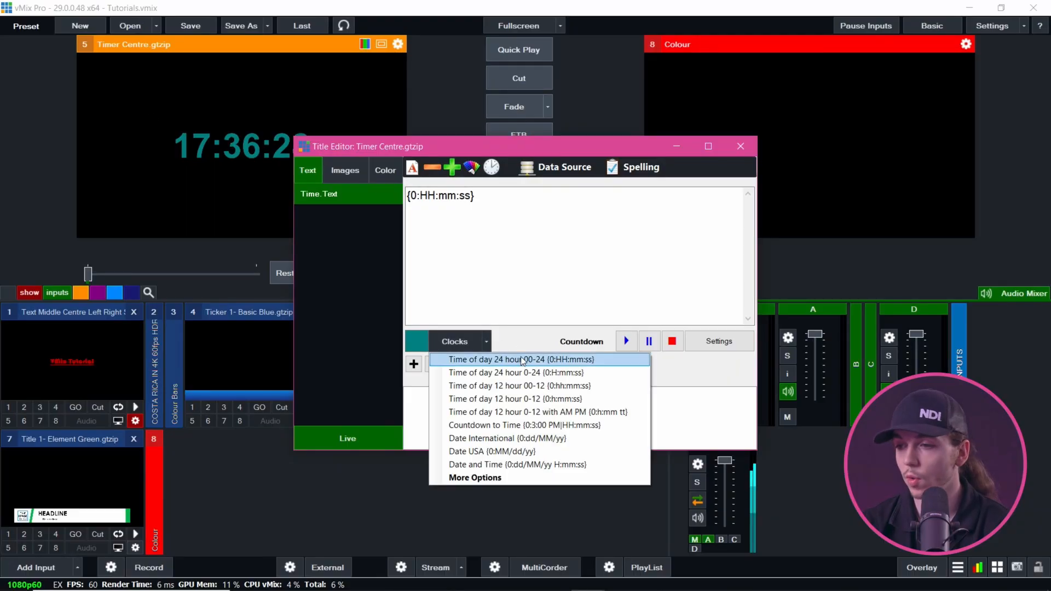
click(568, 389)
Apply the Countdown to Time format to the timer text and set its target time to 7:00 PM
click(486, 341)
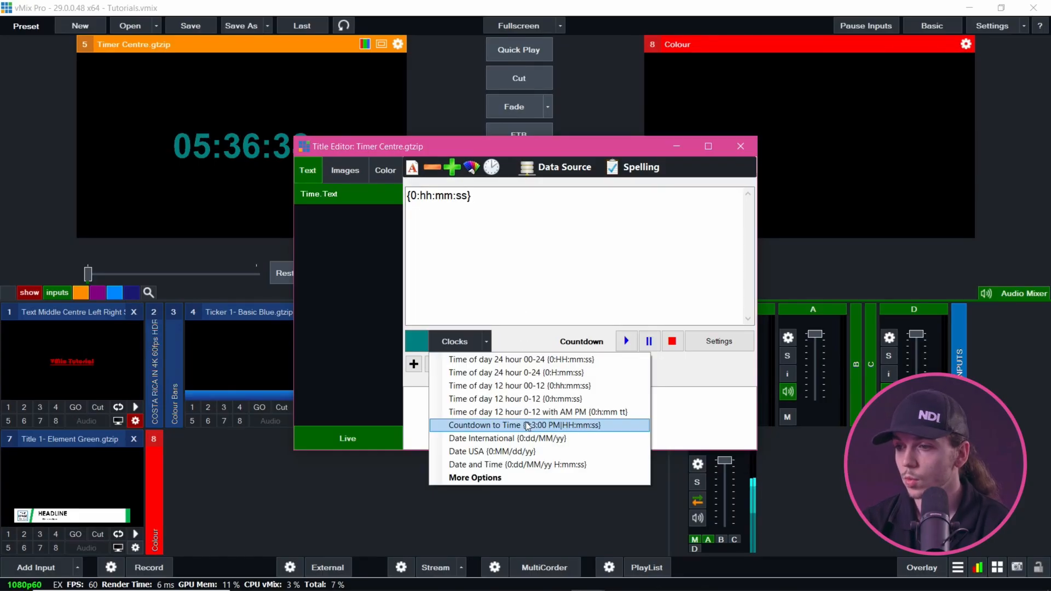
click(527, 426)
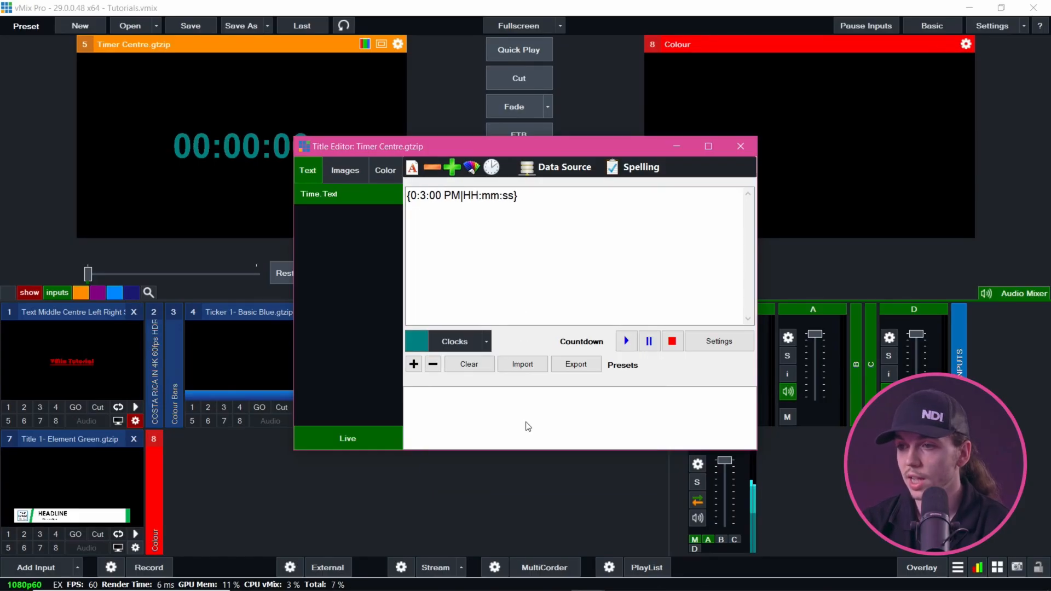
click(425, 196)
key(BackSpace)
text(7)
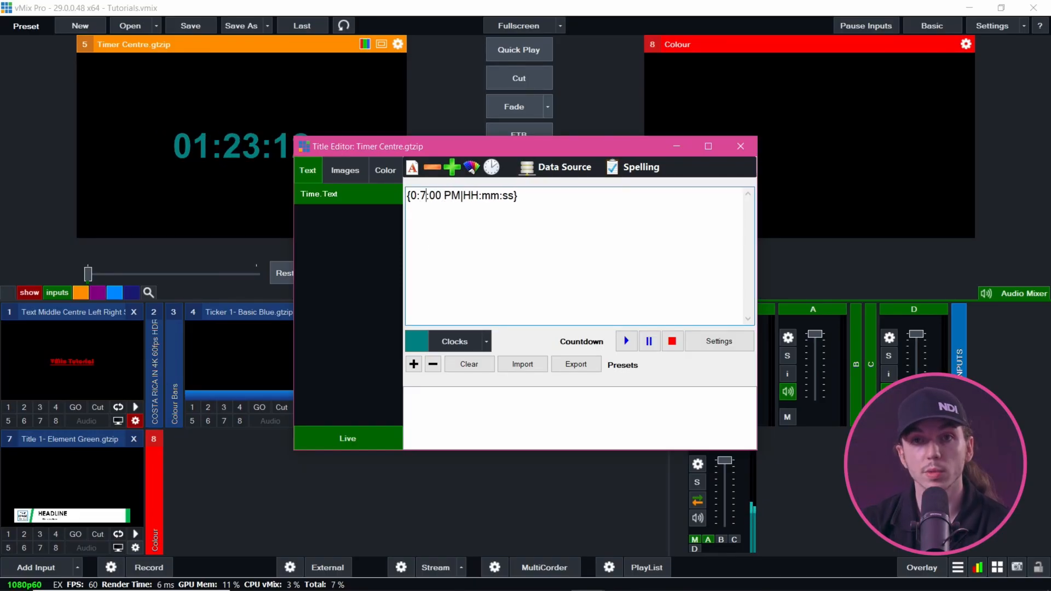
Apply the Date International format to the timer text, uncover the preview, and switch to the Date USA format
click(486, 342)
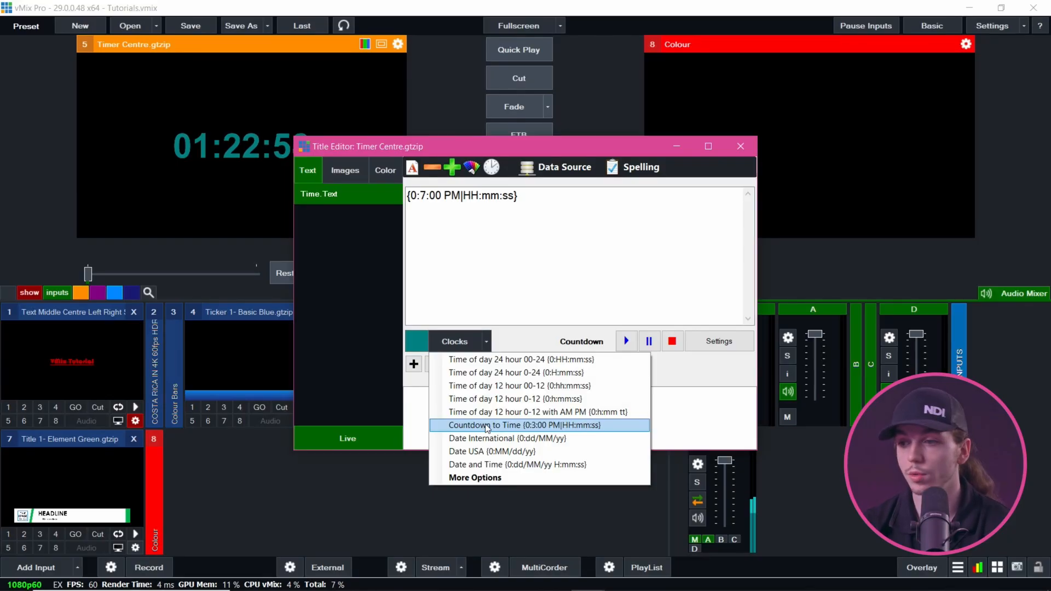
click(487, 439)
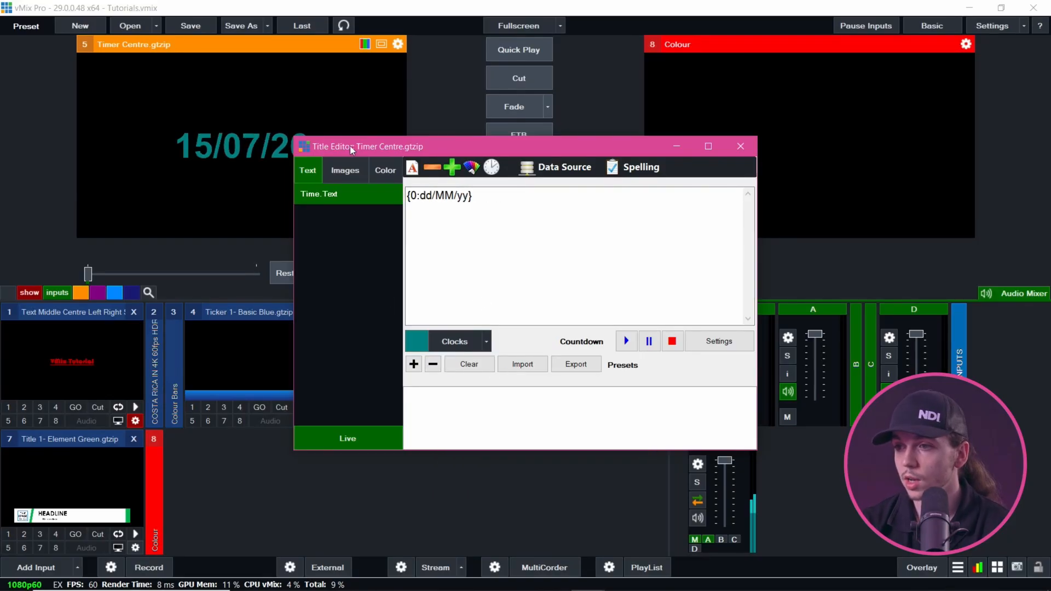
drag(350, 146, 454, 137)
click(590, 334)
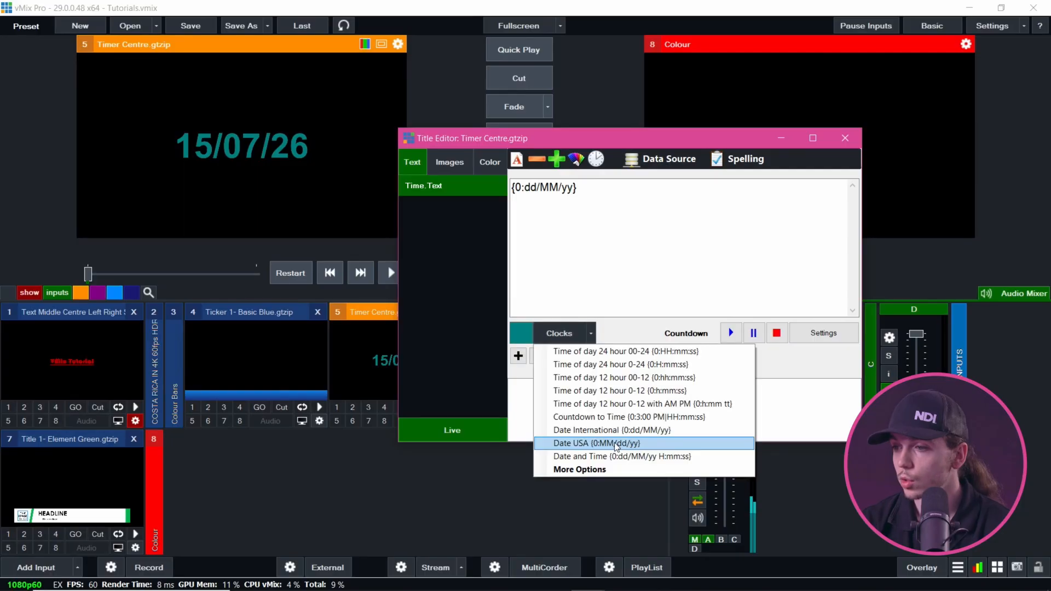
click(617, 444)
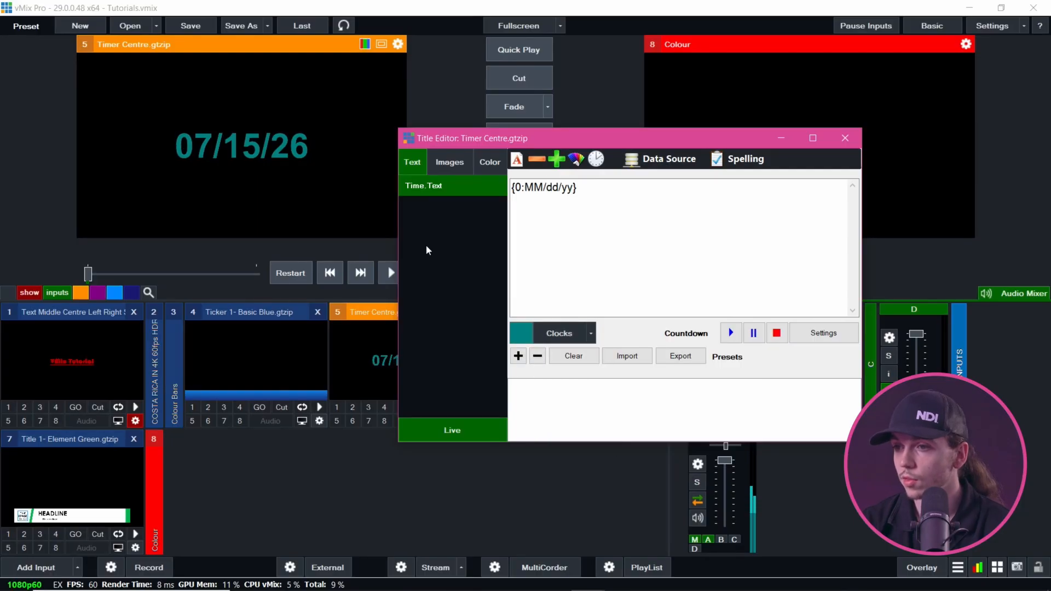
Try the Date and Time format on the timer text, and switch to the 12 hour 0-12 with AM PM format
click(591, 337)
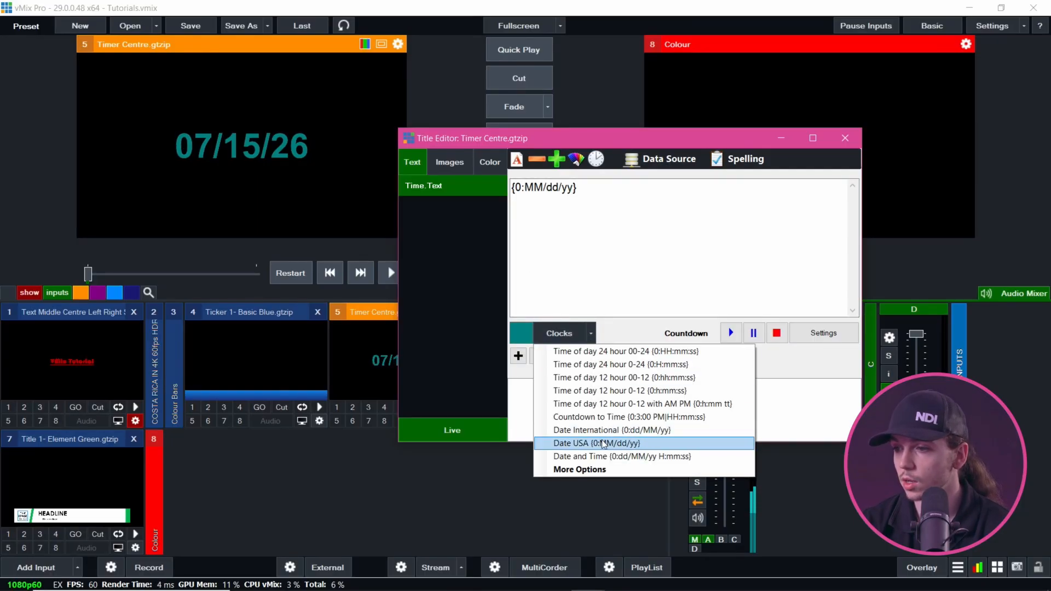
click(604, 457)
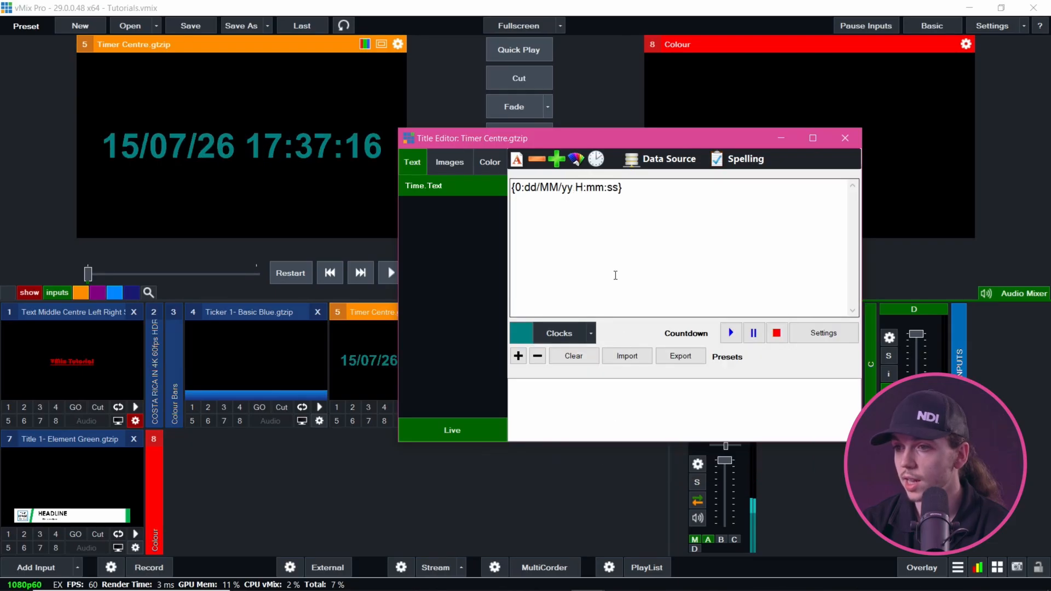
click(591, 334)
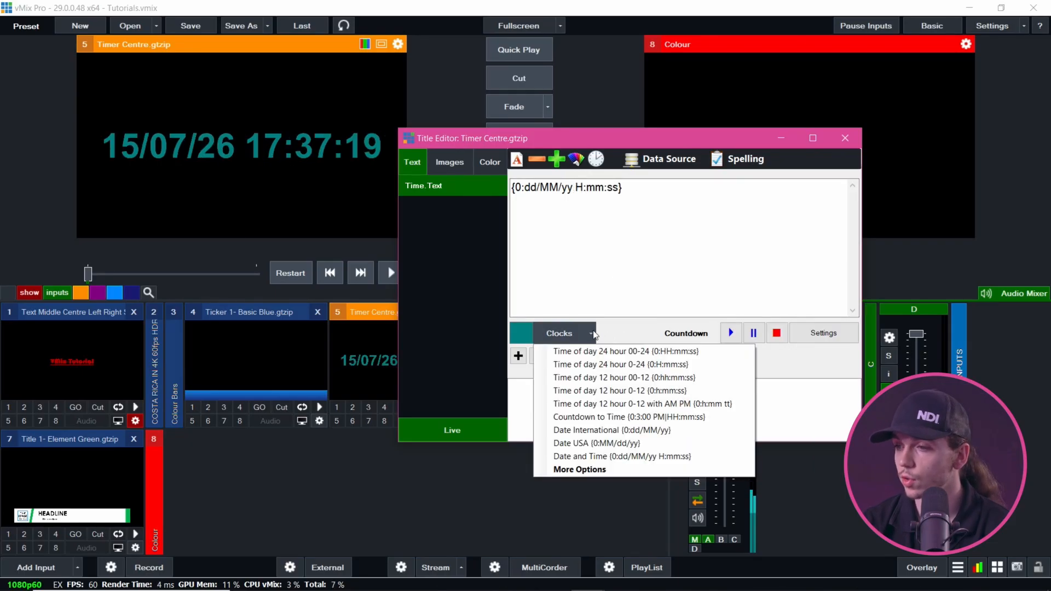
click(600, 404)
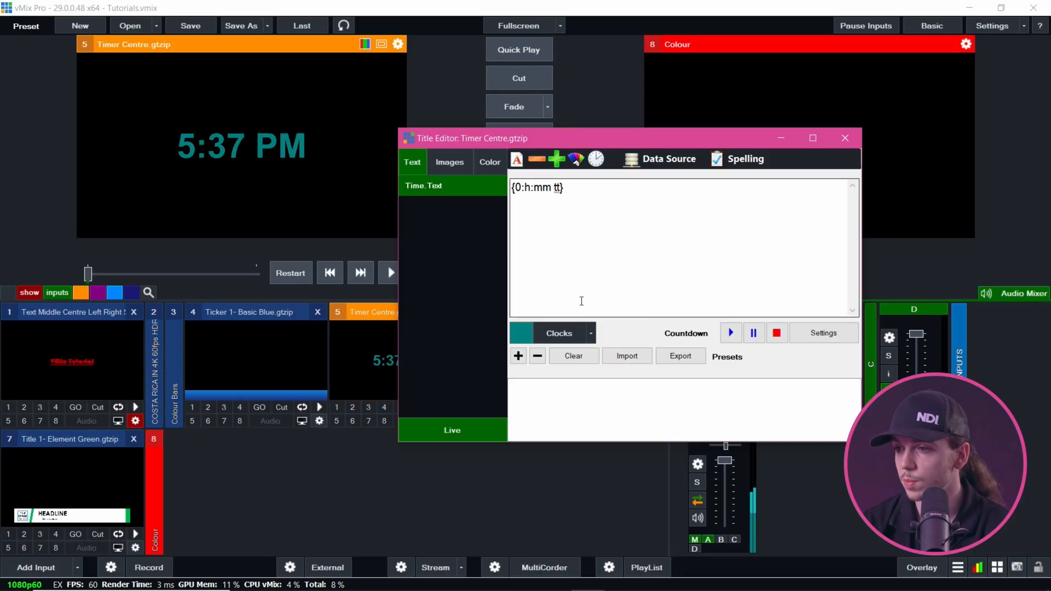
Apply the Countdown to Time format to the timer text
click(591, 334)
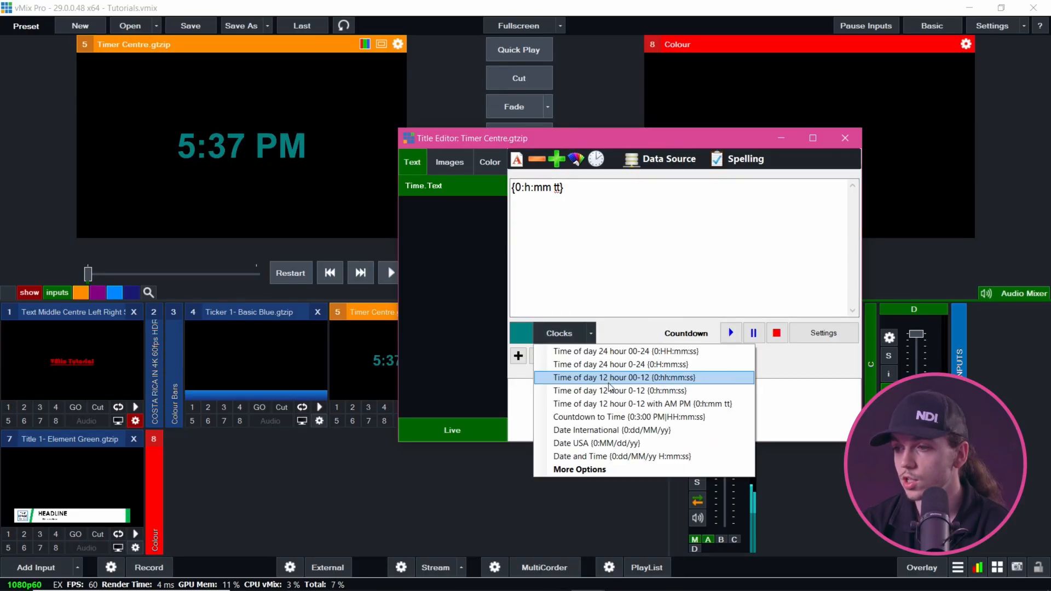
click(624, 417)
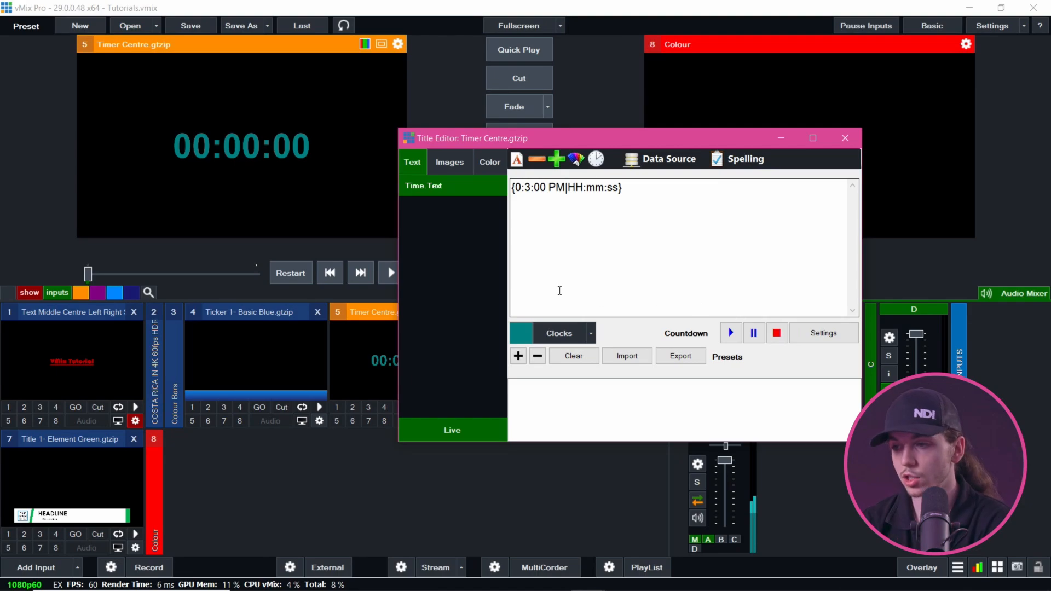
click(591, 334)
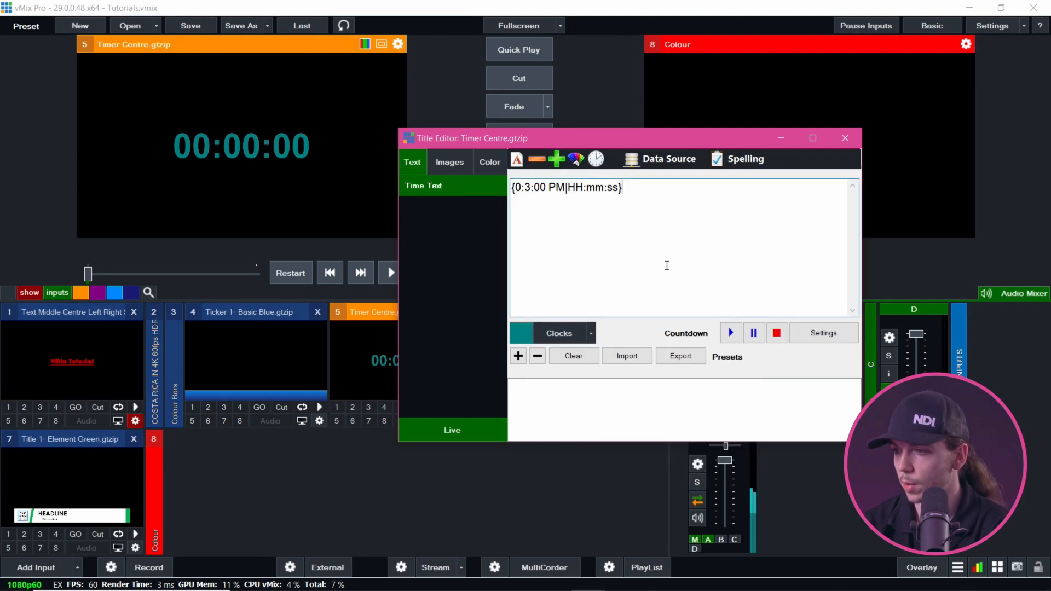
click(668, 265)
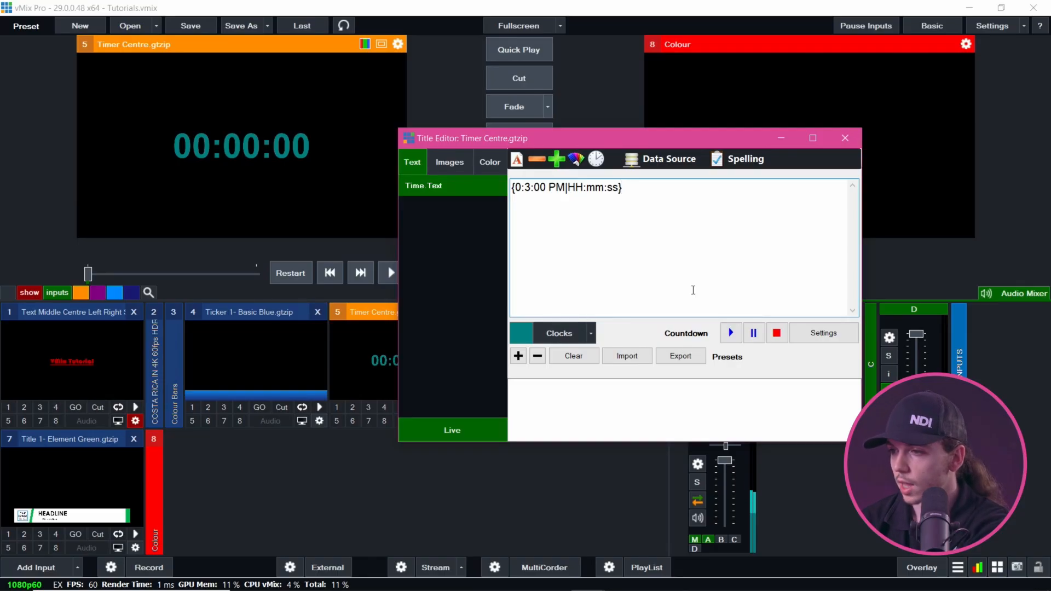
Set the countdown duration to 00:10:00 and start the countdown
click(825, 333)
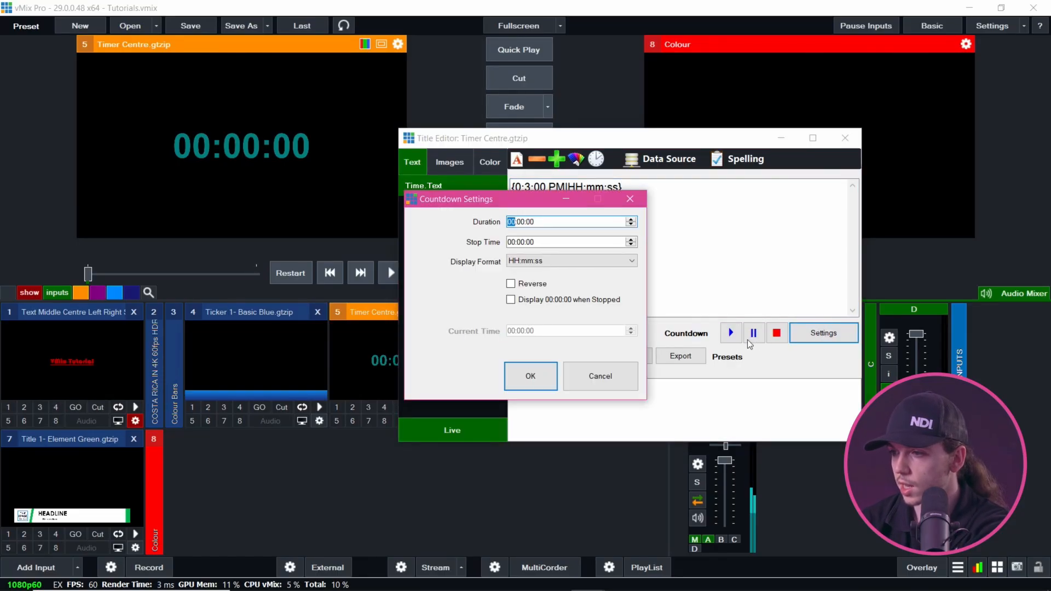
click(521, 222)
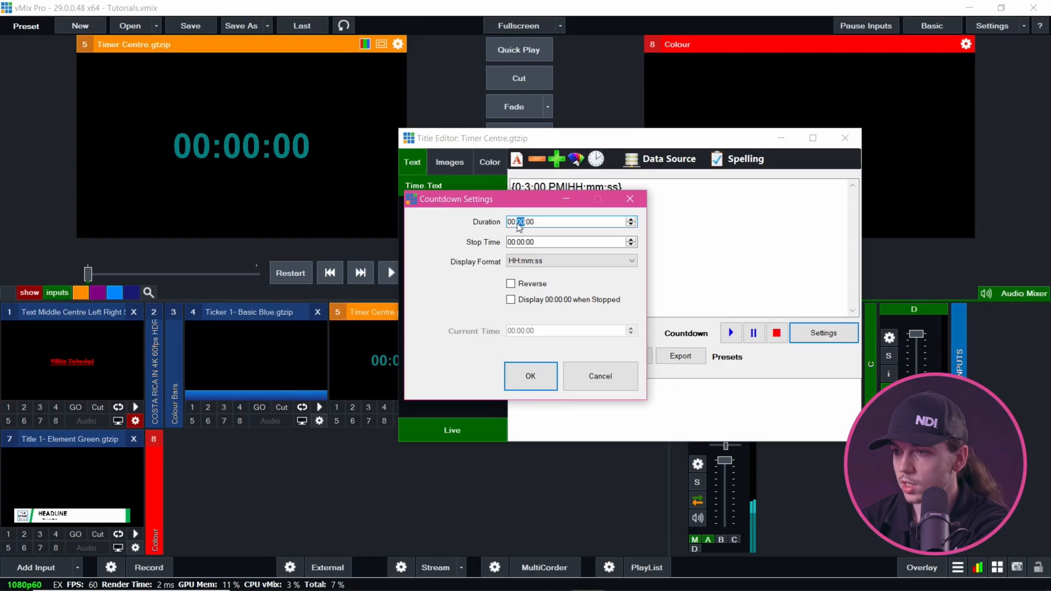
text(10)
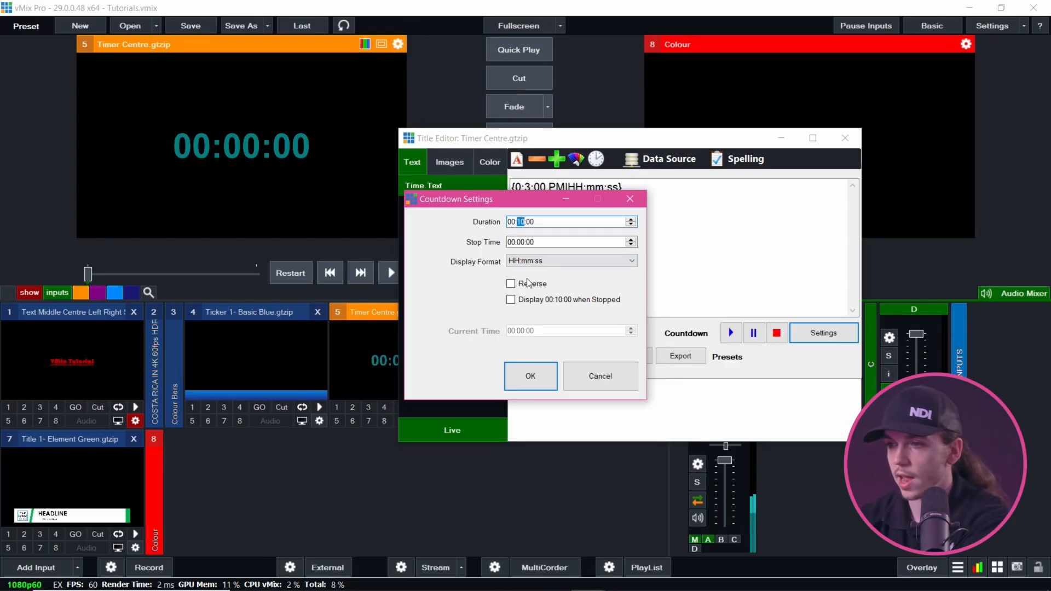
click(530, 376)
click(731, 334)
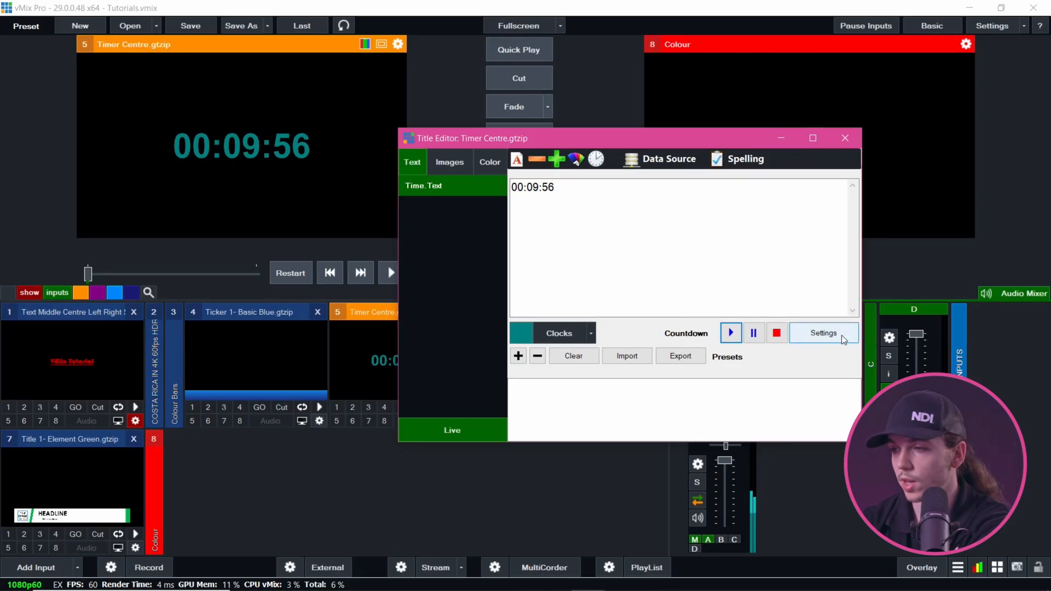
Change the countdown duration to 00:00:10 and its stop time to 00:00:10
click(823, 333)
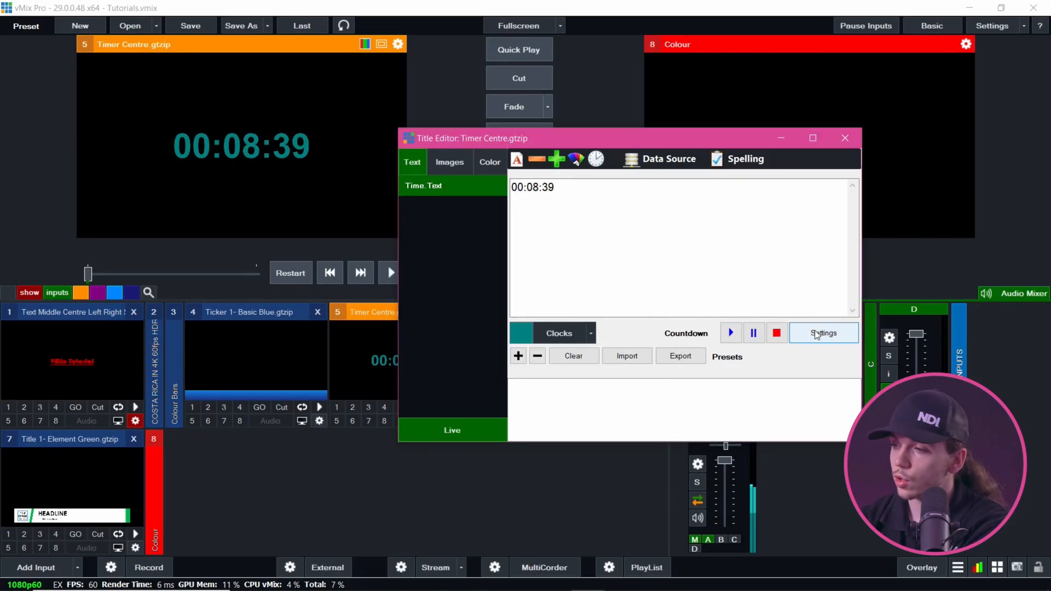
click(822, 334)
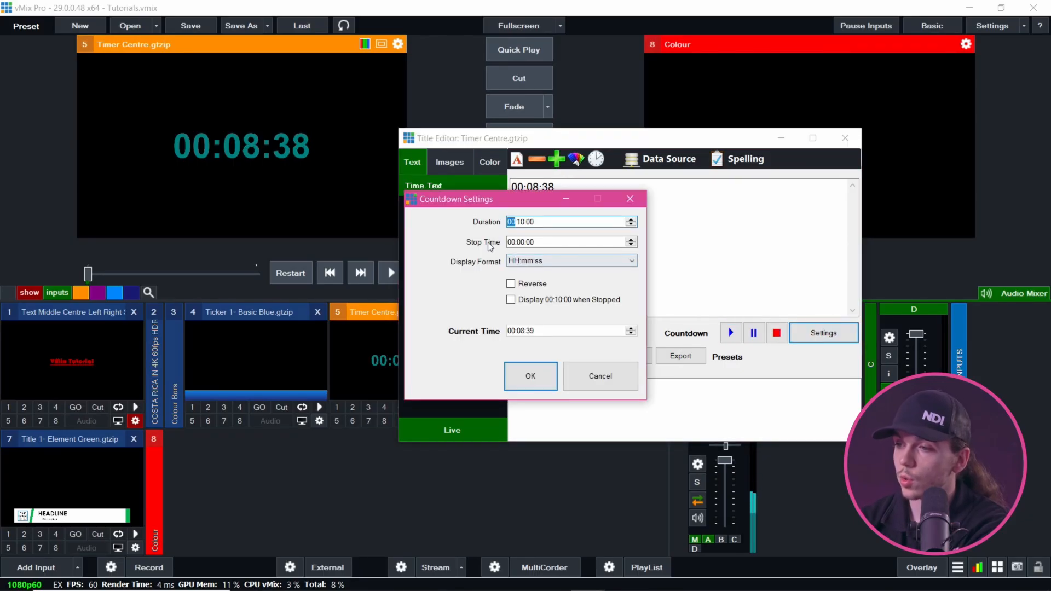
click(521, 222)
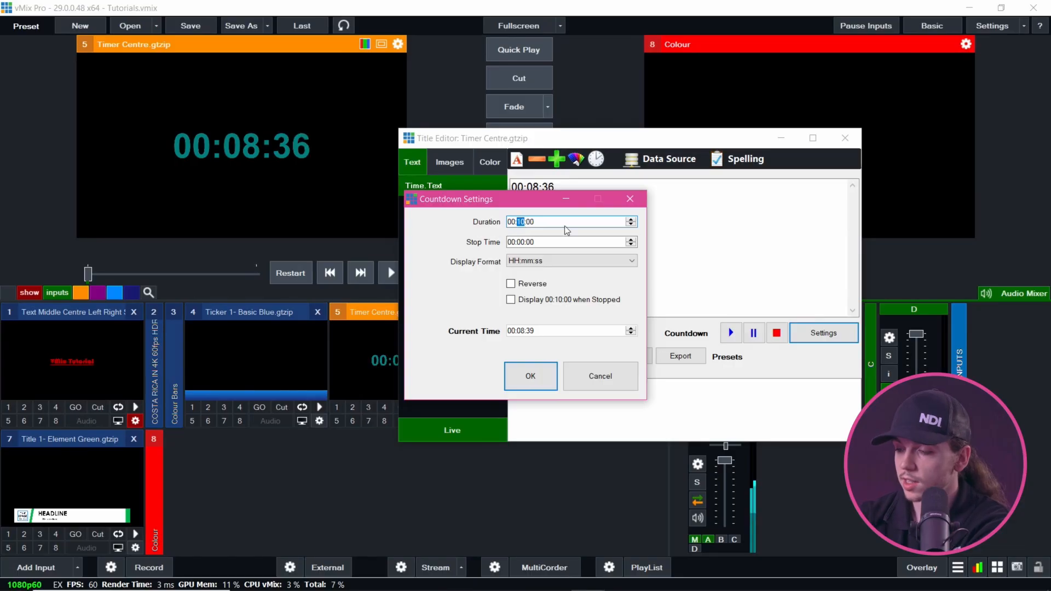
click(532, 224)
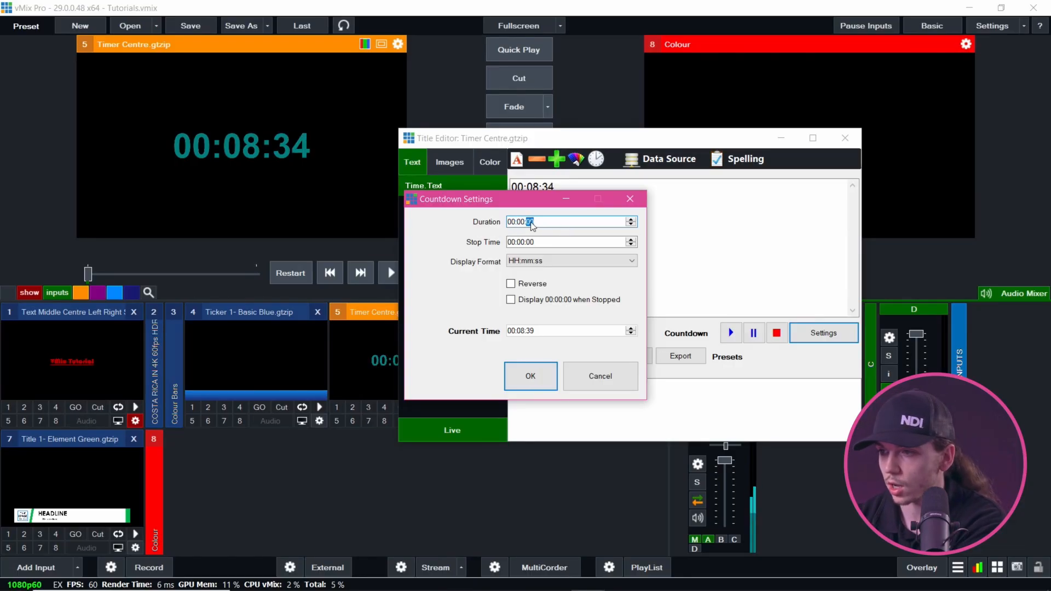
text(10)
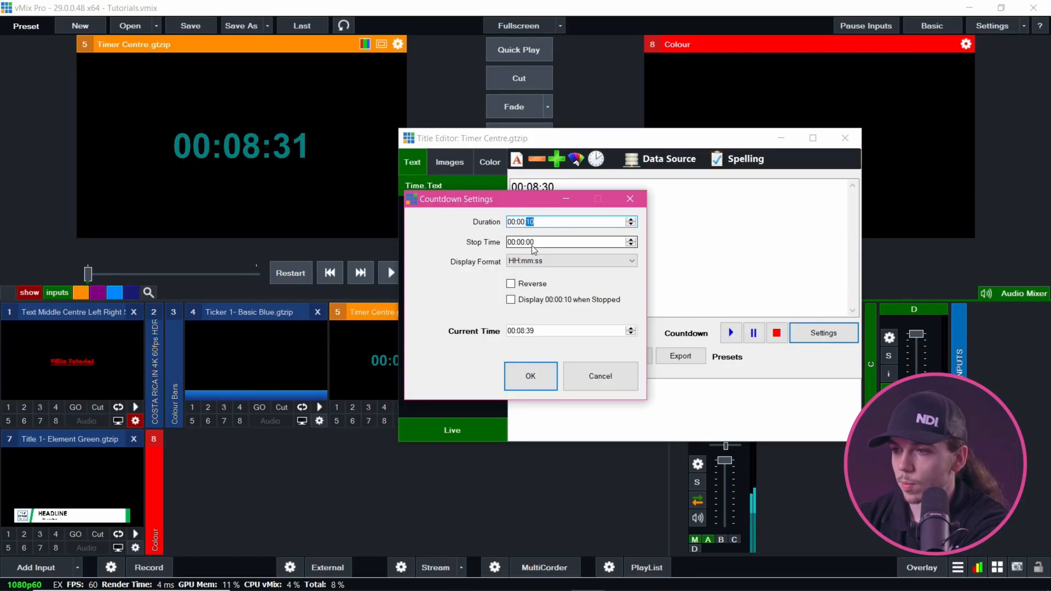
click(533, 247)
text(10)
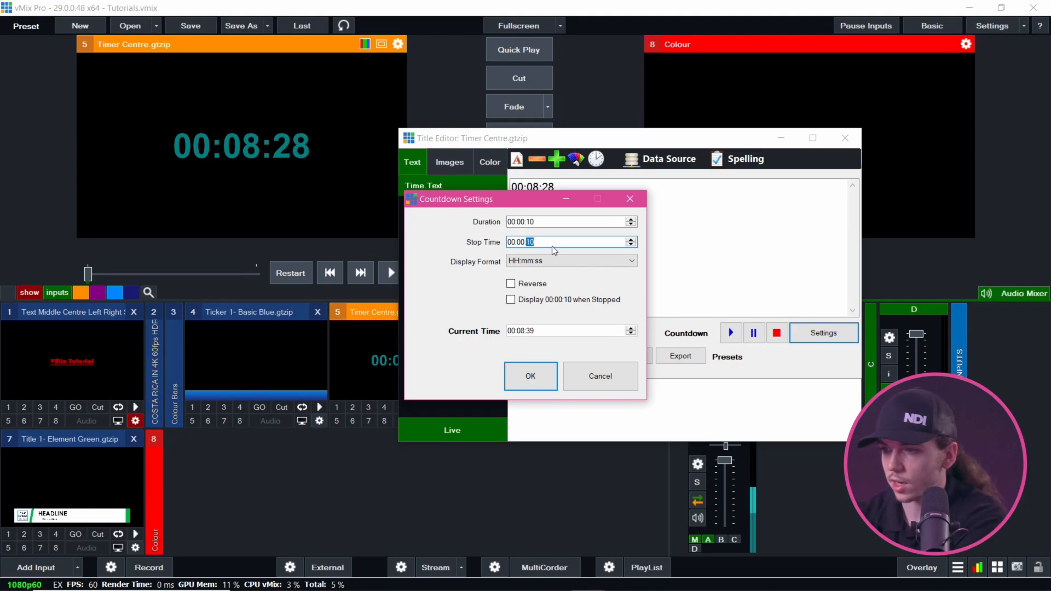
click(530, 376)
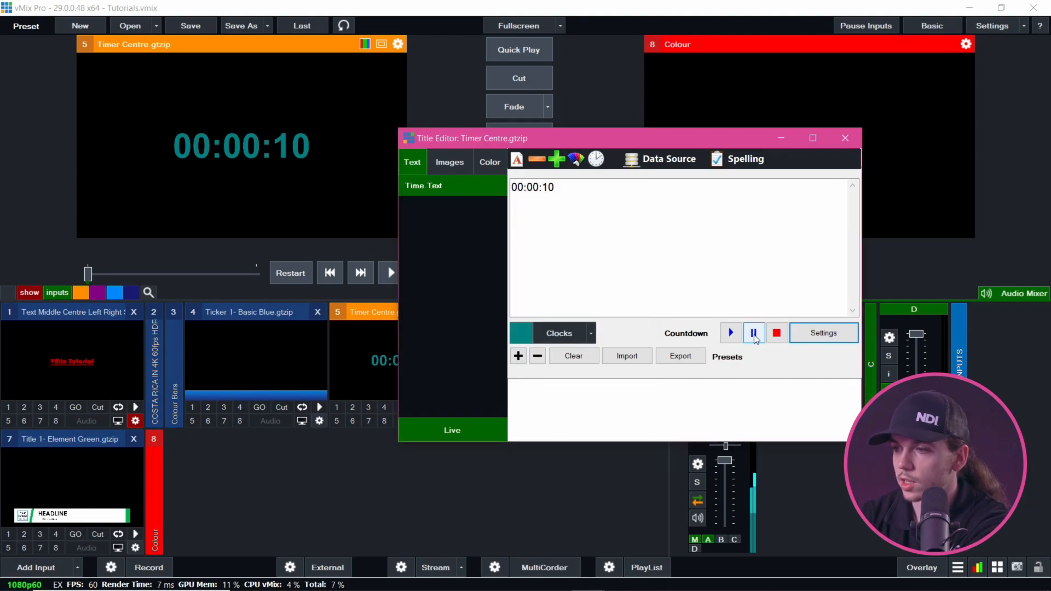
Test the countdown controls by pausing, stopping and restarting the timer, leaving it stopped
click(753, 334)
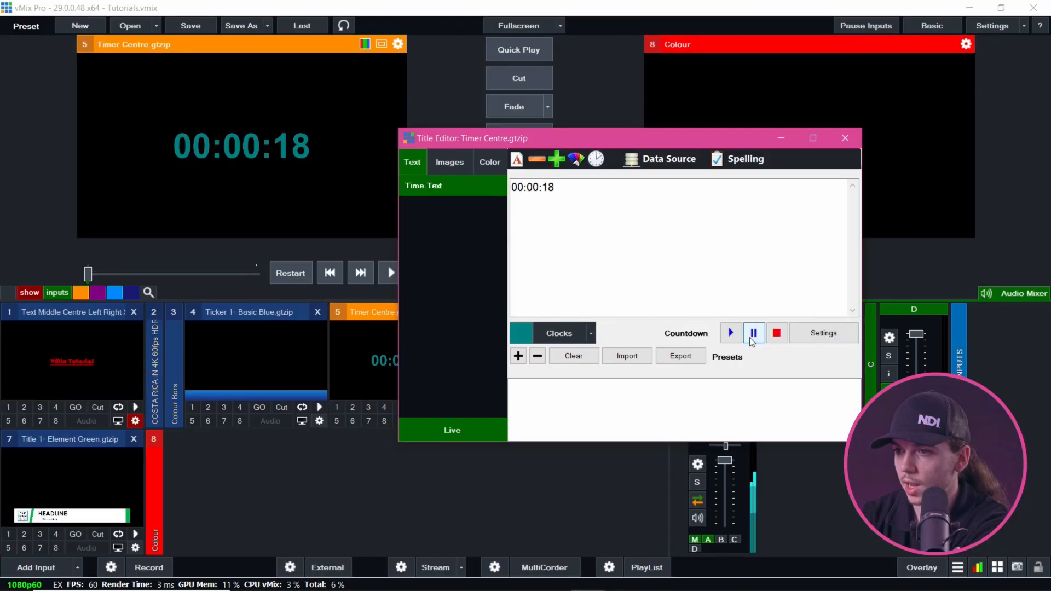
click(777, 335)
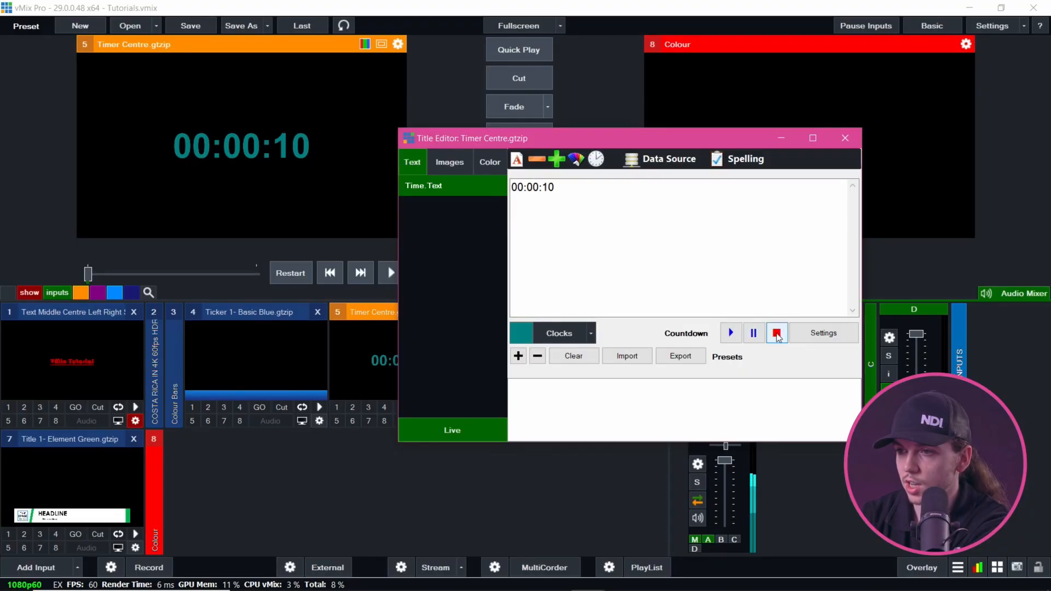
click(731, 332)
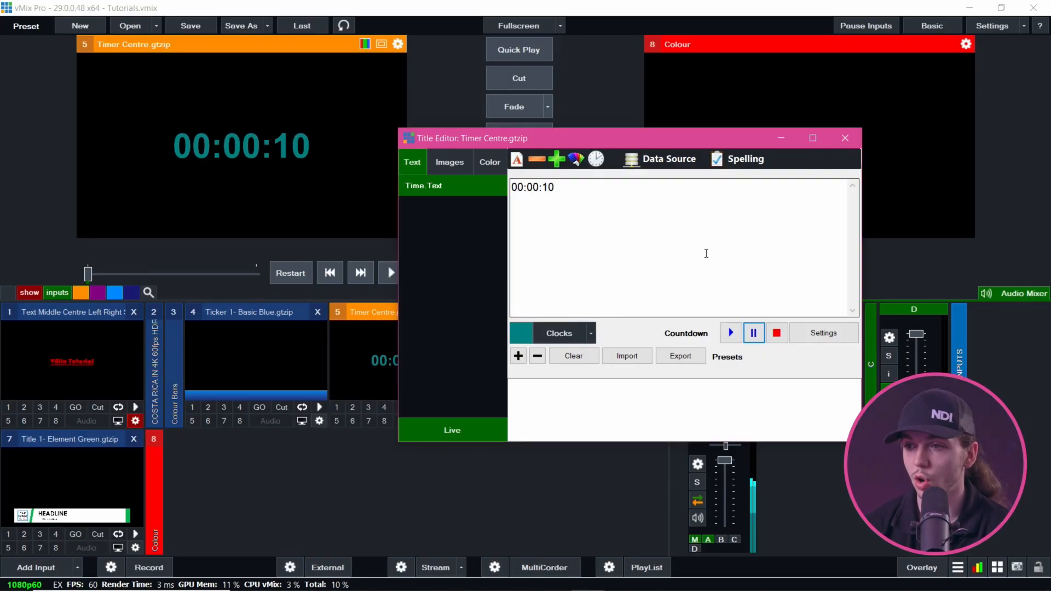
click(777, 333)
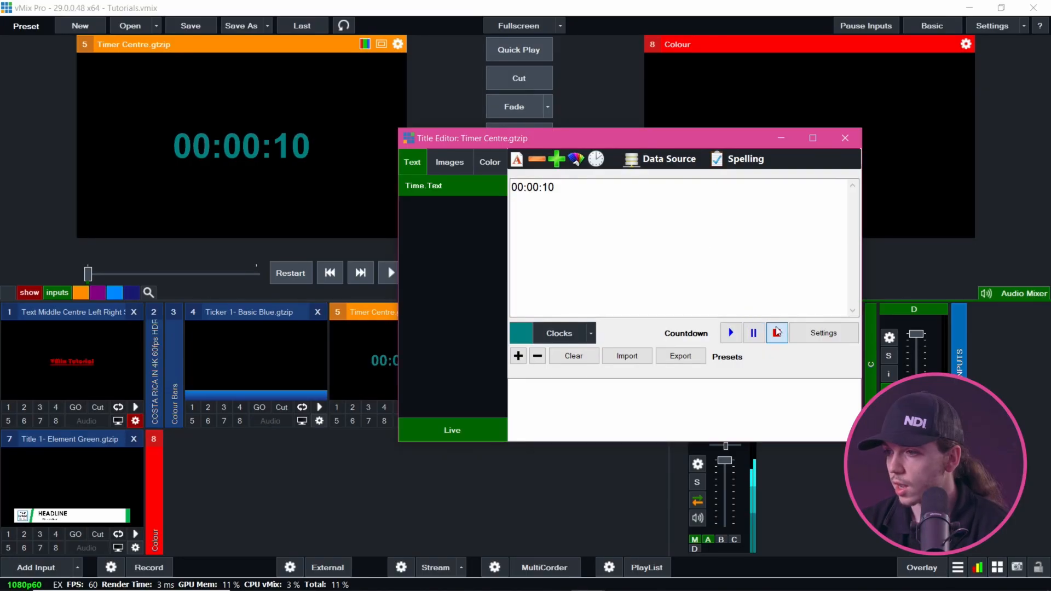
click(731, 332)
click(778, 333)
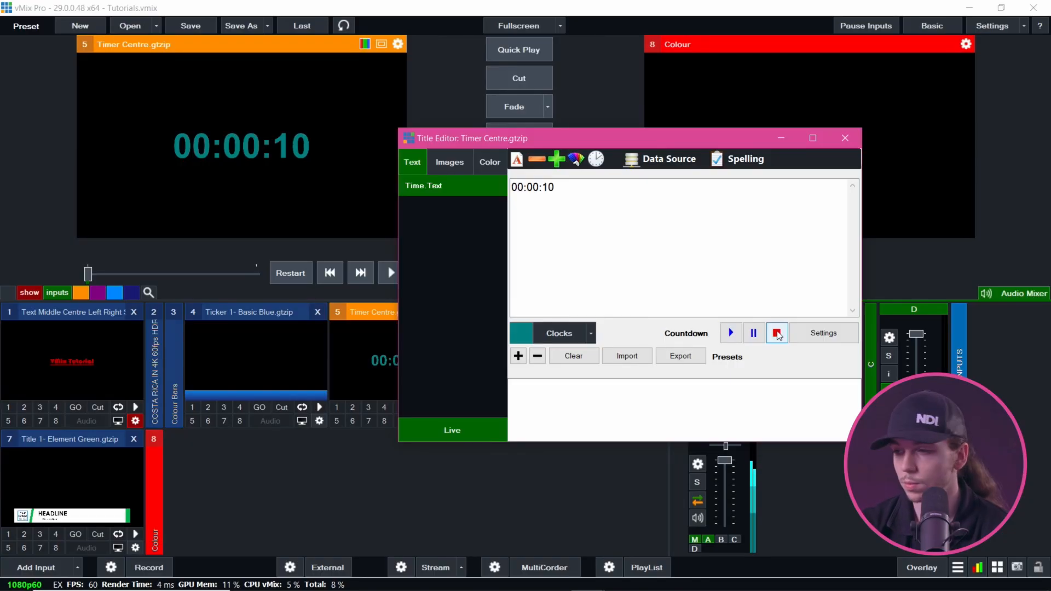
Set the countdown's display format to mm:ss
click(823, 332)
click(537, 261)
click(537, 281)
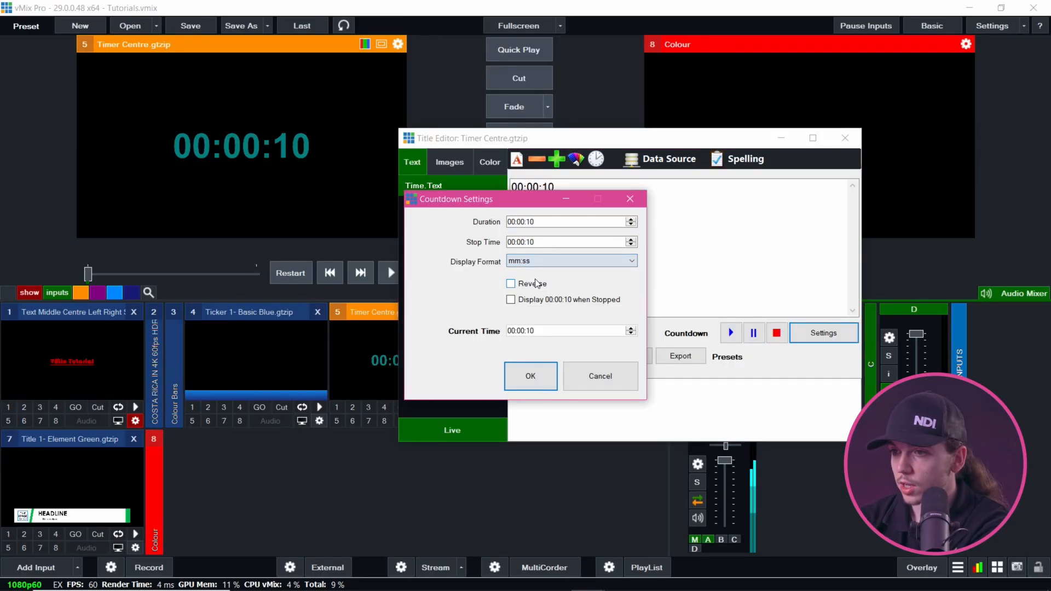
click(547, 384)
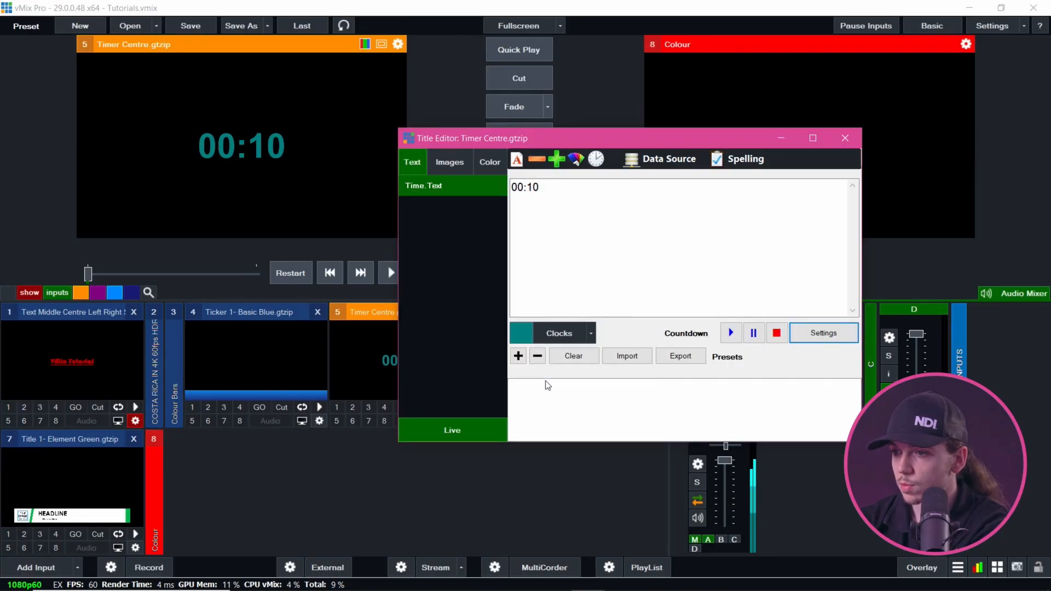
Try the Reverse option in the countdown settings and turn it off again, keeping the mm:ss display format
click(820, 333)
click(536, 266)
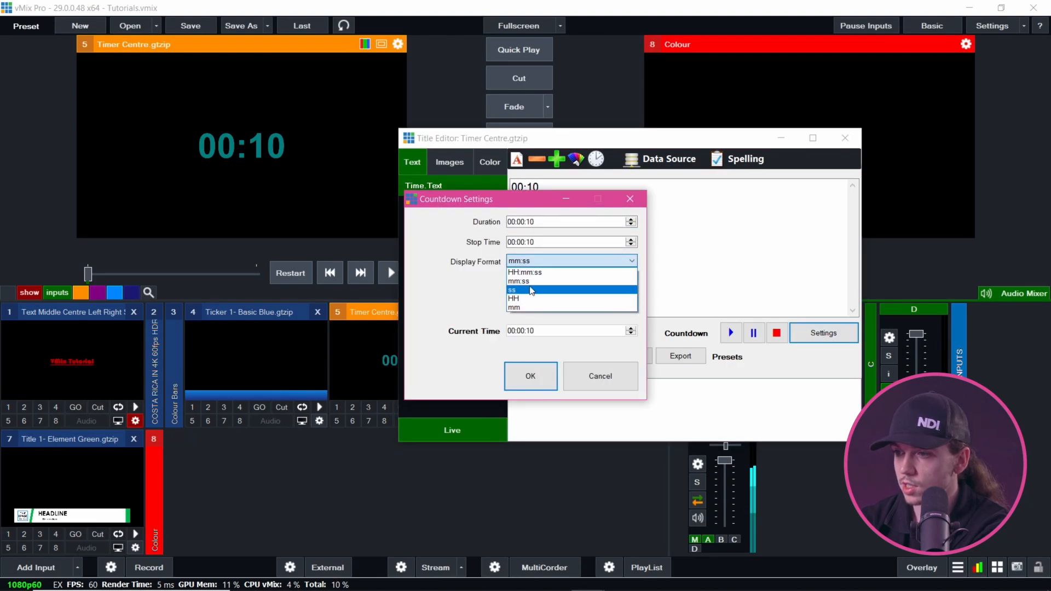
click(513, 290)
click(511, 284)
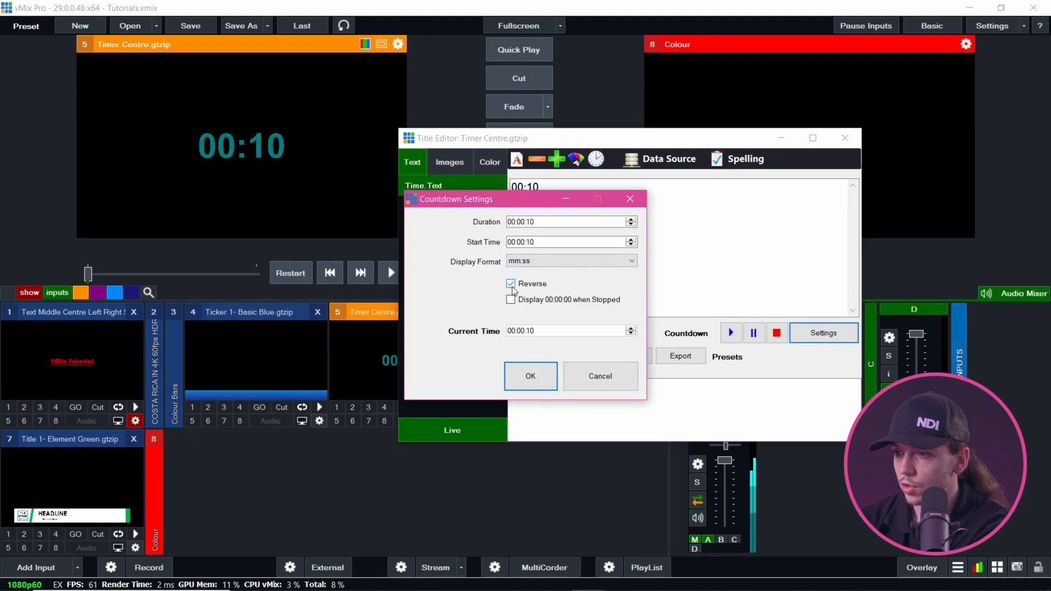
click(512, 284)
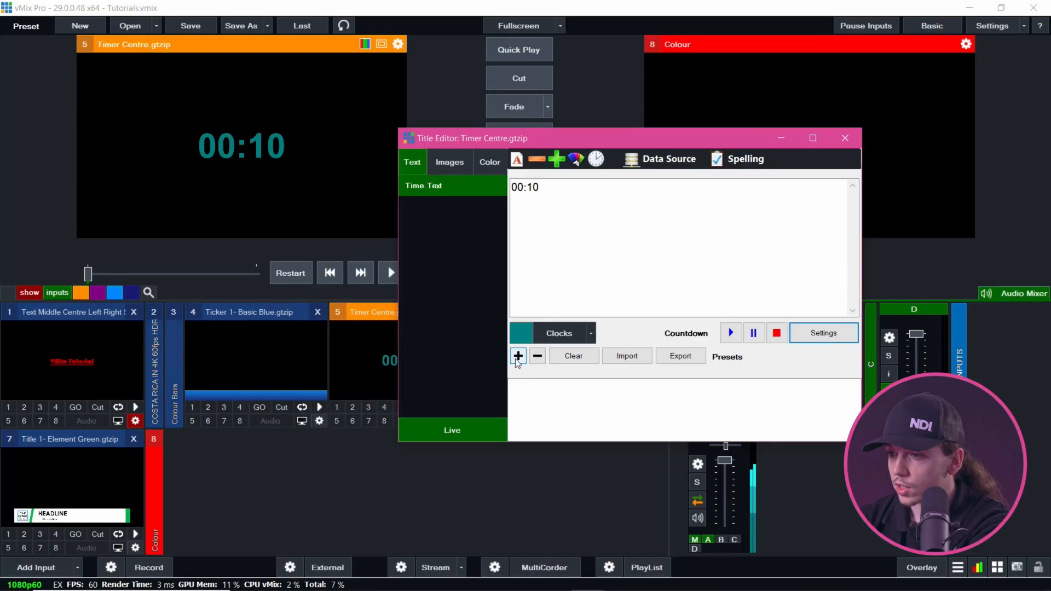
Save the current timer text as a preset, and start a countdown with duration 00:10:10 and stop time 00:00:00
click(517, 357)
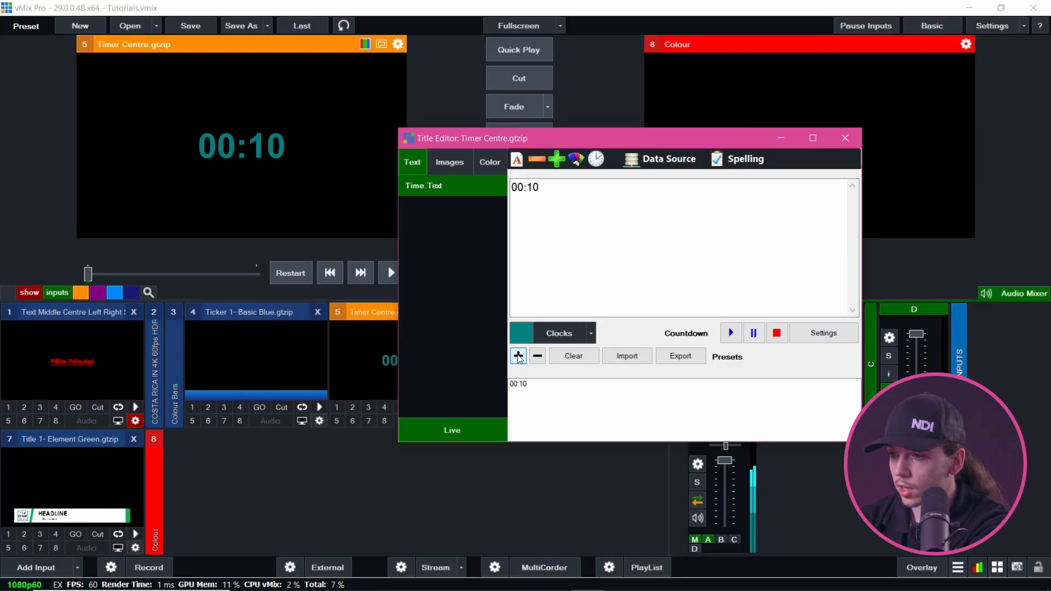
click(823, 333)
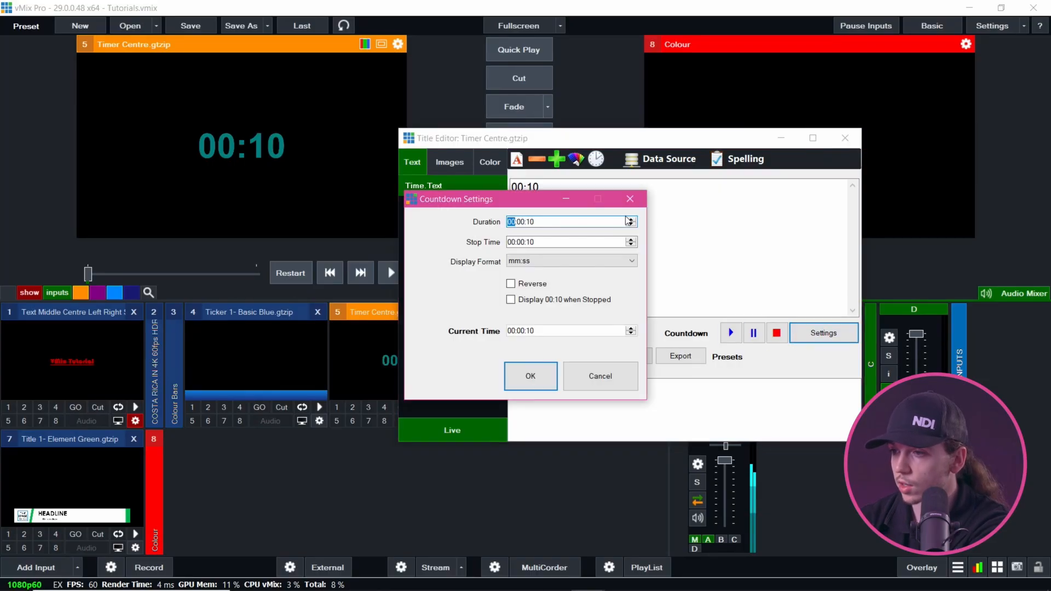
click(520, 222)
text(10)
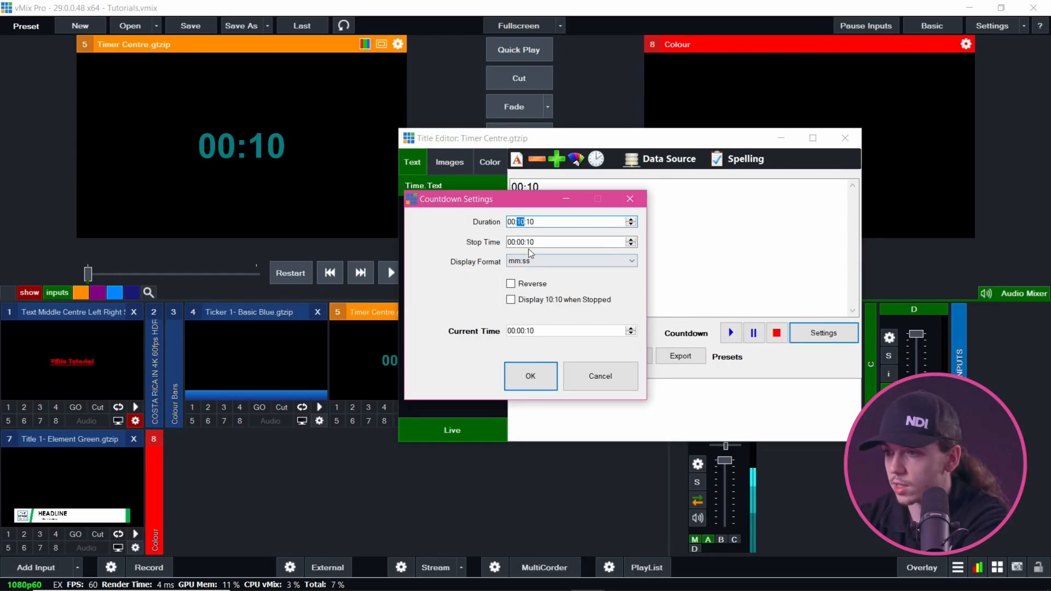
click(534, 242)
click(531, 376)
click(731, 333)
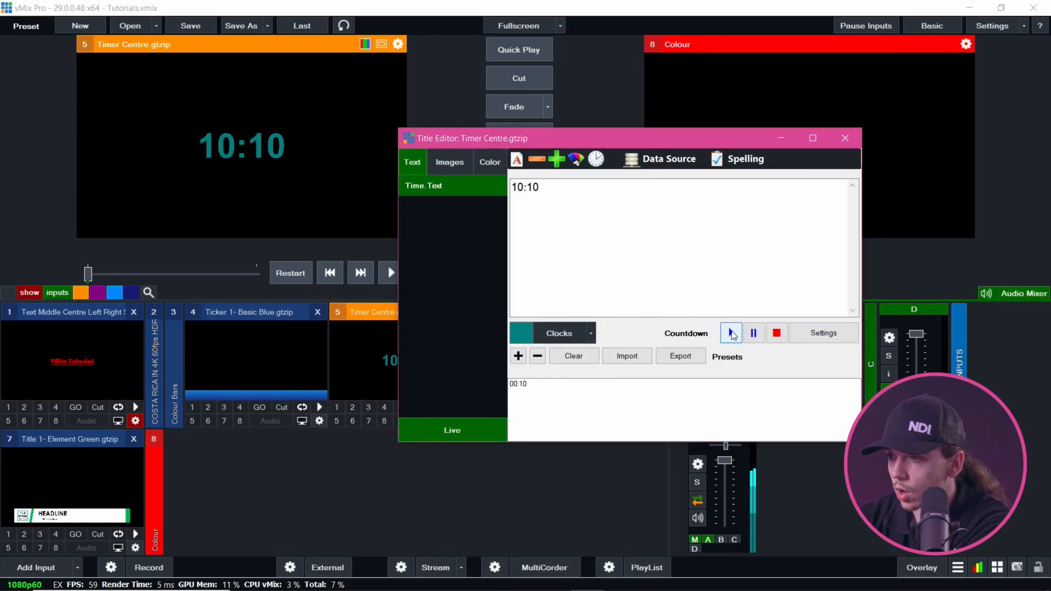
Set the countdown's display format to HH:mm:ss and save the paused timer text as a second preset
click(823, 333)
click(552, 260)
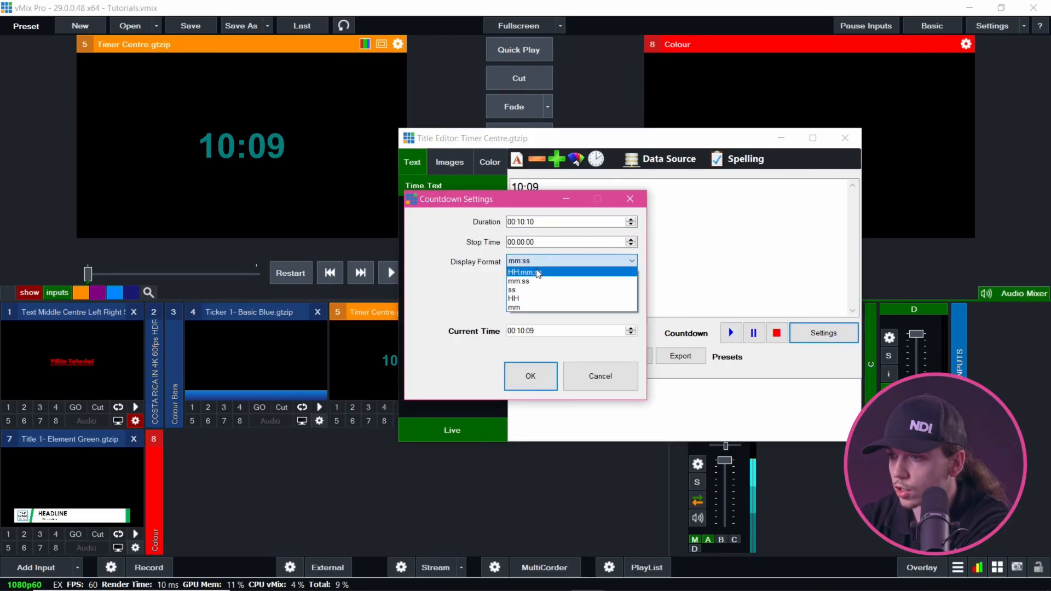
click(536, 273)
click(530, 376)
click(754, 332)
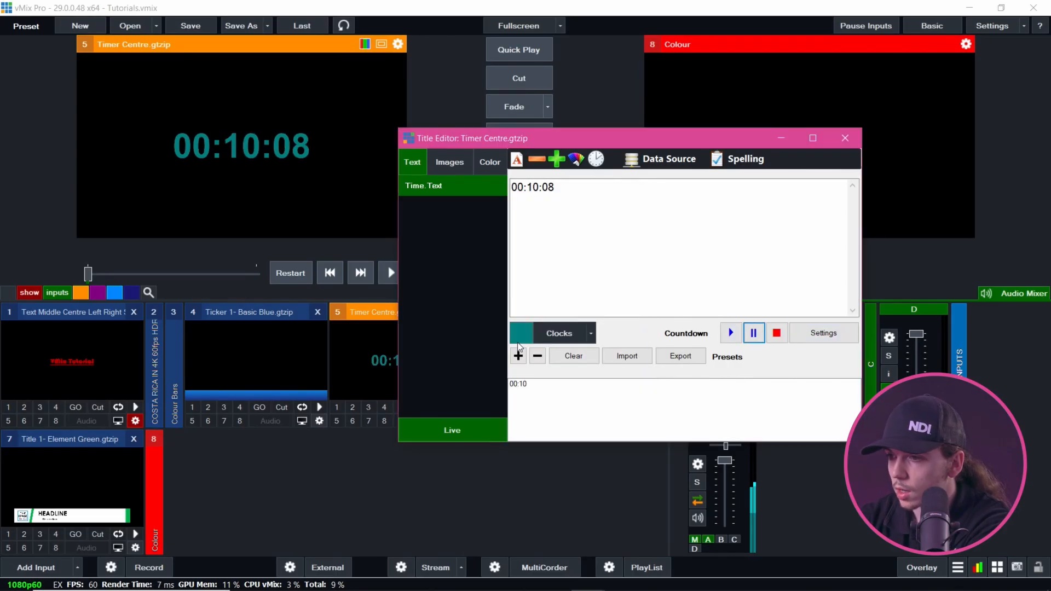
click(518, 356)
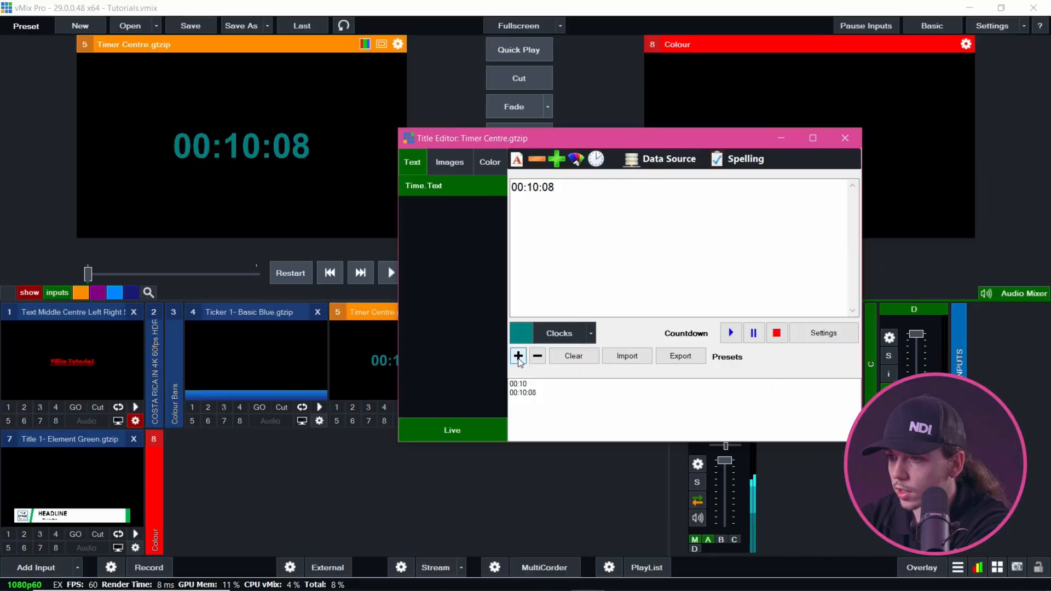
Switch the timer text between the 00:10 and 00:10:08 presets, finishing on 00:10
click(531, 393)
click(528, 385)
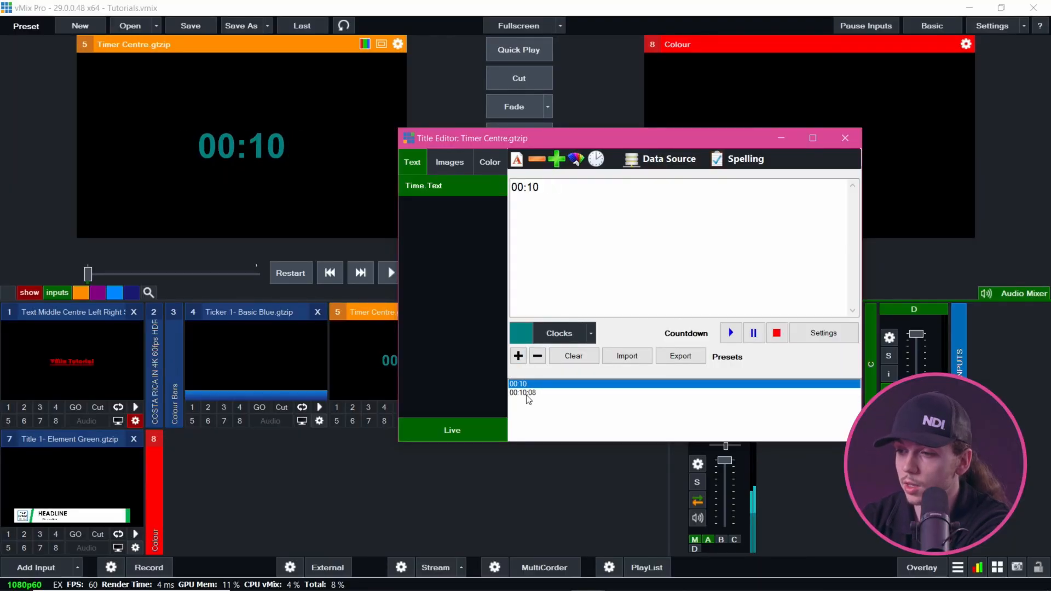
click(529, 393)
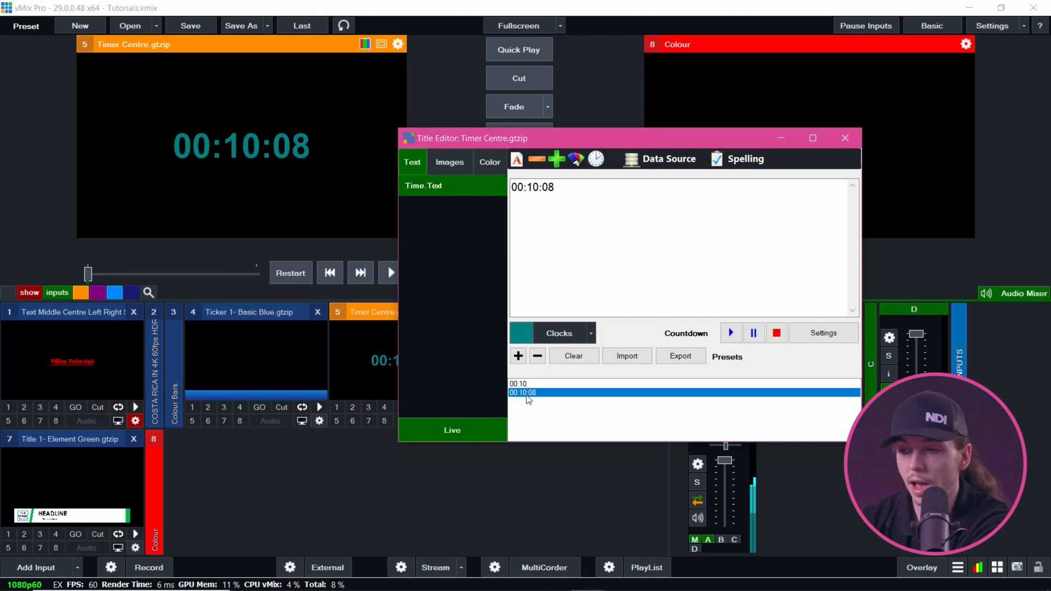
click(527, 384)
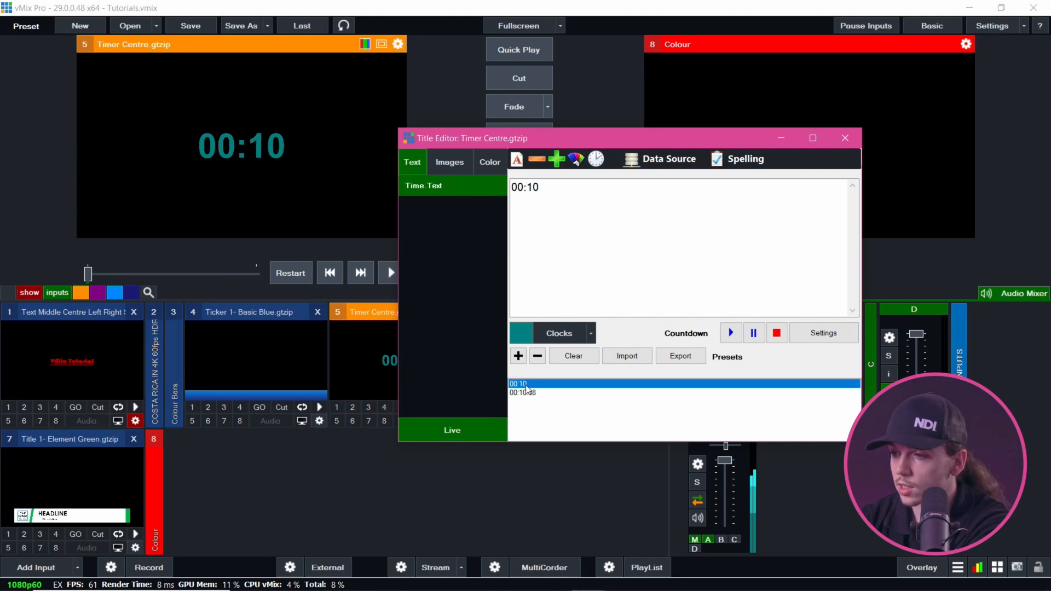
Insert a countdown-to-time clock in the timer text with 7:00 PM as its target, {0:7:00 PM|HH:mm:ss}, and save it as a preset
click(592, 334)
click(599, 417)
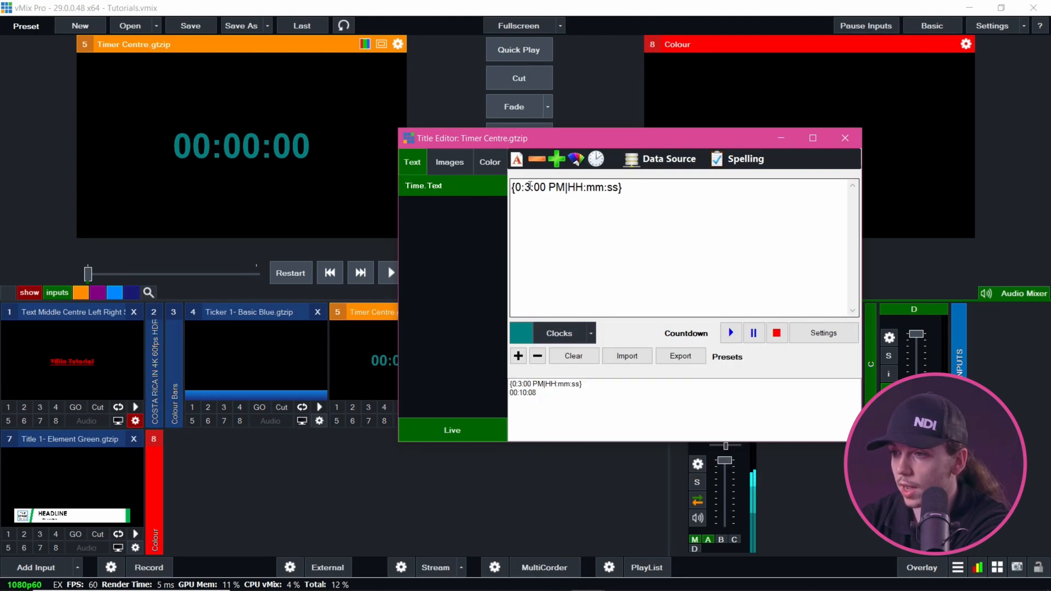
click(530, 188)
key(BackSpace)
text(7)
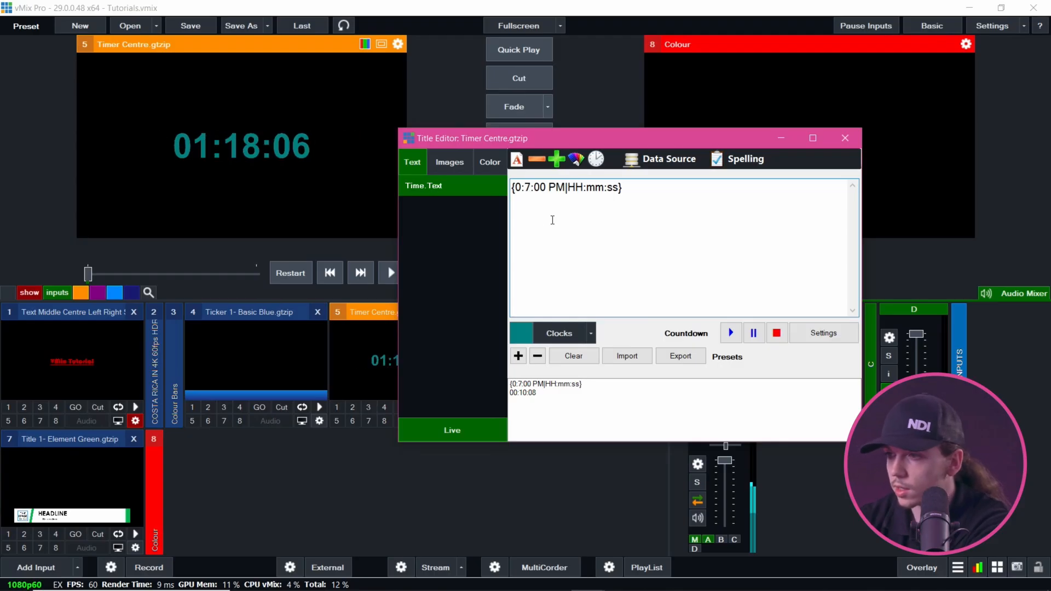
click(518, 356)
Switch the timer text between the 00:10:08 and 7:00 PM countdown presets, finishing on the first countdown preset
click(532, 401)
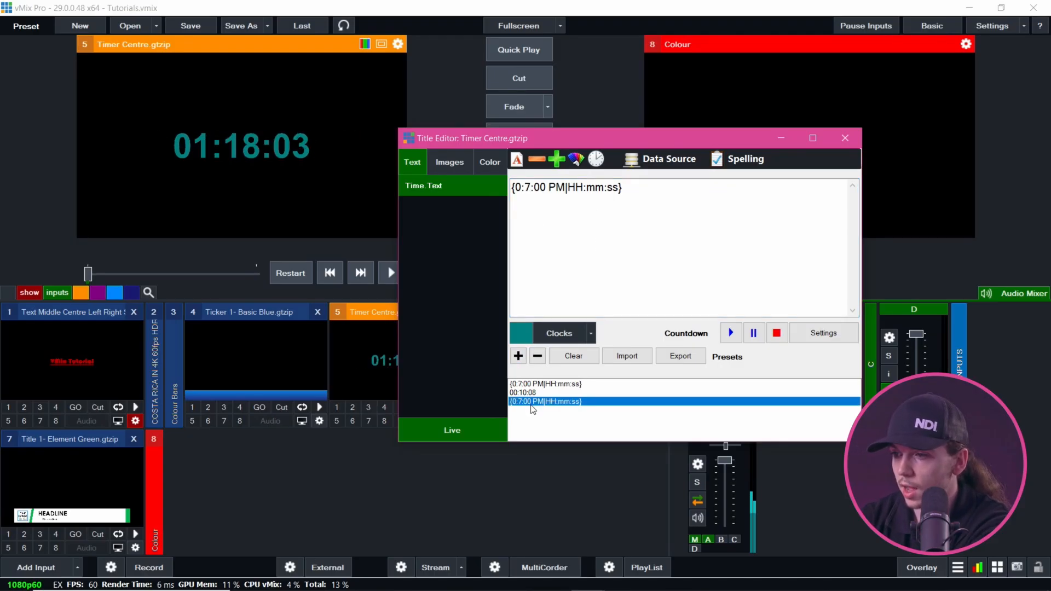
click(530, 393)
click(531, 401)
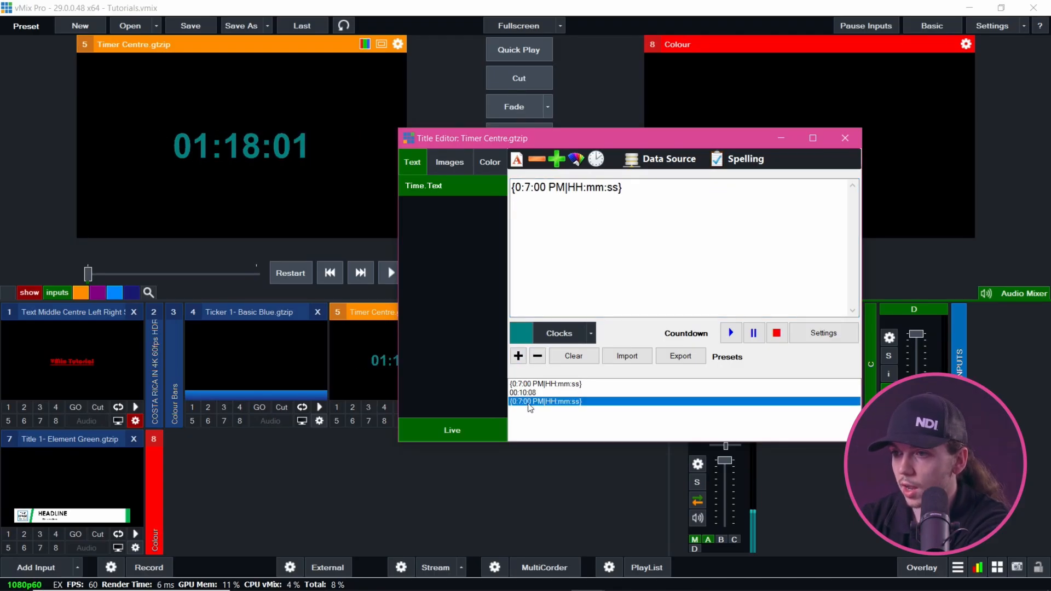
click(530, 384)
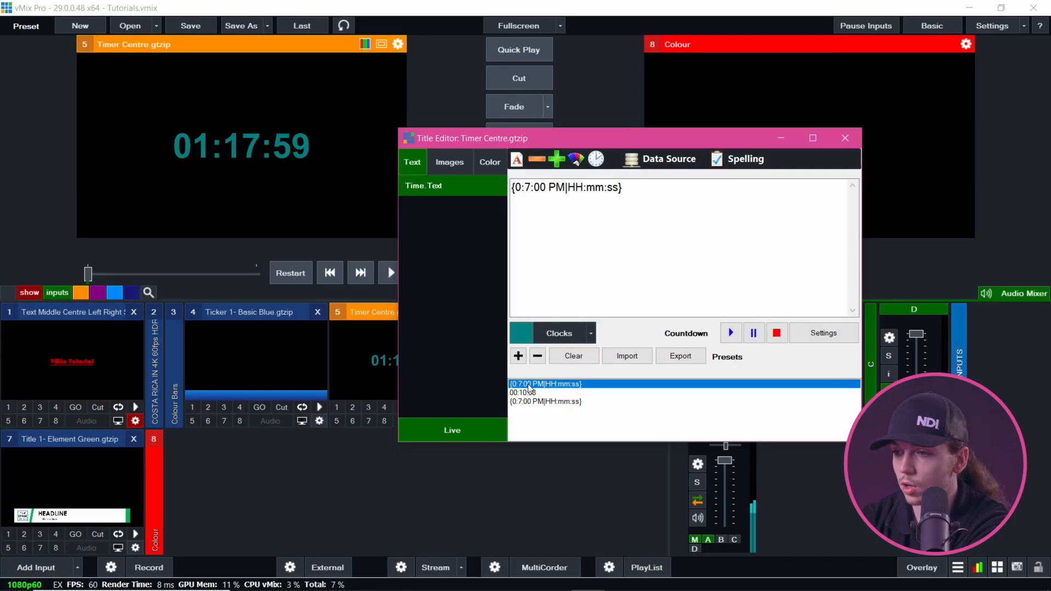
Select the timer's 00:10:08 preset with live updating off, and turn live updating back on to send it to the output
click(462, 434)
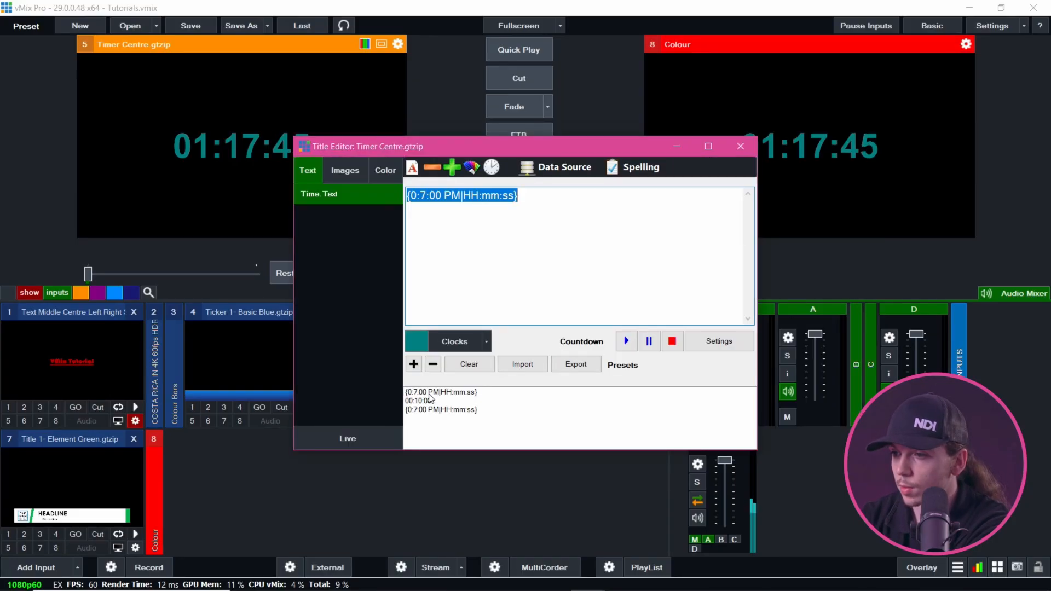
click(430, 400)
click(431, 411)
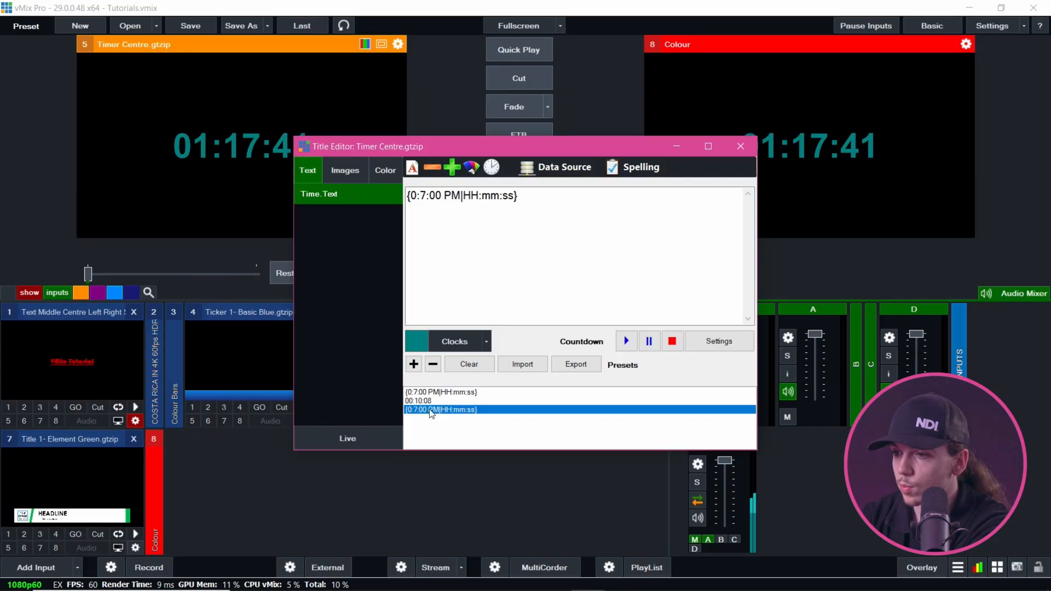
click(430, 401)
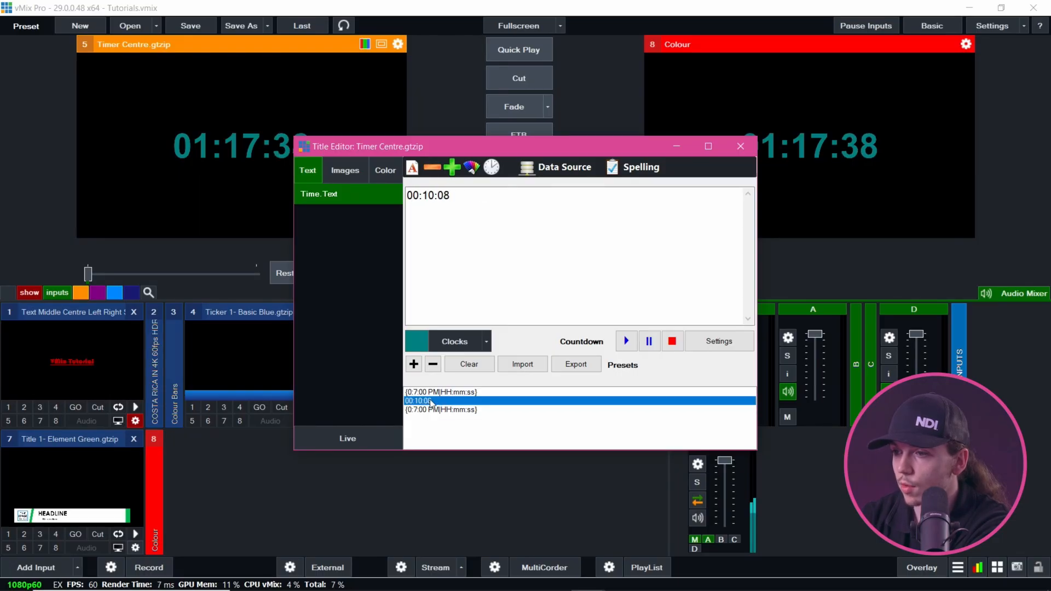
click(431, 392)
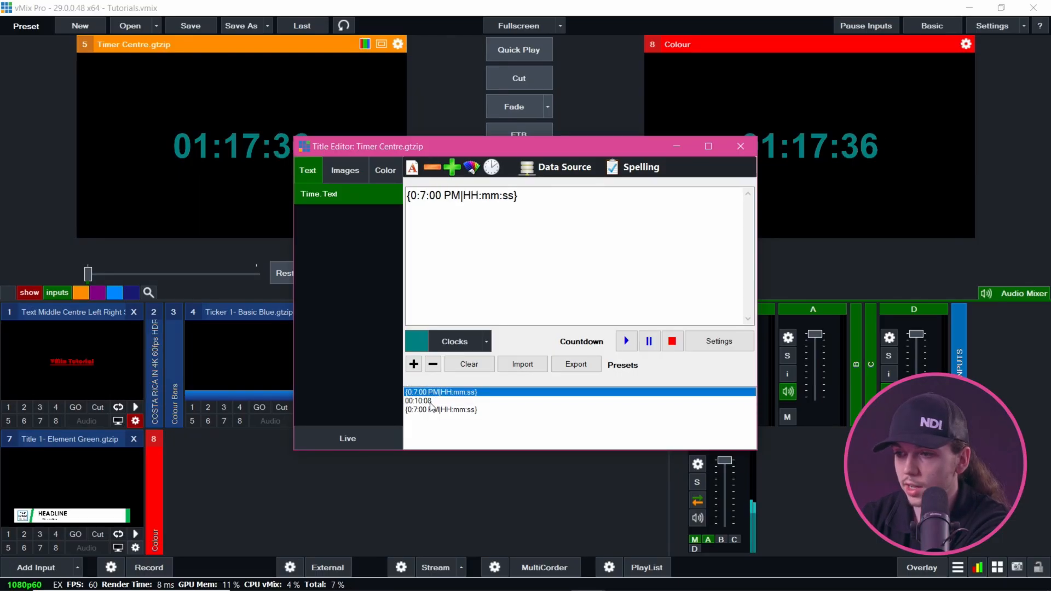
click(432, 400)
click(353, 440)
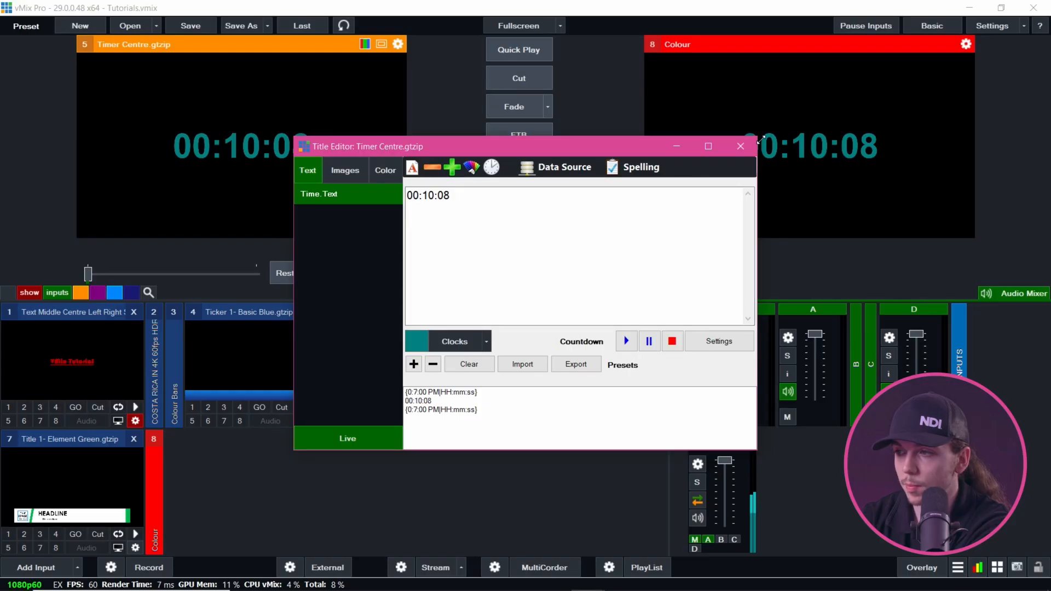
click(741, 147)
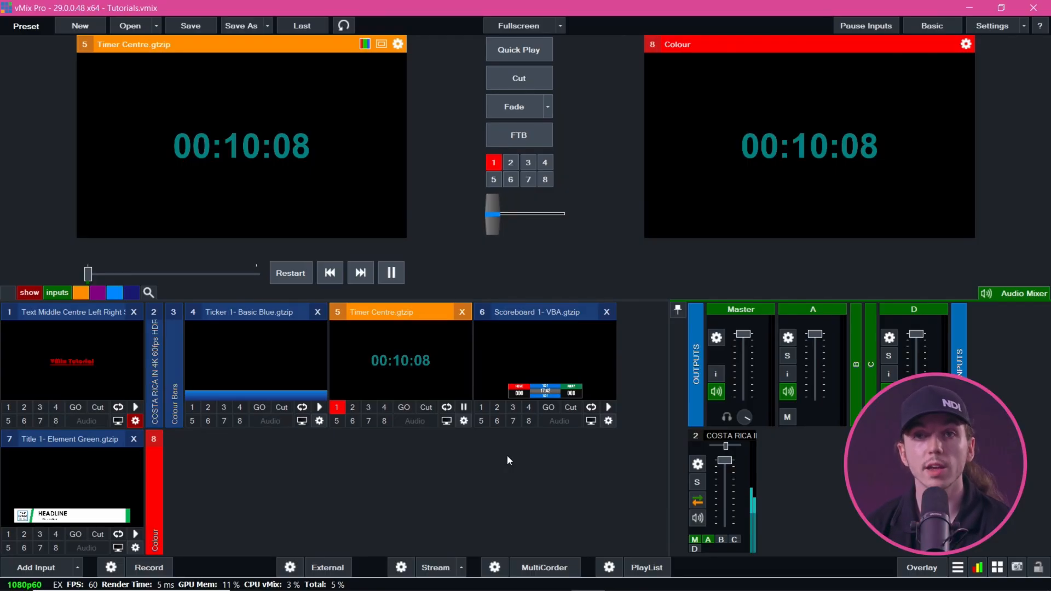
click(88, 383)
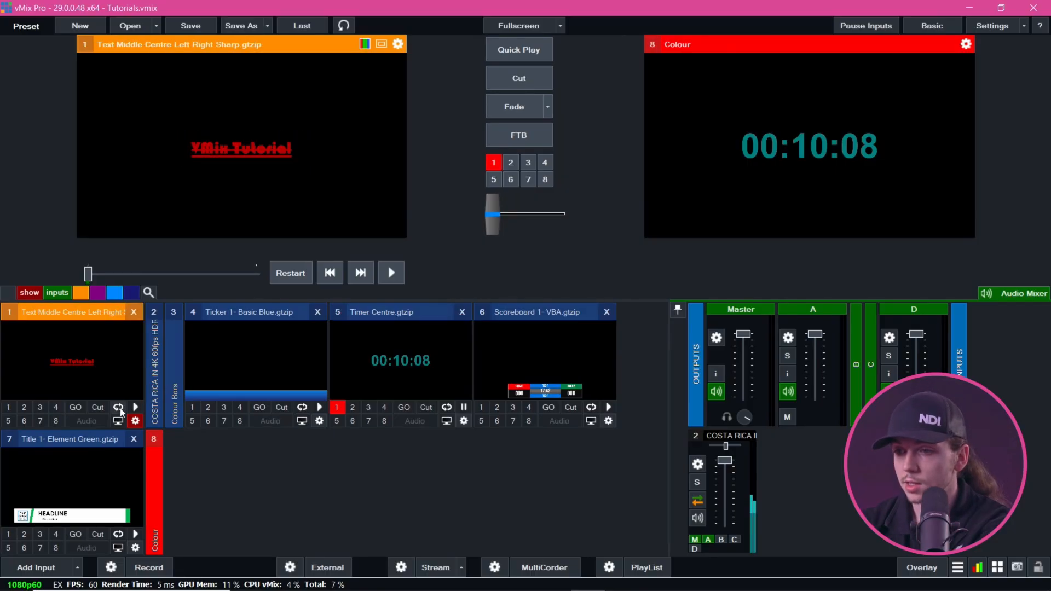
click(135, 420)
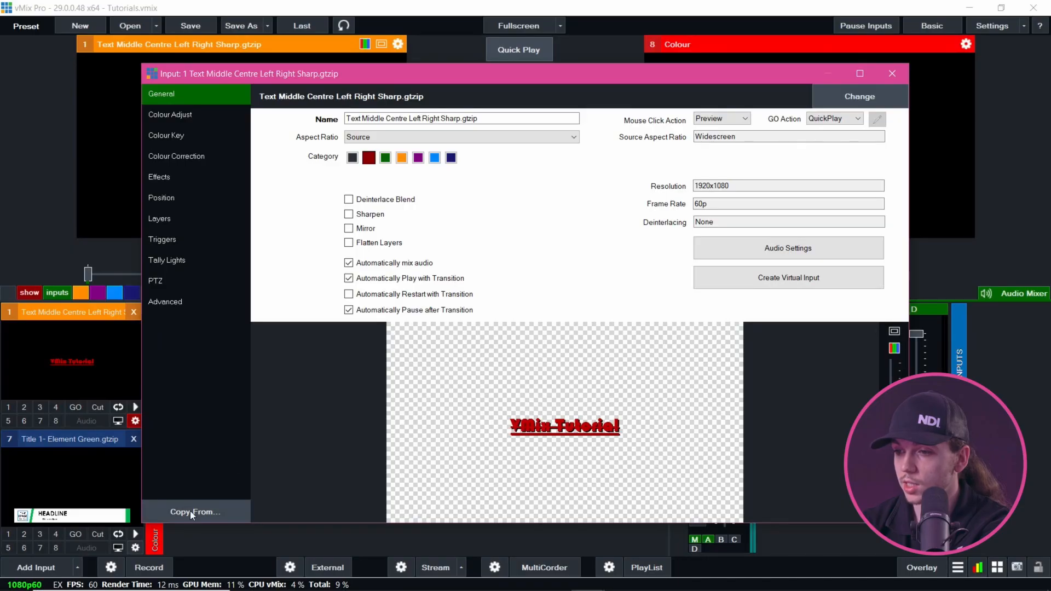
click(892, 74)
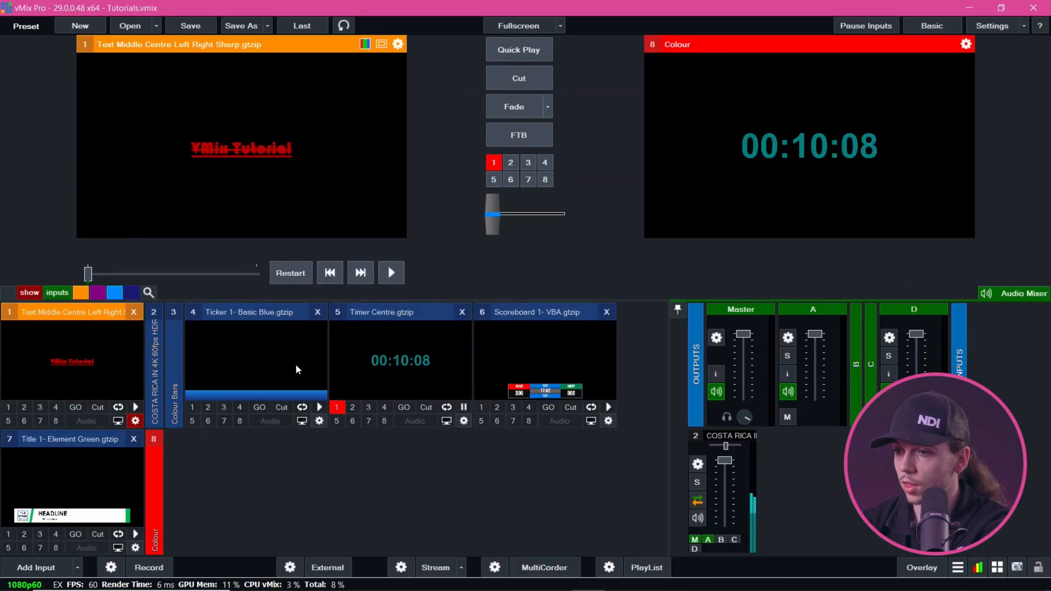
Open the Basic Blue ticker in the Title Editor, turn on live updating and close the editor
right_click(295, 370)
click(303, 369)
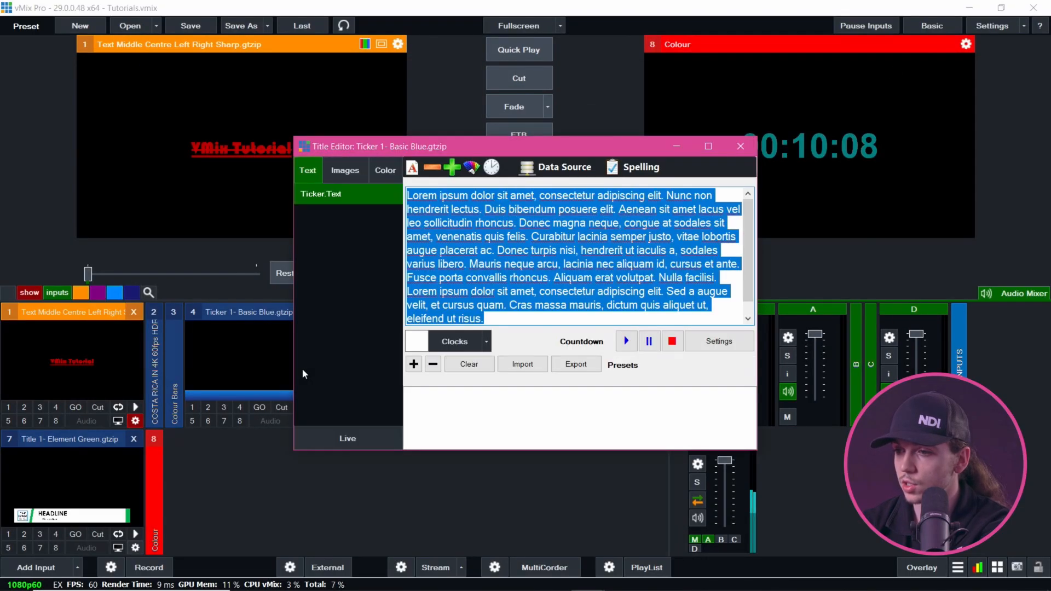
click(346, 436)
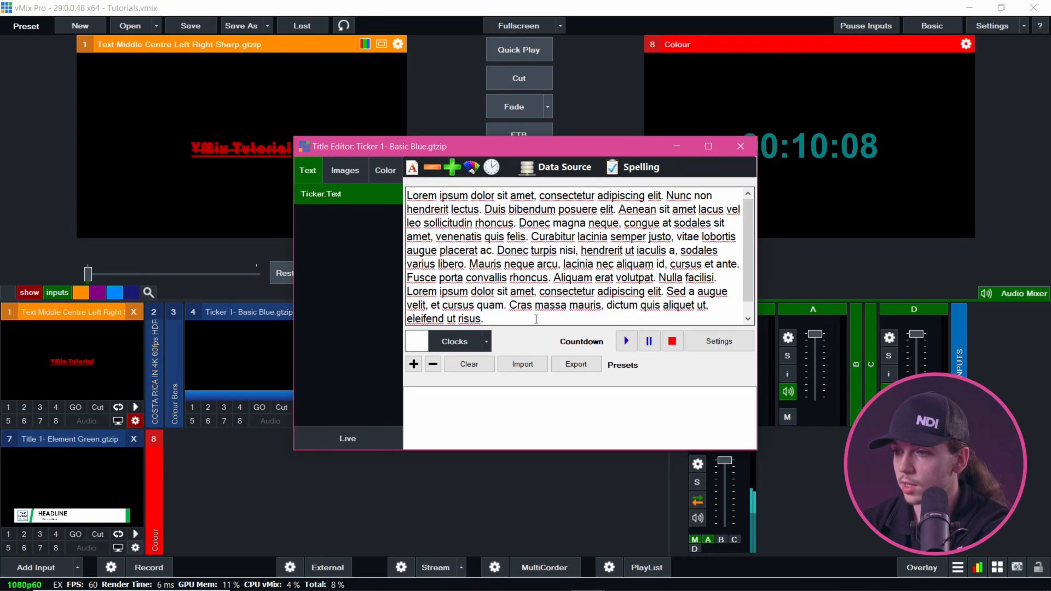
click(354, 439)
click(740, 147)
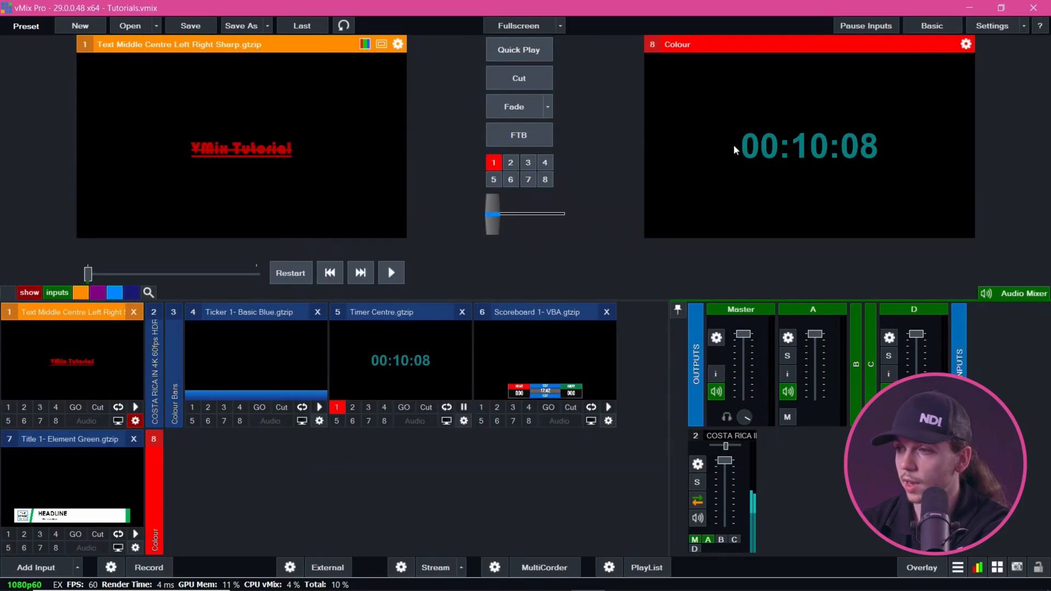
Show the timer input's preset shortcuts, and open the Scoreboard 1- VBA title in the Title Editor, placed clear of its preview
right_click(394, 335)
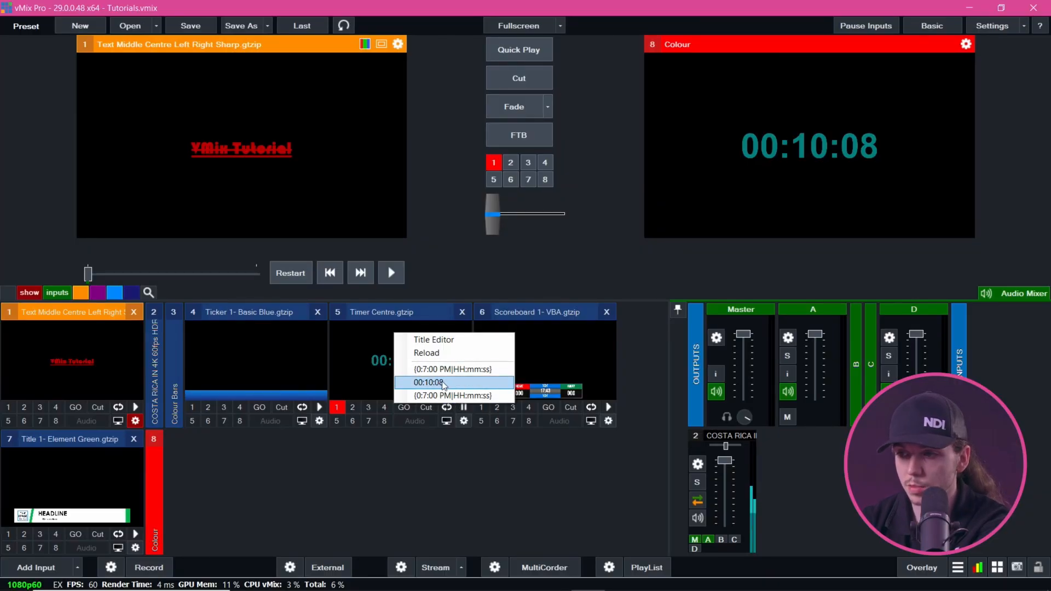
click(531, 376)
right_click(531, 376)
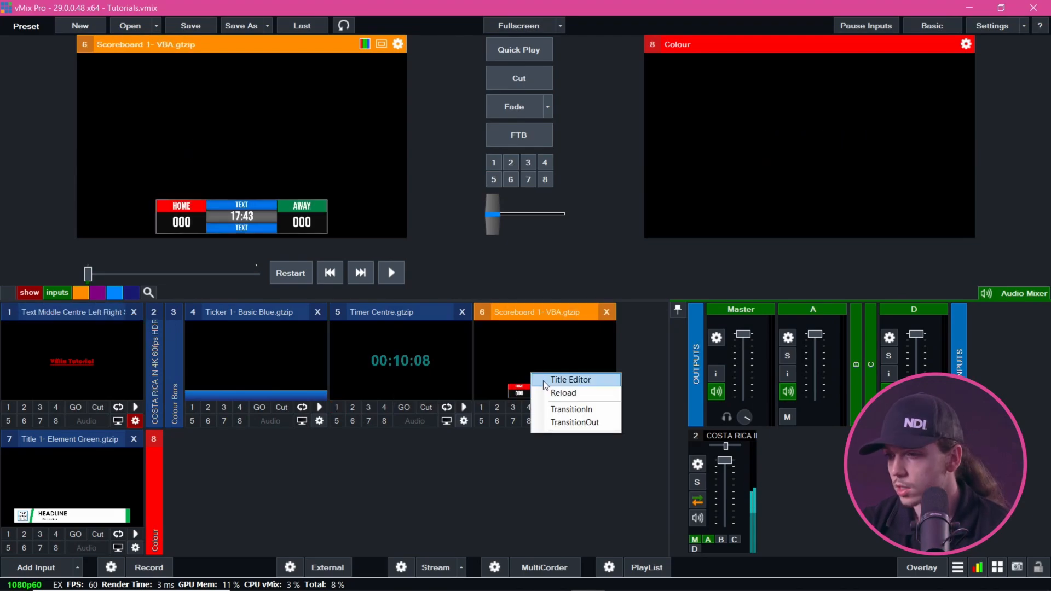
click(584, 379)
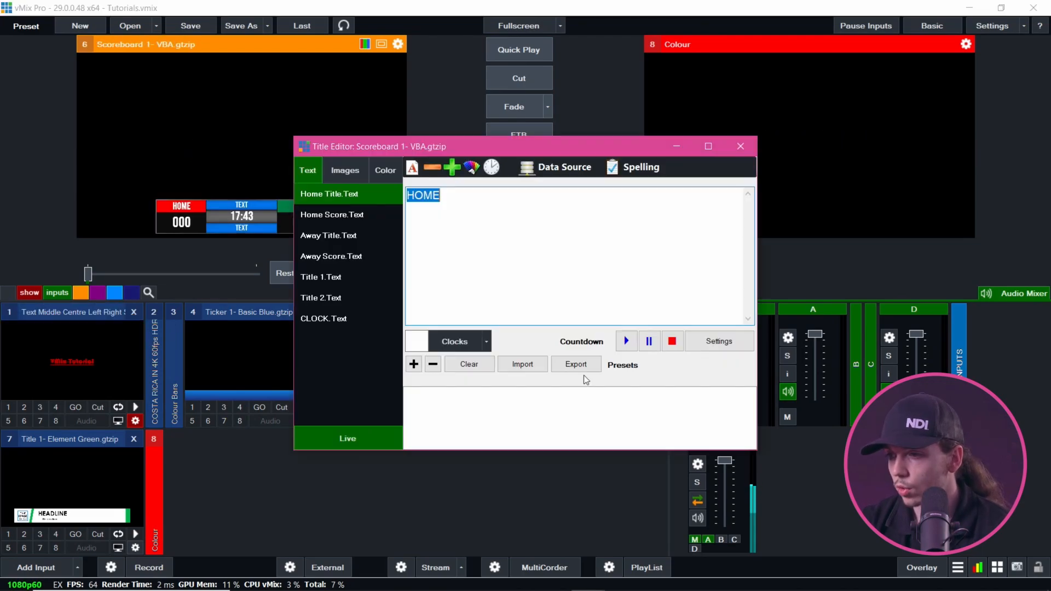
click(337, 172)
click(308, 172)
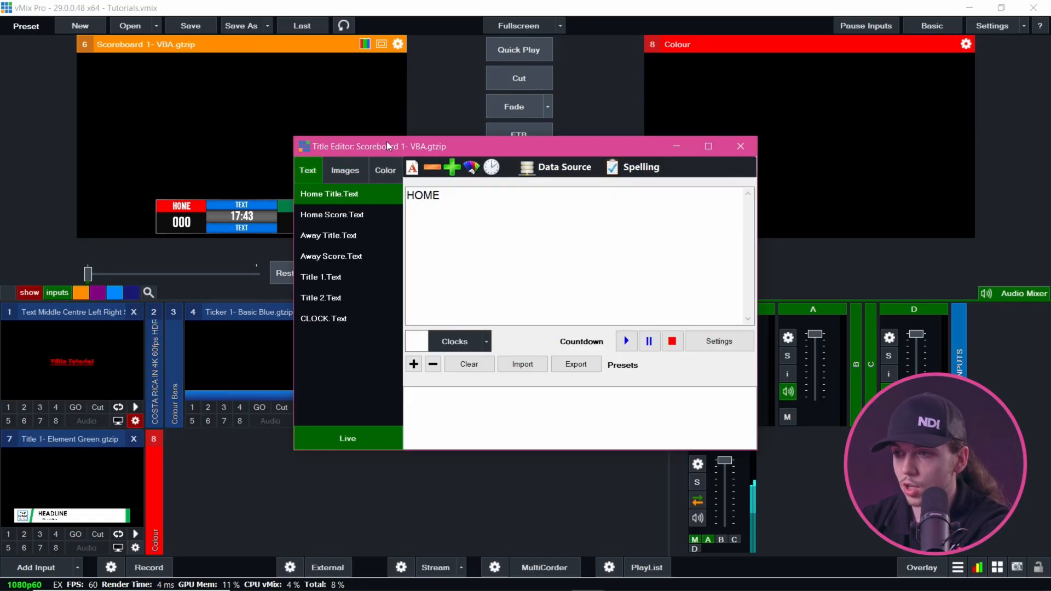
drag(387, 142, 484, 153)
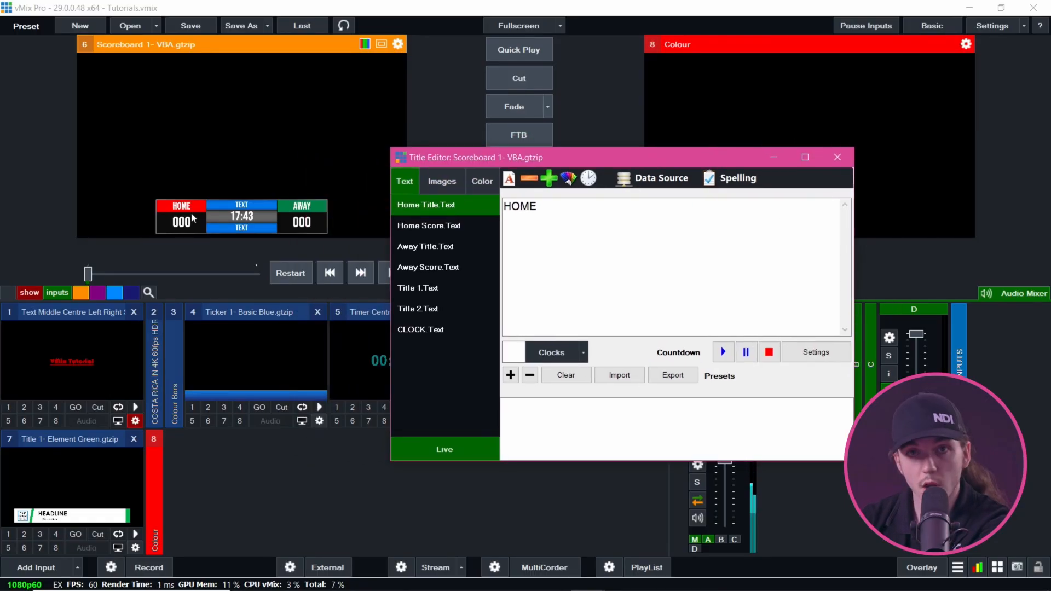
Examine how the scoreboard's home, away, title and clock text fields match the elements in the preview
click(193, 219)
click(303, 211)
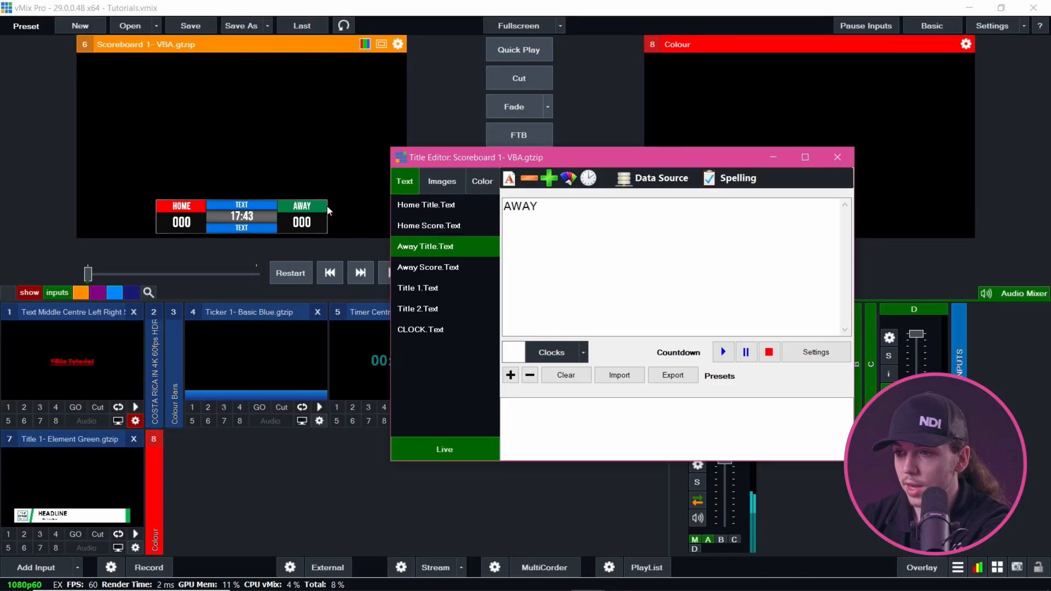
click(418, 268)
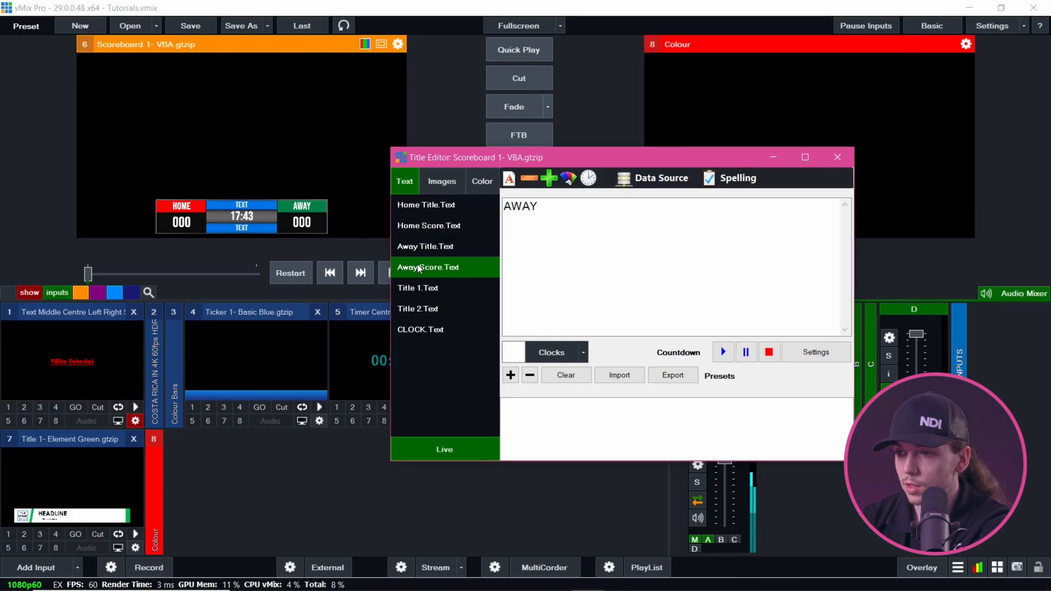
click(441, 288)
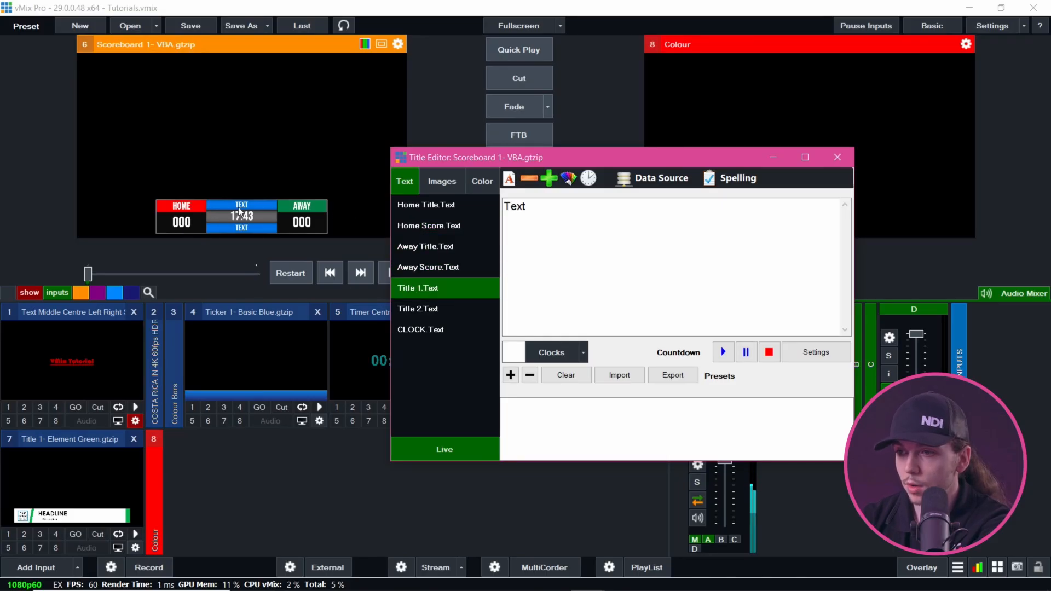
click(233, 229)
click(418, 332)
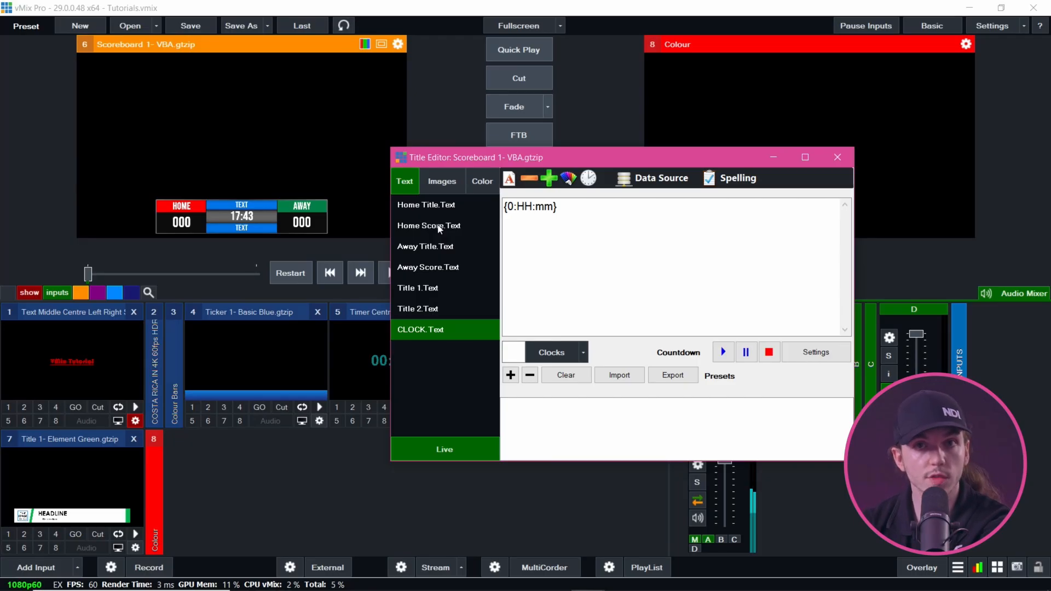
click(437, 207)
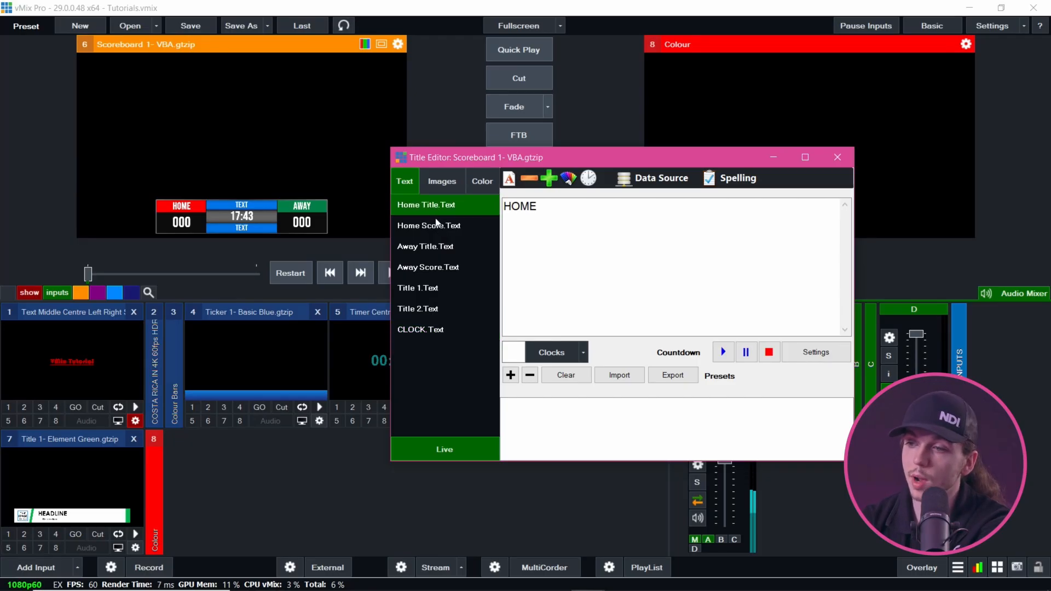
click(437, 230)
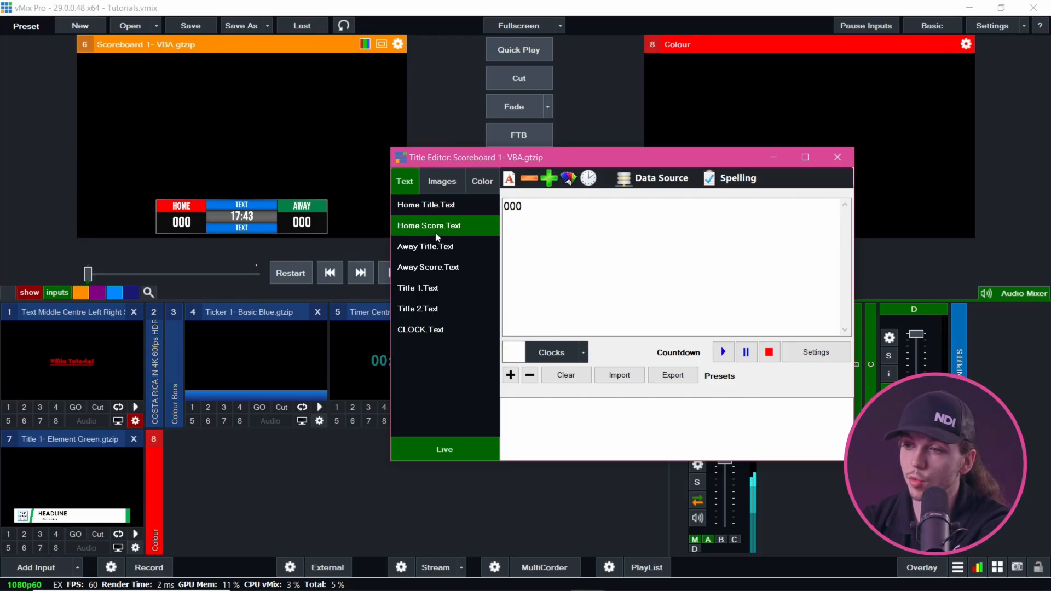
Set the scoreboard's home title to 01 and the home score to 220
click(445, 206)
key(ctrl+a)
text(01)
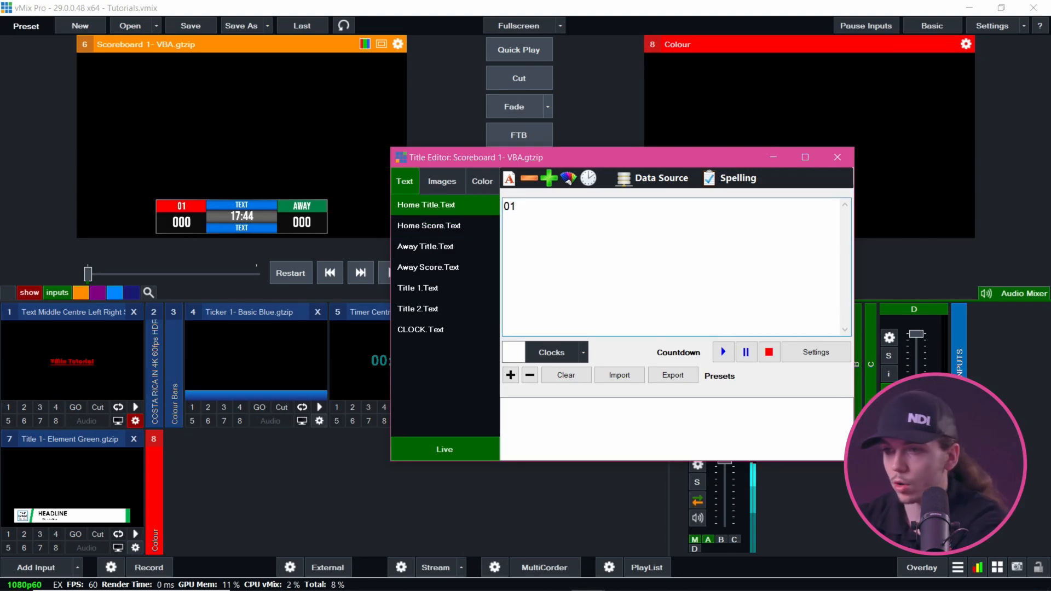
click(451, 232)
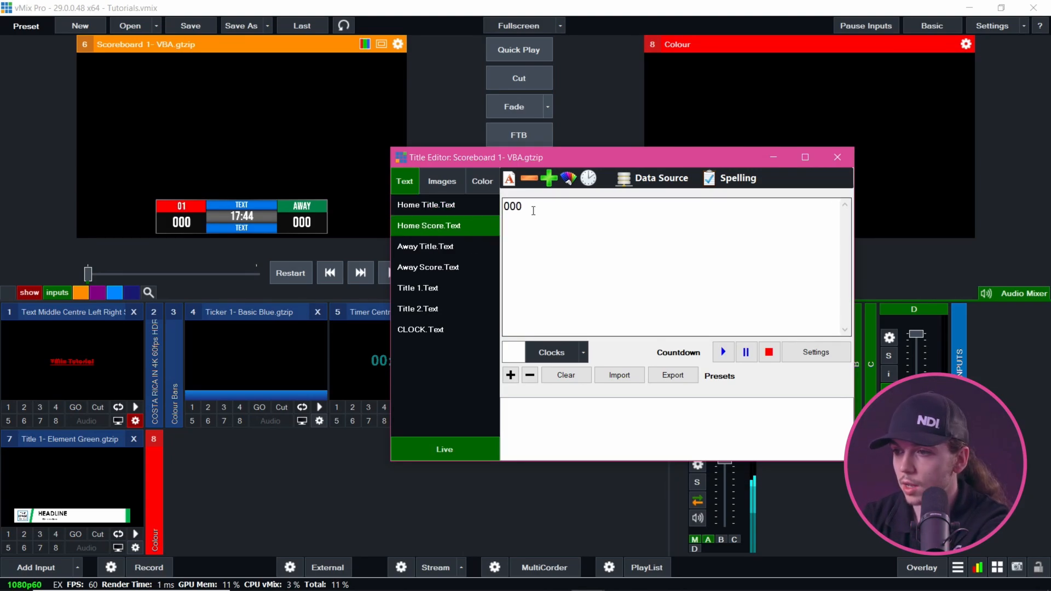
drag(530, 206, 497, 211)
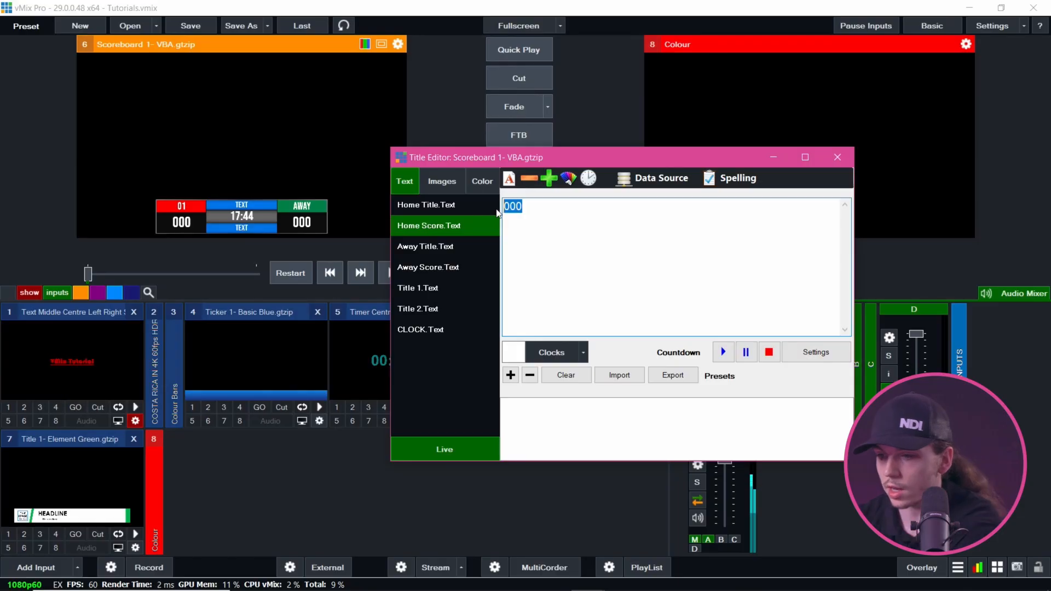
text(220)
Set the scoreboard's away title to 02 and the away score to 977
click(443, 246)
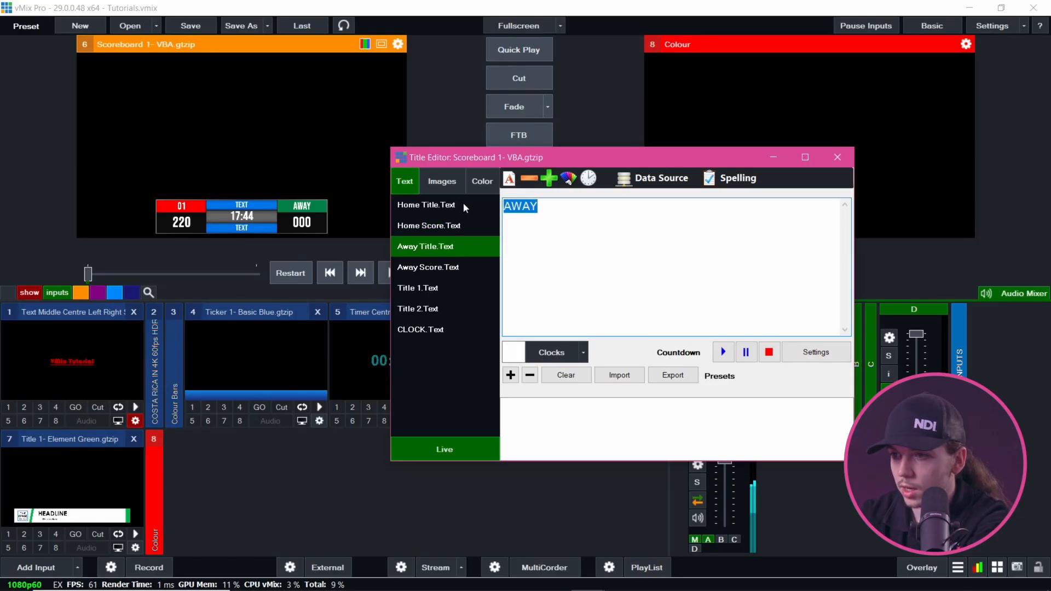
text(02)
click(448, 268)
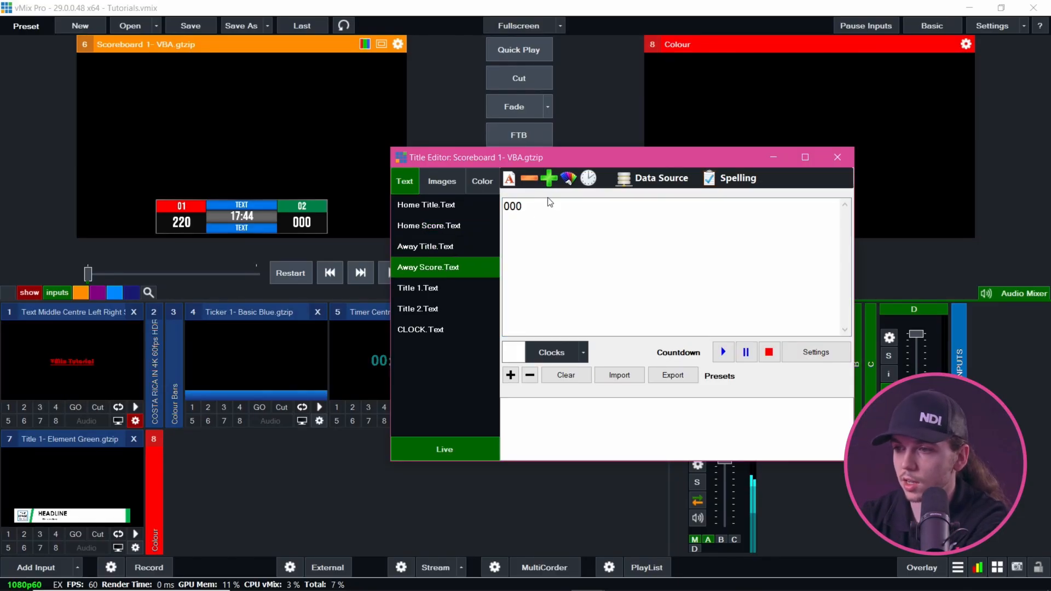
drag(544, 202, 441, 204)
text(977)
Replace the scoreboard's clock text with the countdown-to-time format {0:3:00 PM|HH:mm:ss}
click(421, 330)
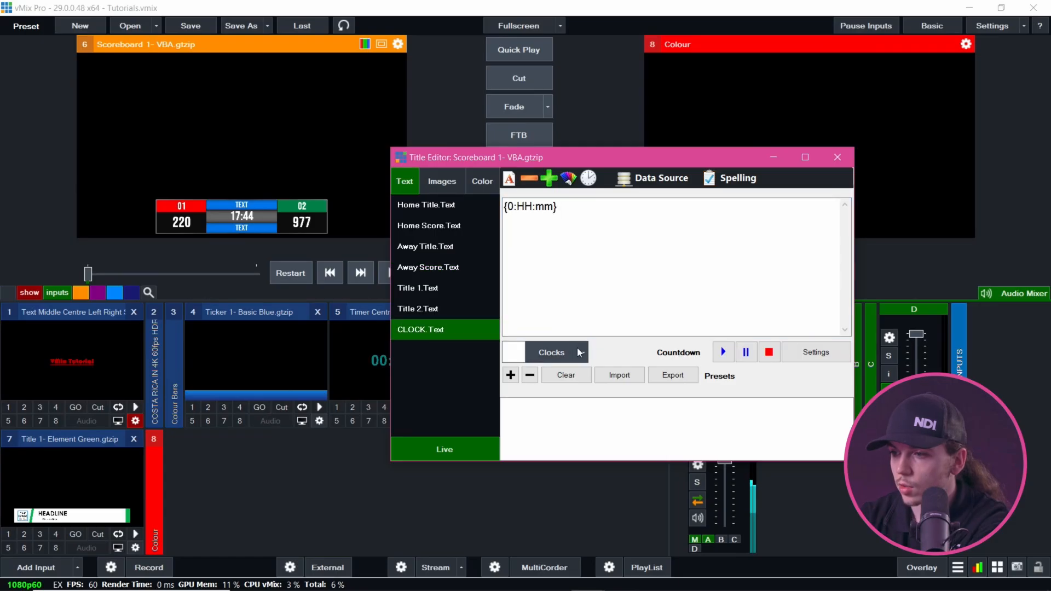
click(584, 352)
click(606, 436)
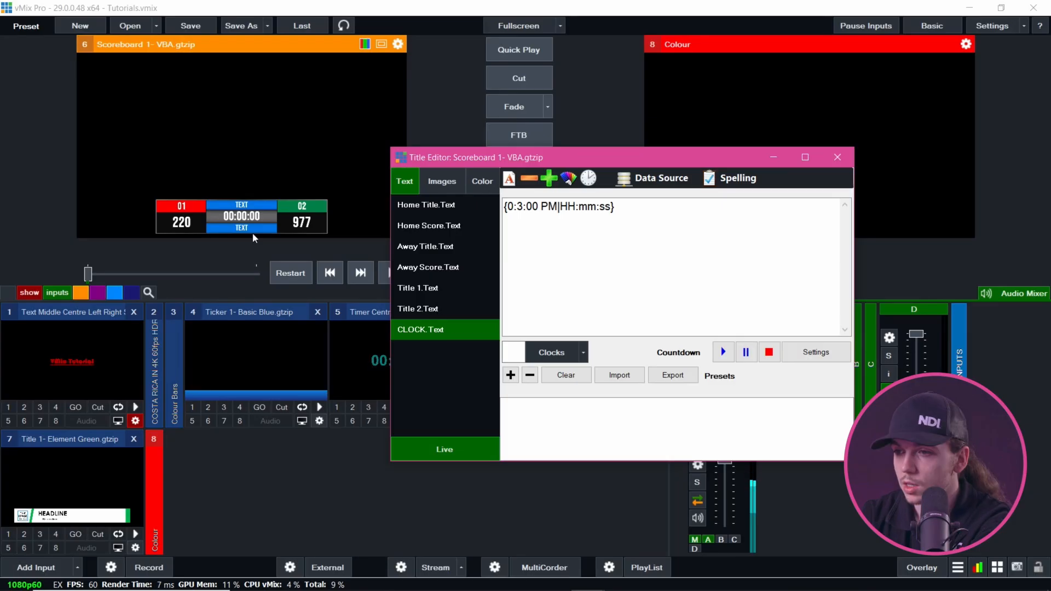
Examine the scoreboard's Home Rect and Away Rect image sources against the coloured team blocks in the preview
click(446, 182)
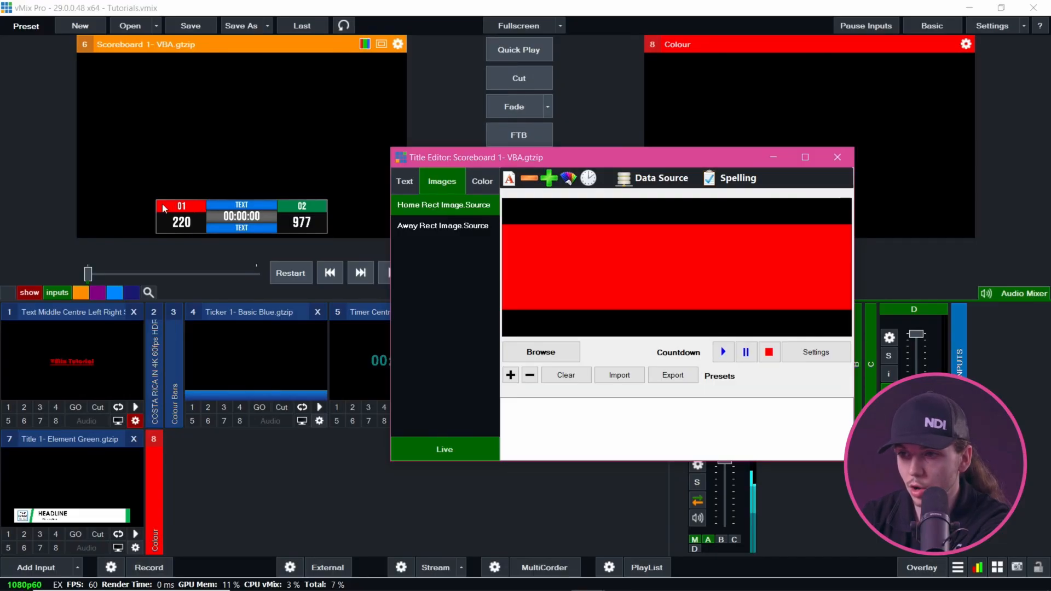
click(428, 228)
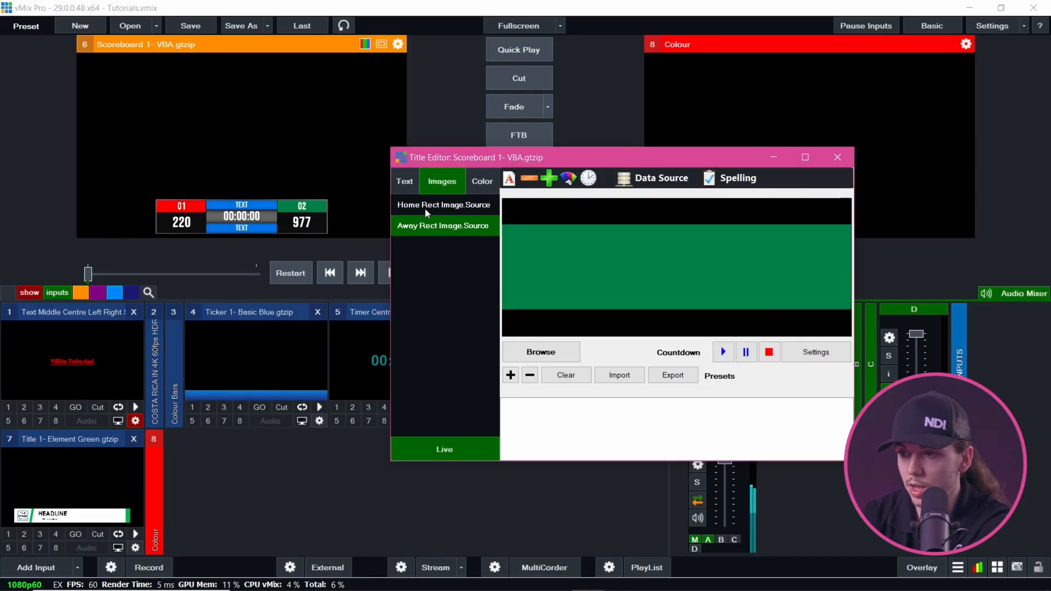
click(424, 205)
click(426, 229)
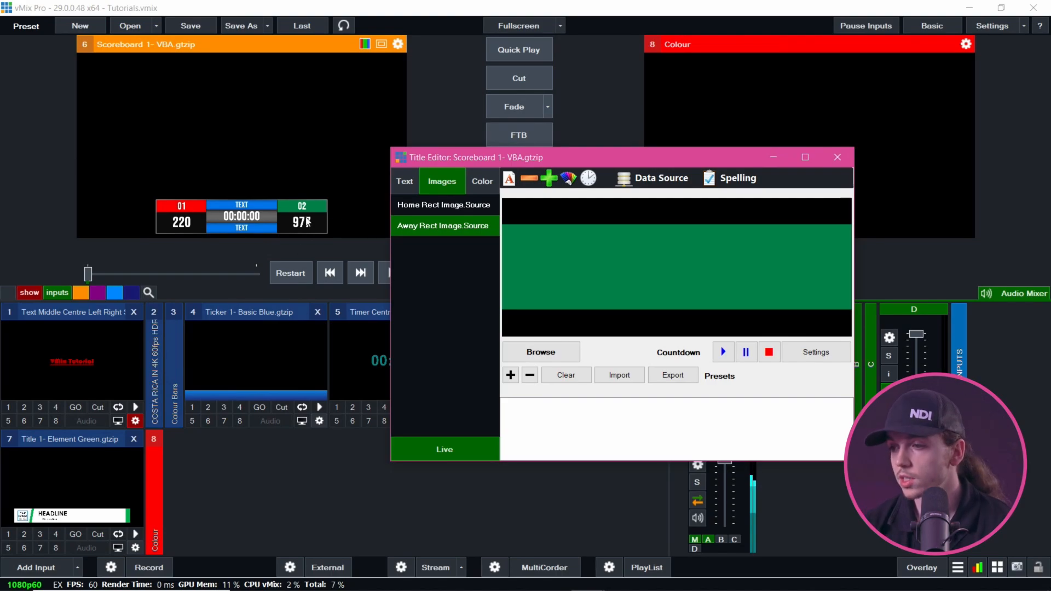
click(439, 206)
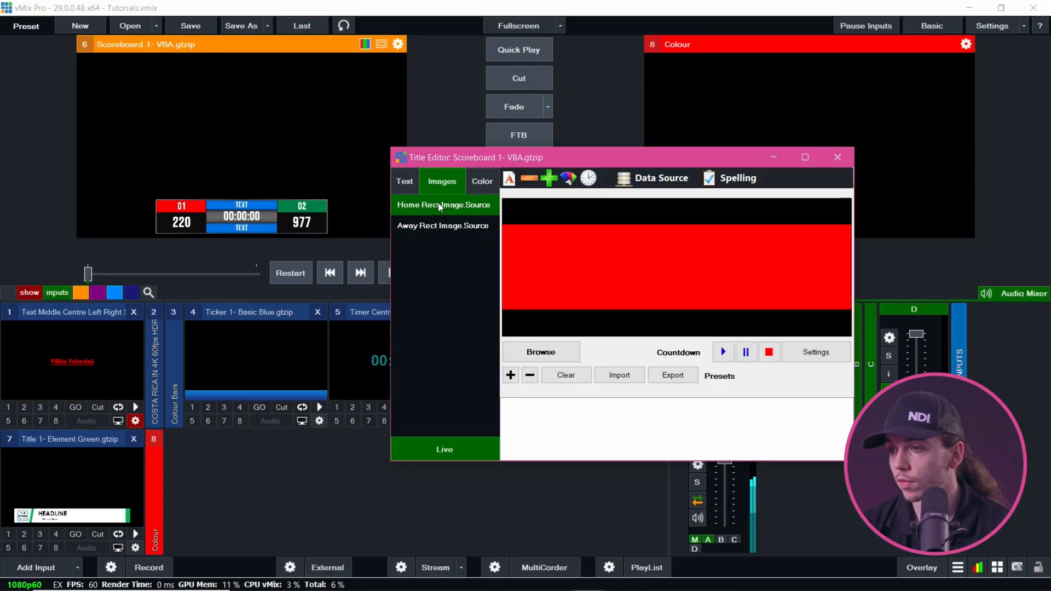
Review the font size options and the home and away text fields of the scoreboard
click(405, 181)
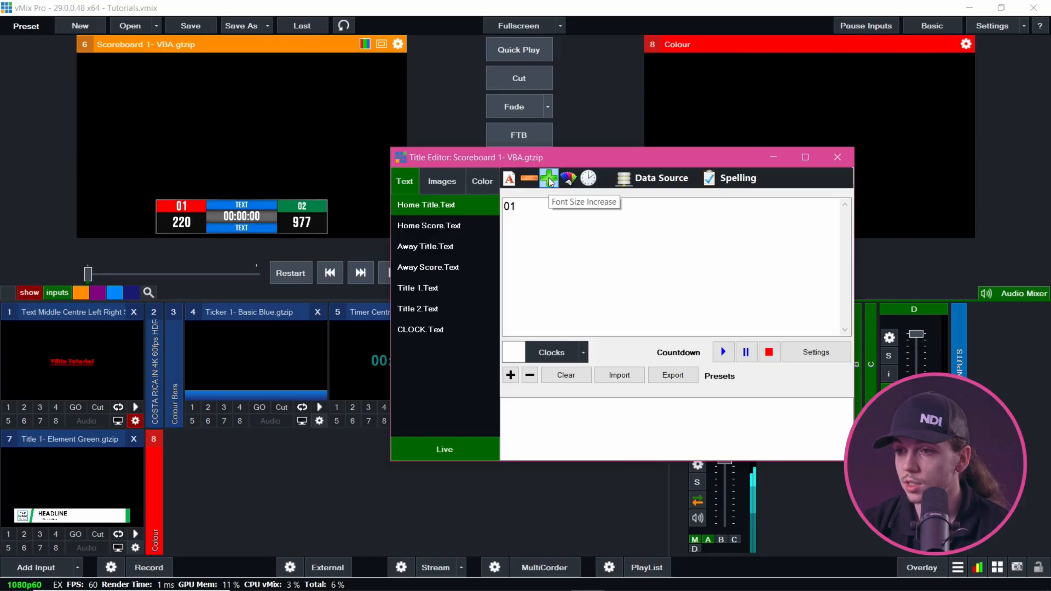
click(525, 181)
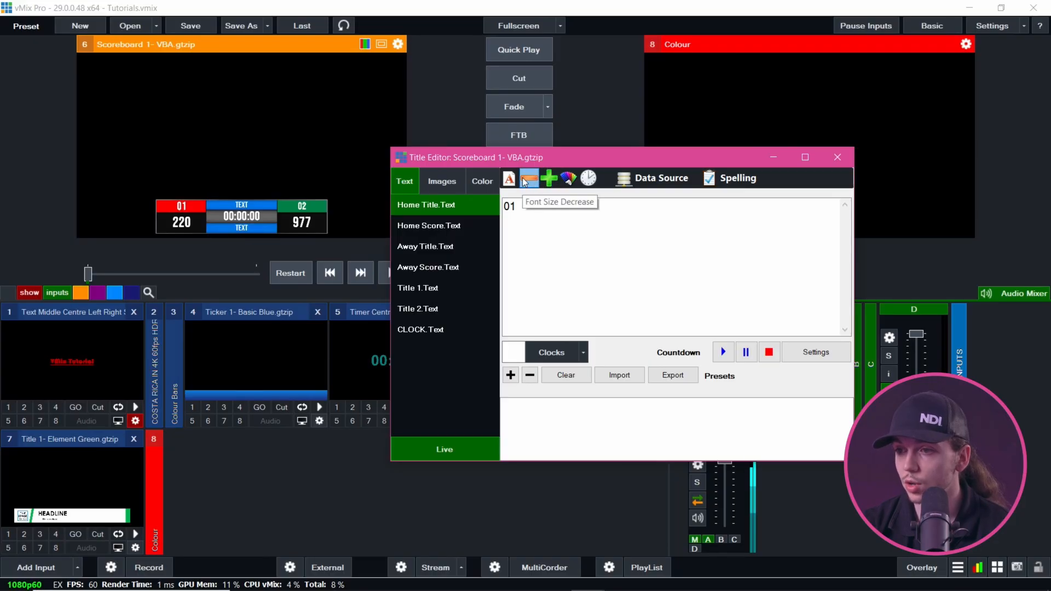
click(471, 222)
click(468, 249)
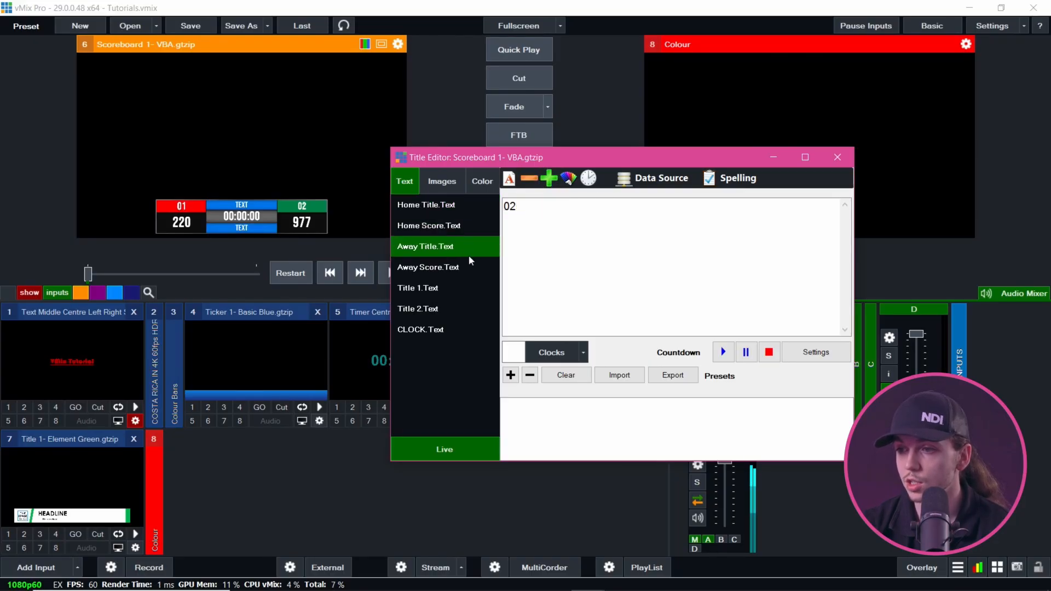
click(468, 266)
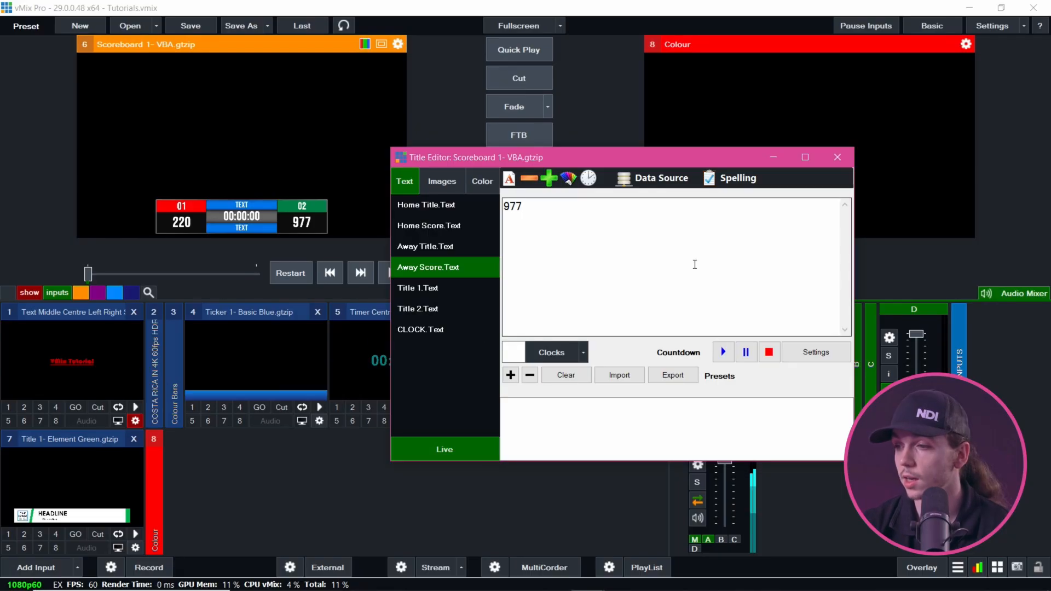
Store the current scoreboard as a preset, set the away score to 900 and store a second preset
click(511, 375)
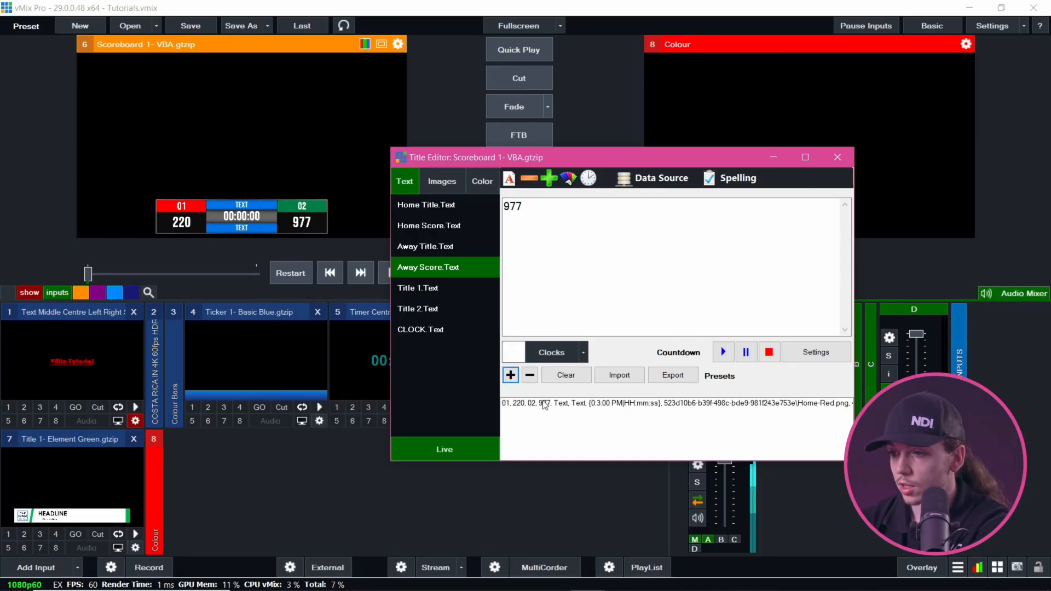
drag(530, 206, 485, 208)
text(900)
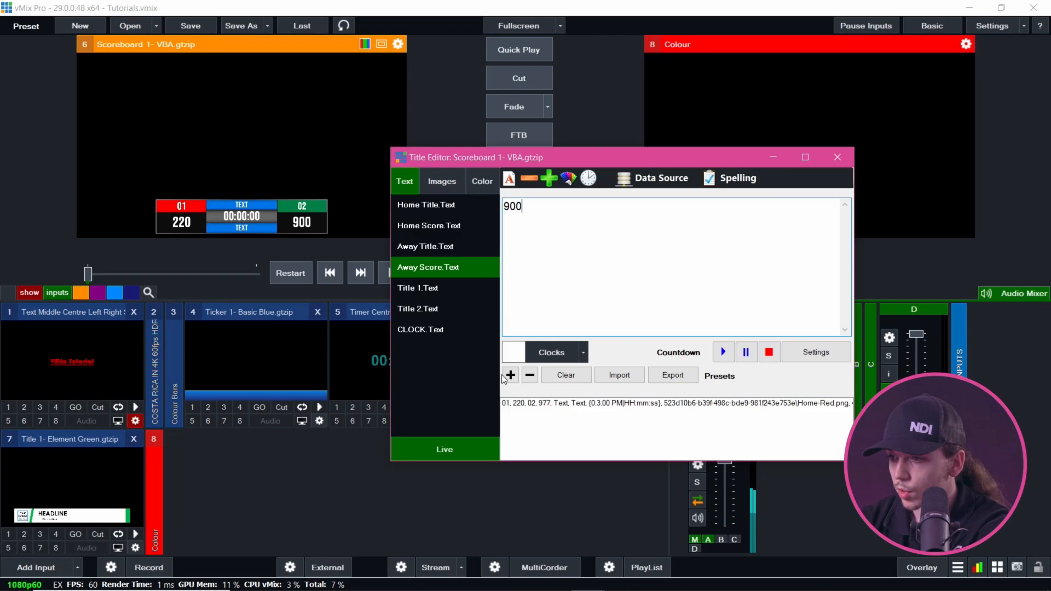
click(507, 375)
Switch the scoreboard between its stored 977 and 900 presets, finishing on the 977 preset
right_click(531, 376)
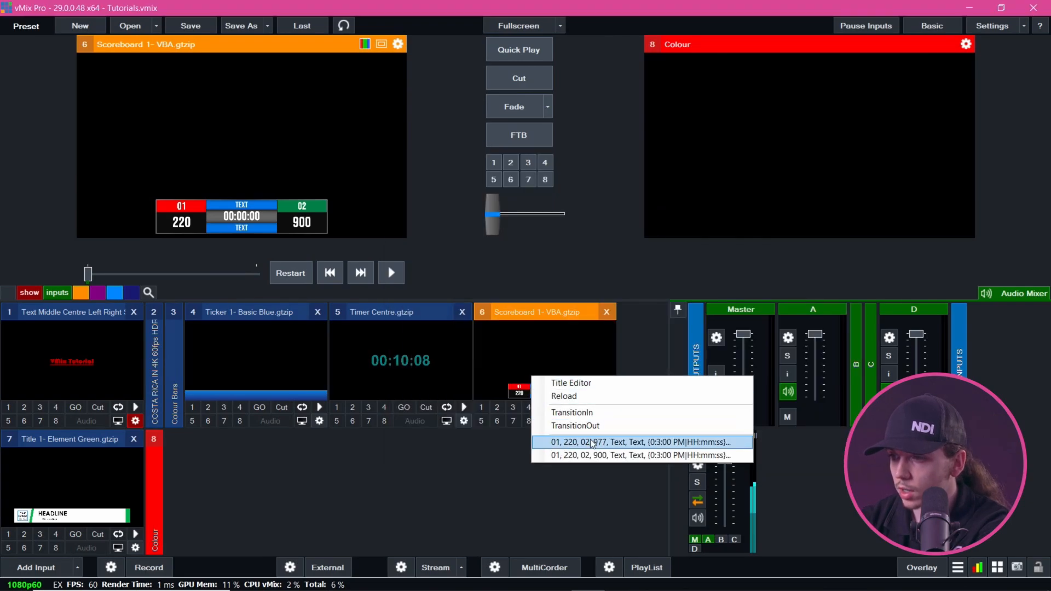
click(591, 443)
right_click(557, 395)
click(594, 477)
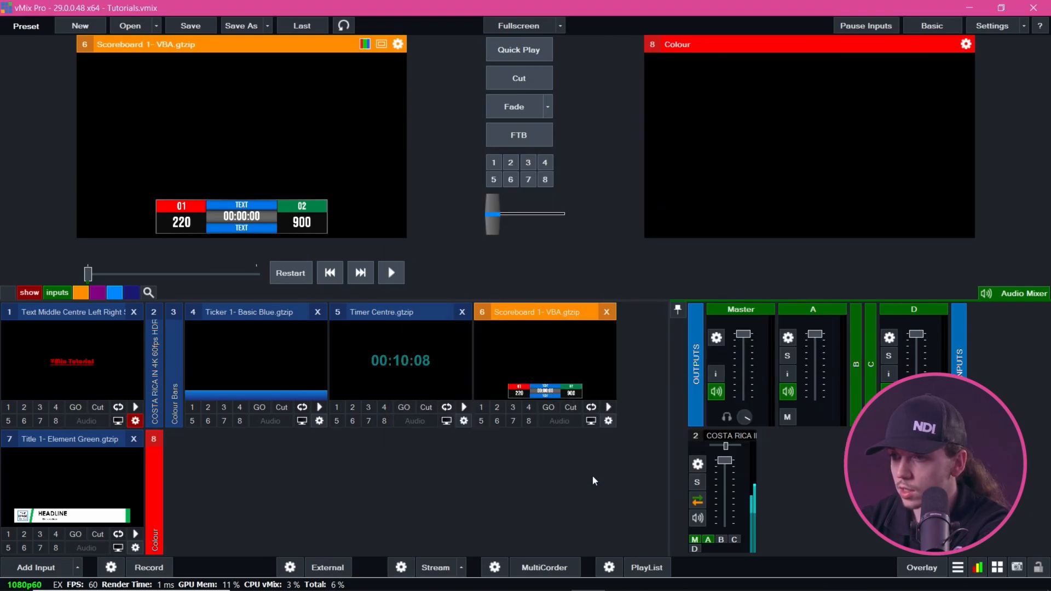
right_click(557, 387)
click(566, 454)
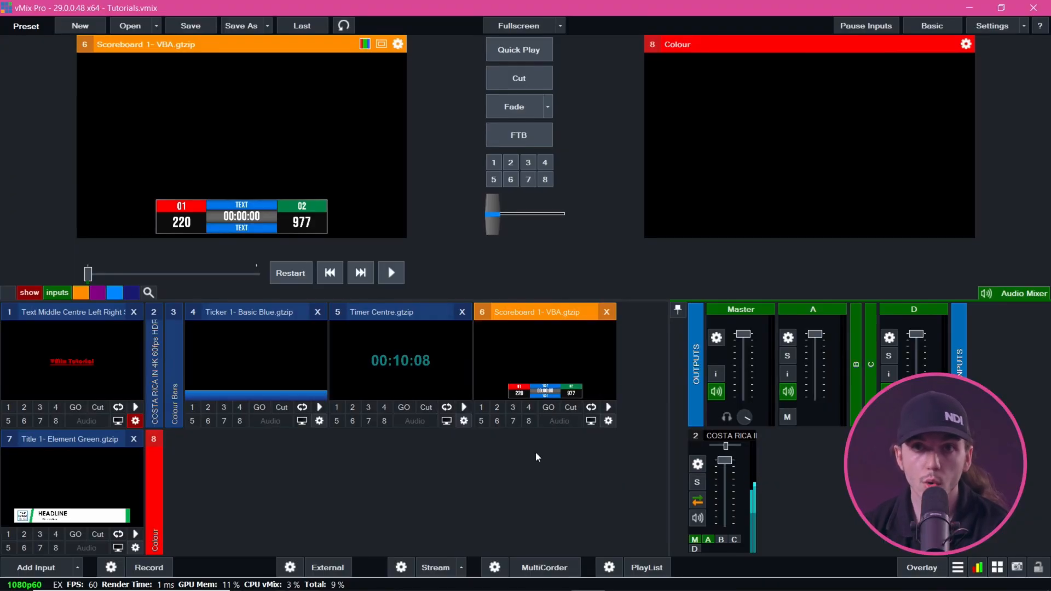
Play the scoreboard's TransitionIn and TransitionOut animations twice in the preview
right_click(537, 355)
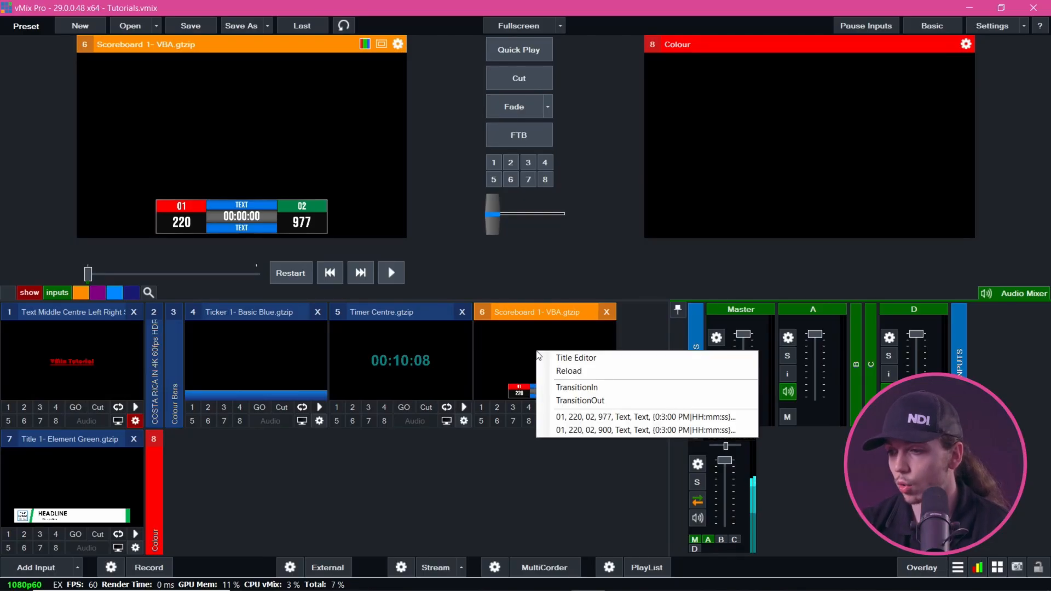
click(583, 390)
right_click(548, 347)
click(585, 396)
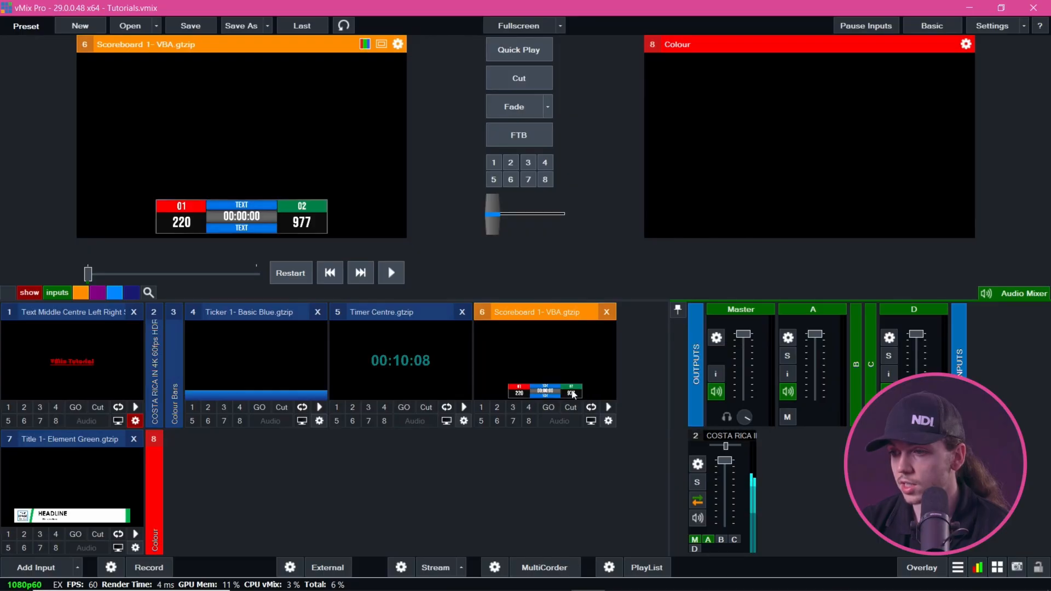
right_click(556, 383)
click(597, 418)
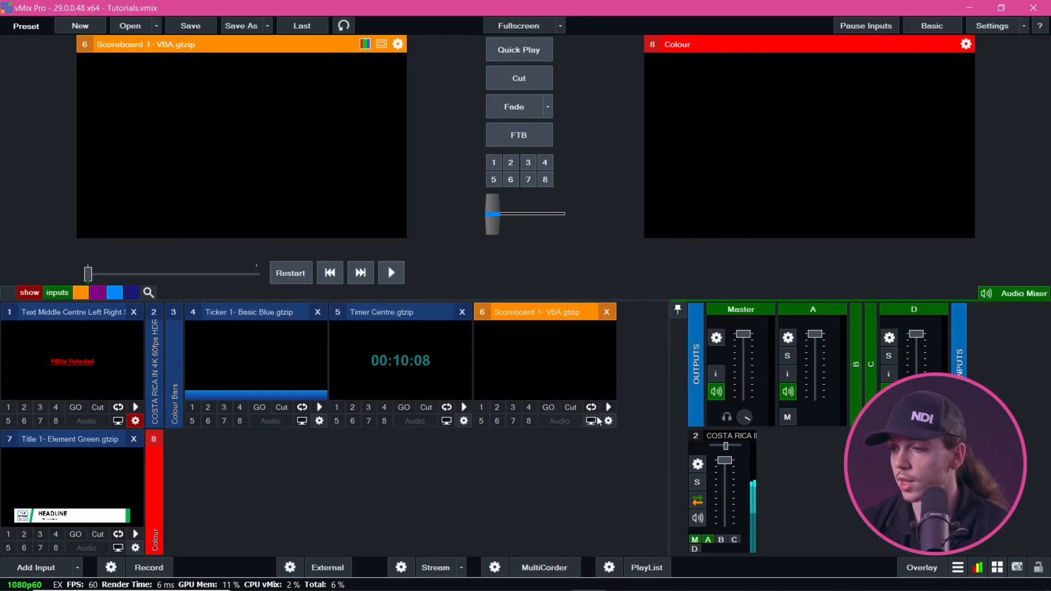
right_click(515, 355)
click(547, 405)
Cut the scoreboard to the output, play its transitions out and back in, and cut back to the Colour input
click(511, 74)
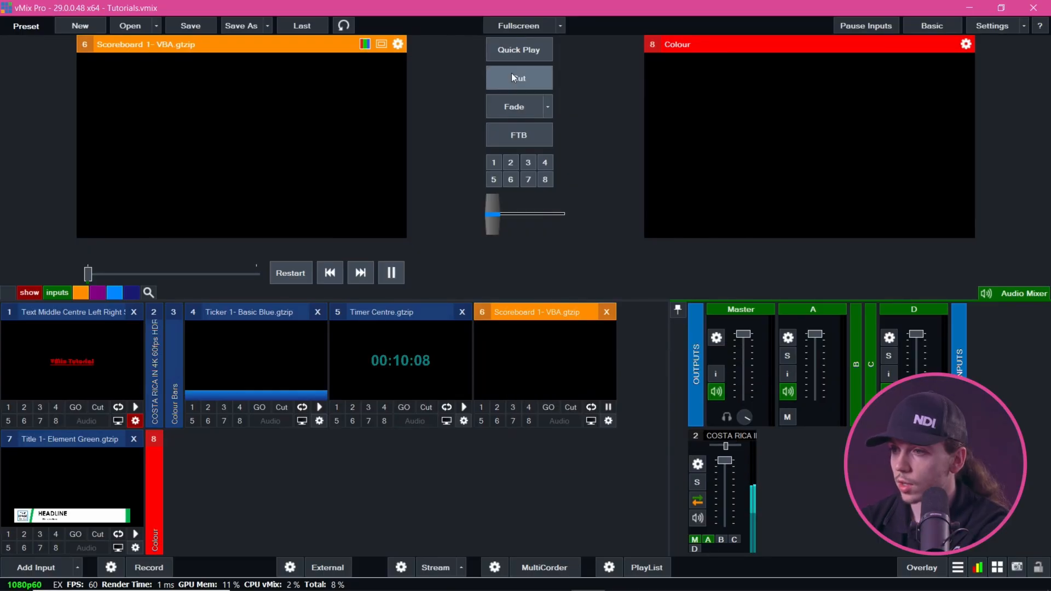
click(512, 74)
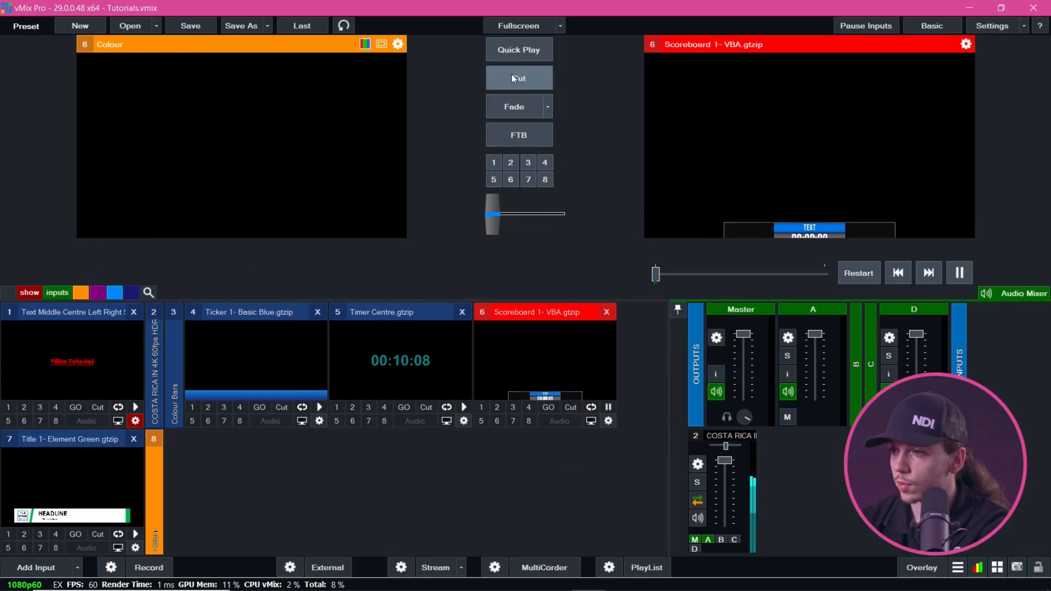
right_click(563, 360)
click(604, 410)
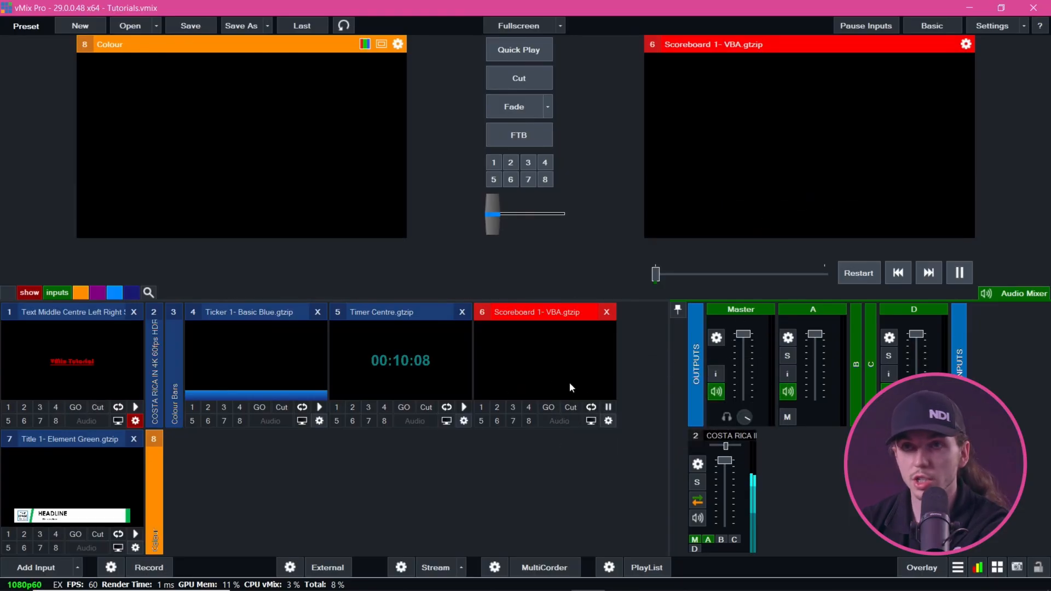
right_click(531, 369)
click(579, 419)
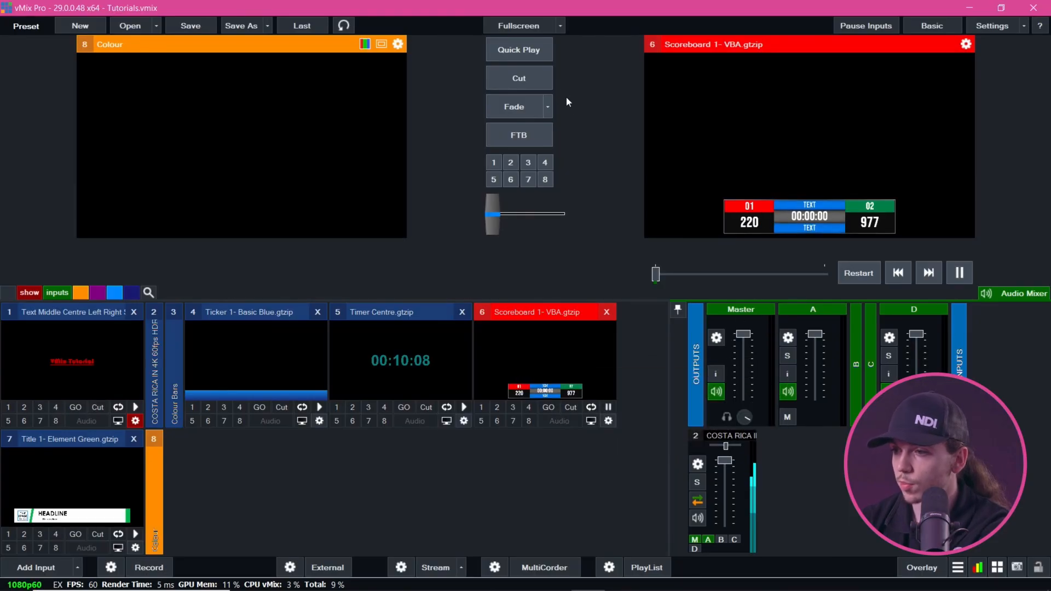
click(535, 78)
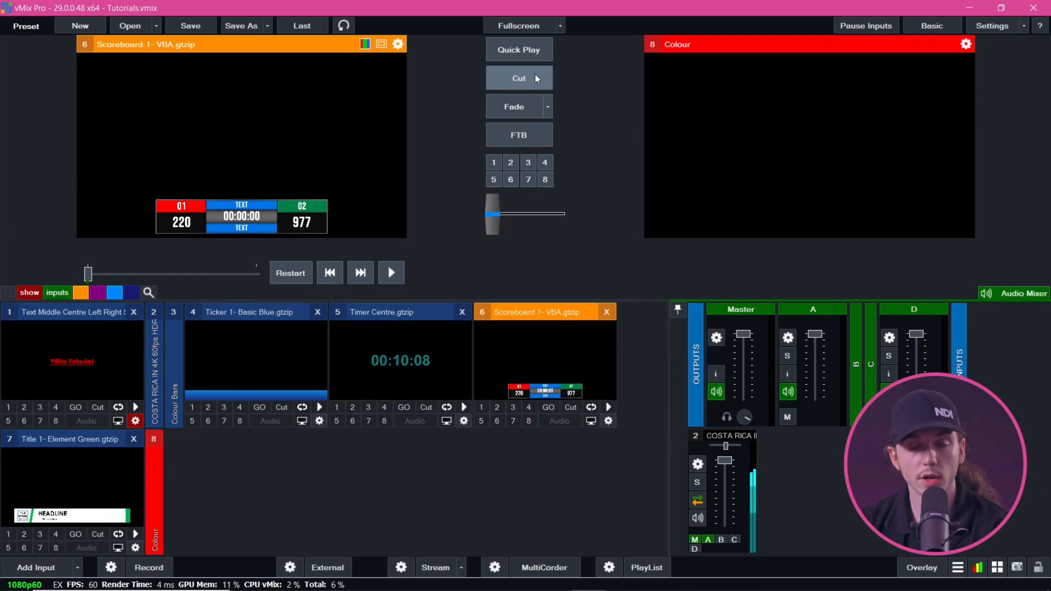
Review the scoreboard's text fields and stored presets in the Title Editor, and close the editor
right_click(564, 357)
click(584, 363)
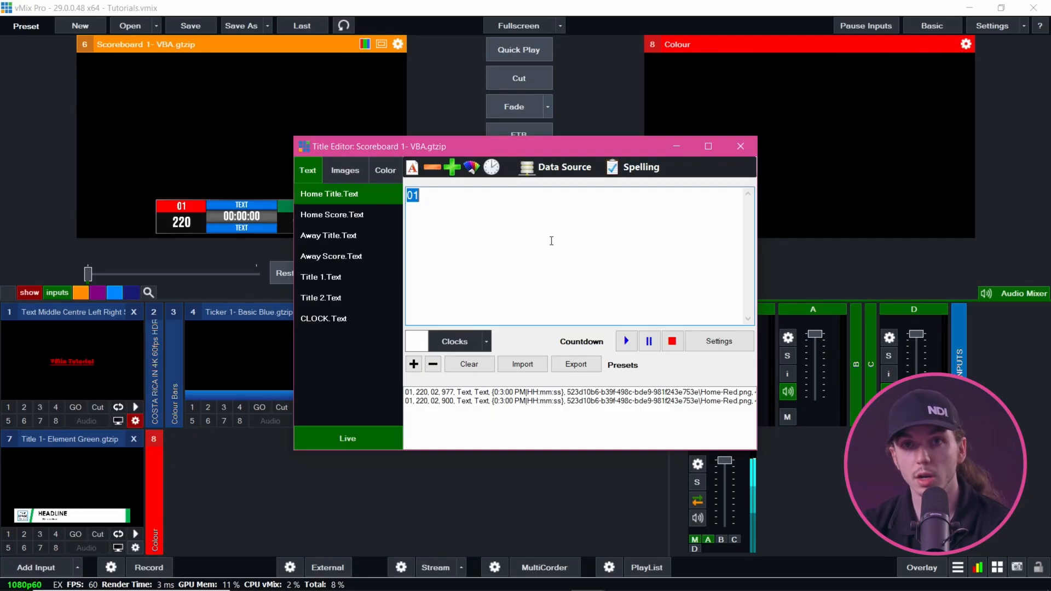
click(740, 146)
Load the Title 1- Element Green input into the preview and trigger its Page1 animation
click(82, 487)
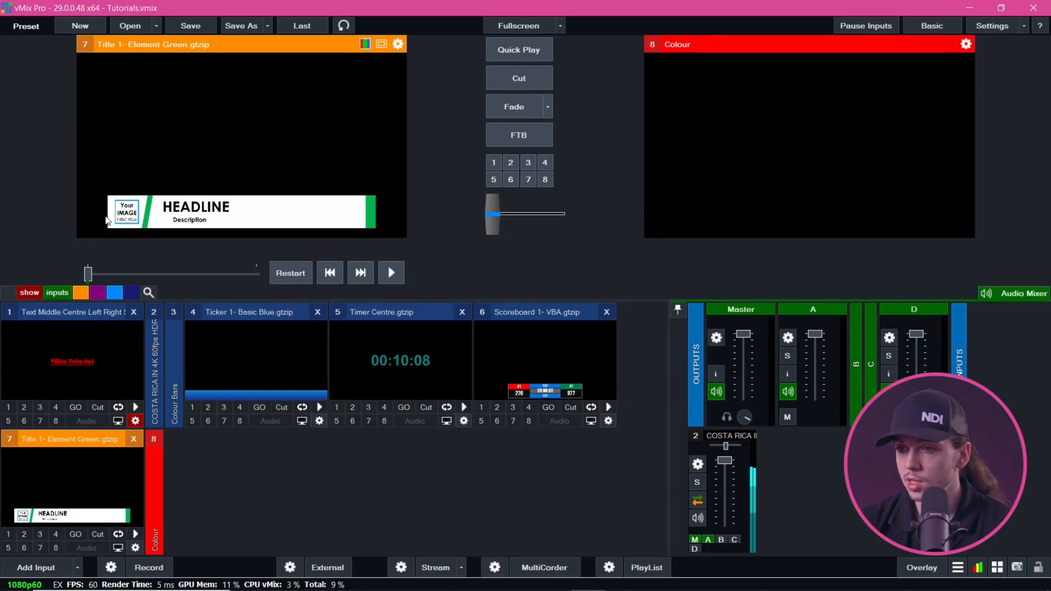
right_click(79, 462)
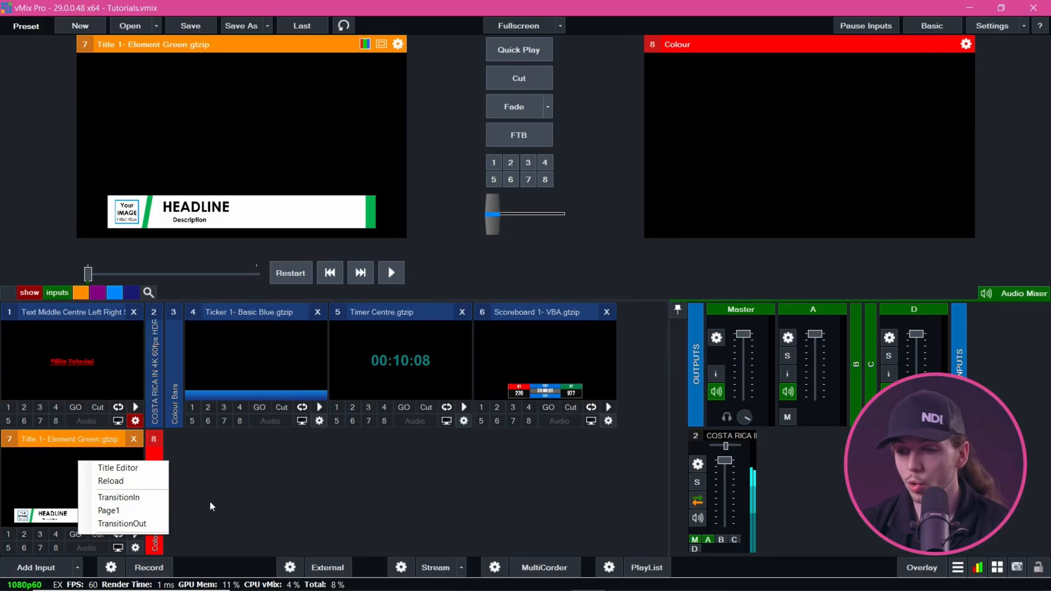
click(135, 510)
Examine the headline and description text fields of the Element Green title in the Title Editor
right_click(97, 498)
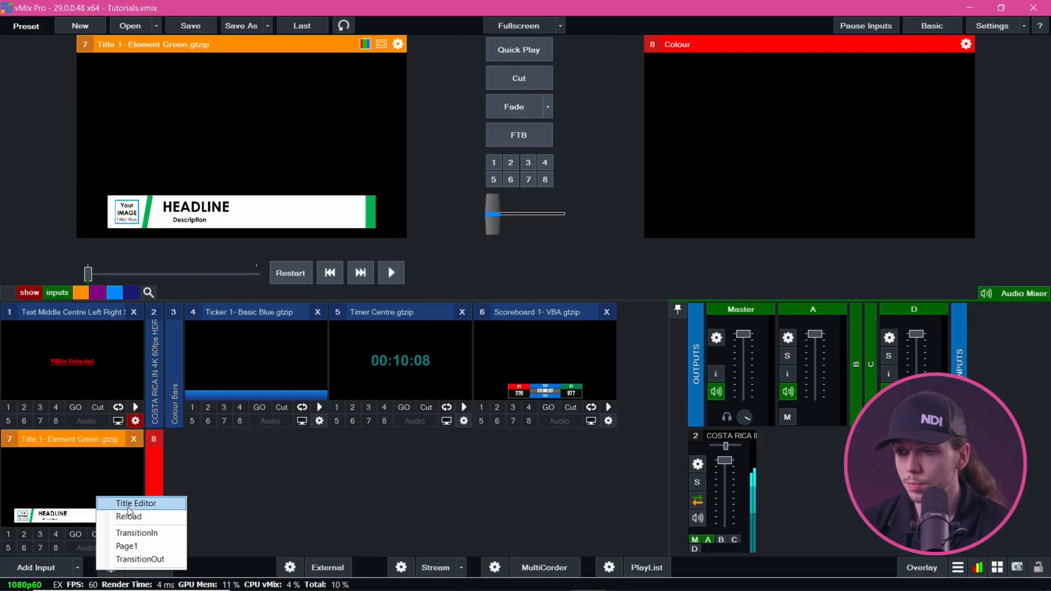
click(127, 503)
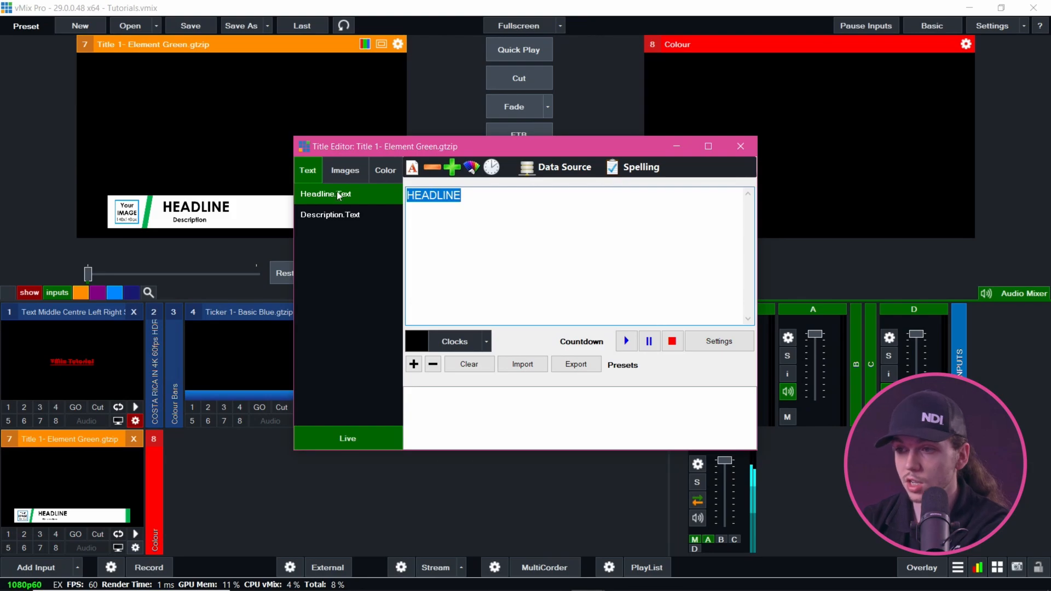
click(345, 215)
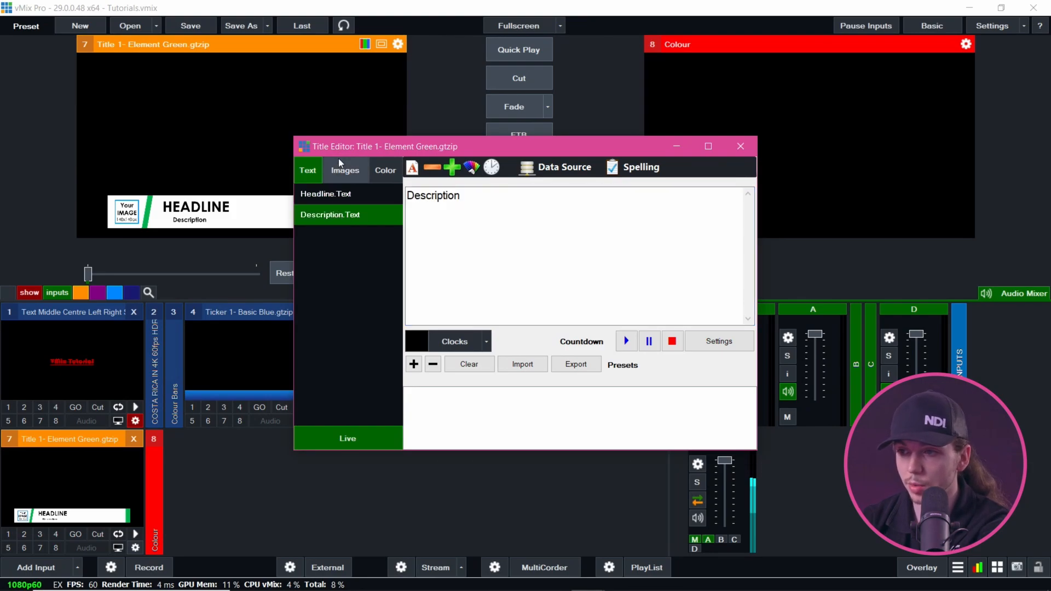
drag(339, 149, 373, 156)
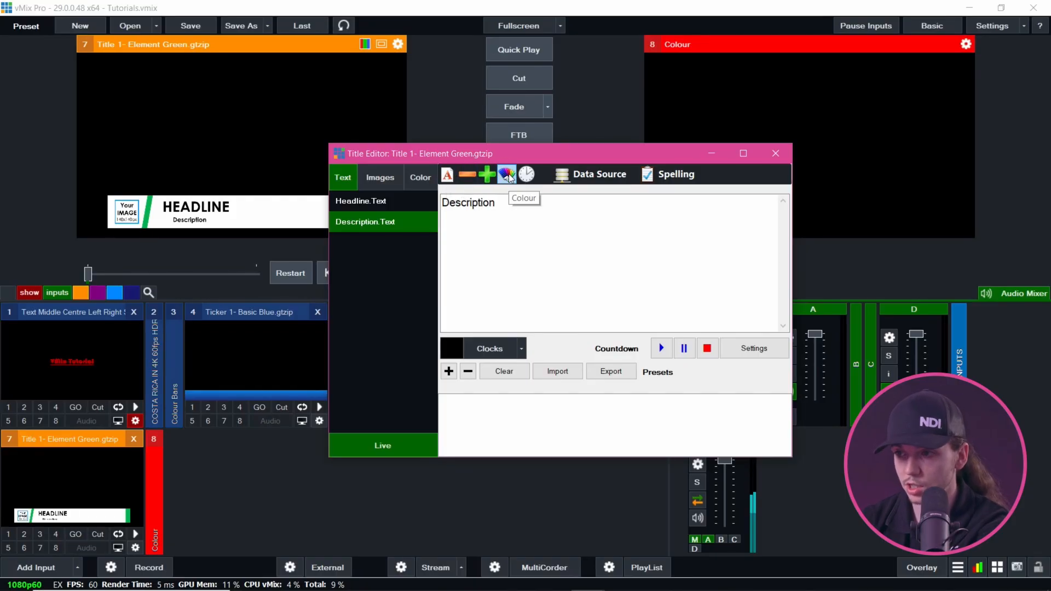
Examine the Element Green title's logo image source, image file browser and color options, and close the editor
click(380, 177)
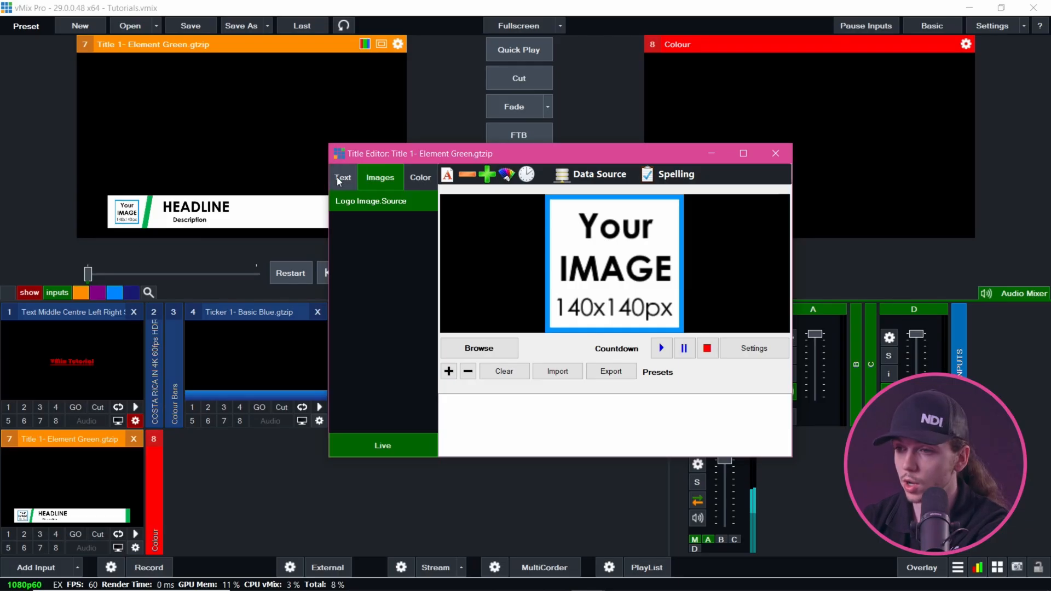
click(479, 348)
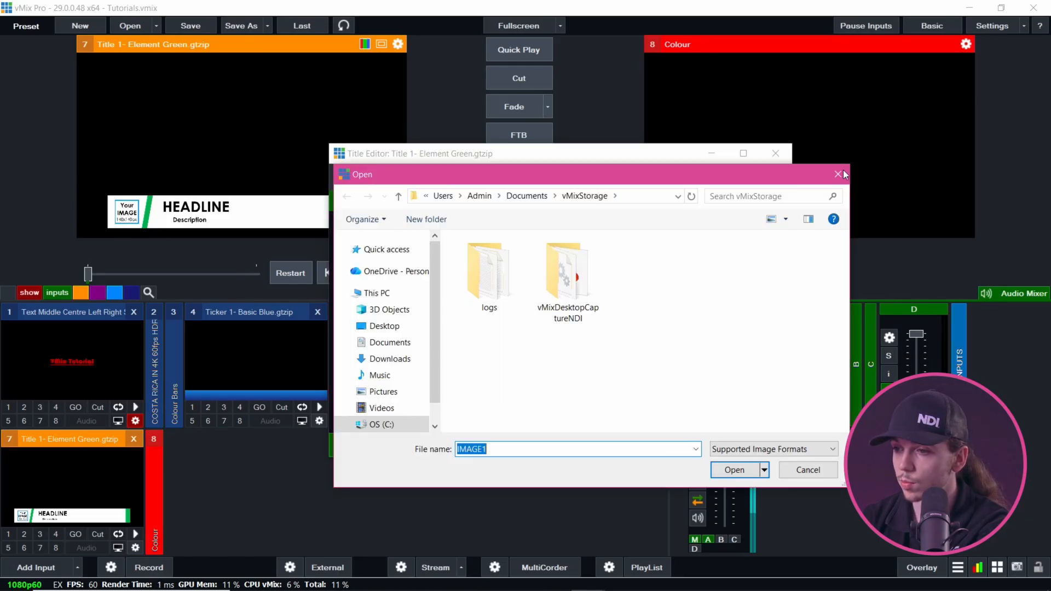
click(837, 174)
click(343, 177)
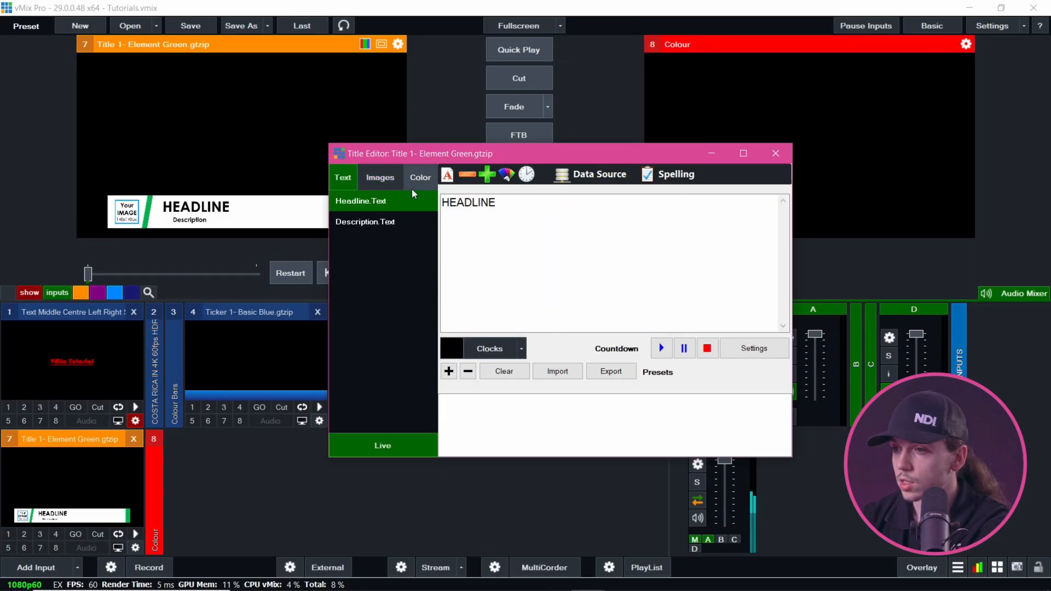
click(419, 177)
click(345, 178)
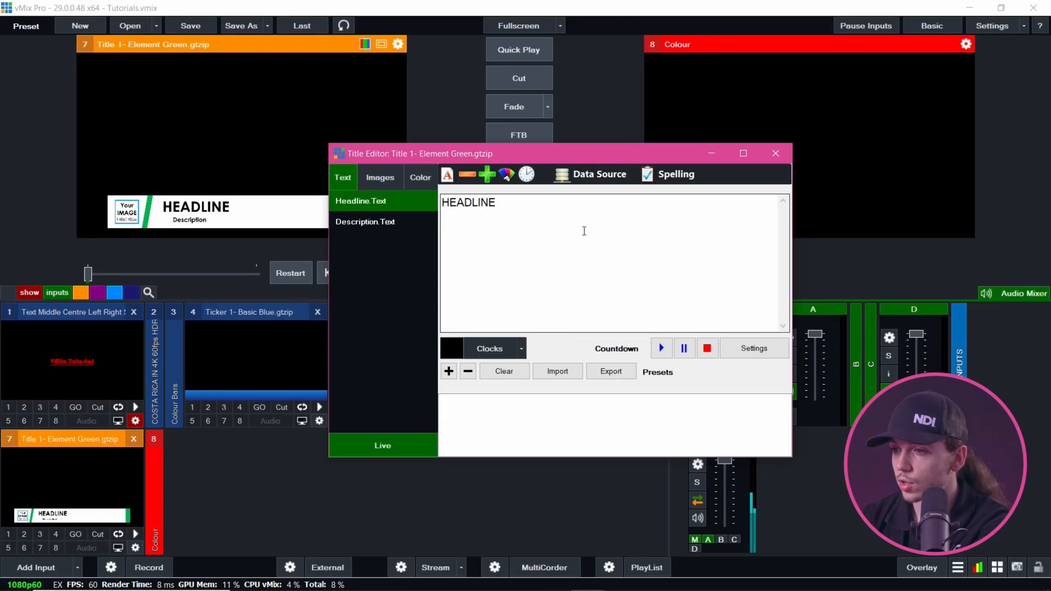
click(775, 153)
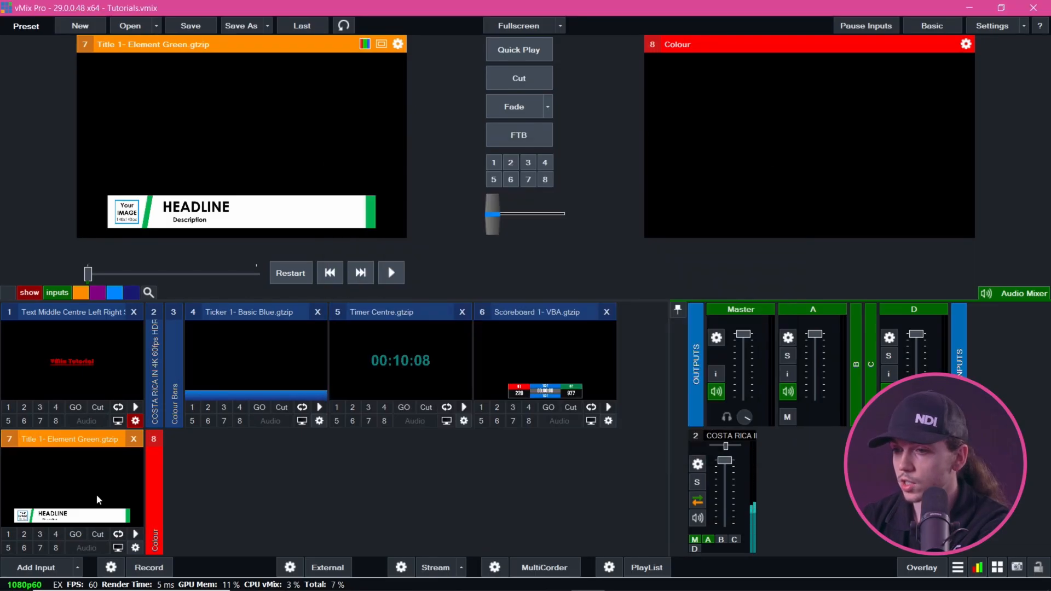
Show the Element Green title on the output through overlay 1 and take it off again
click(7, 535)
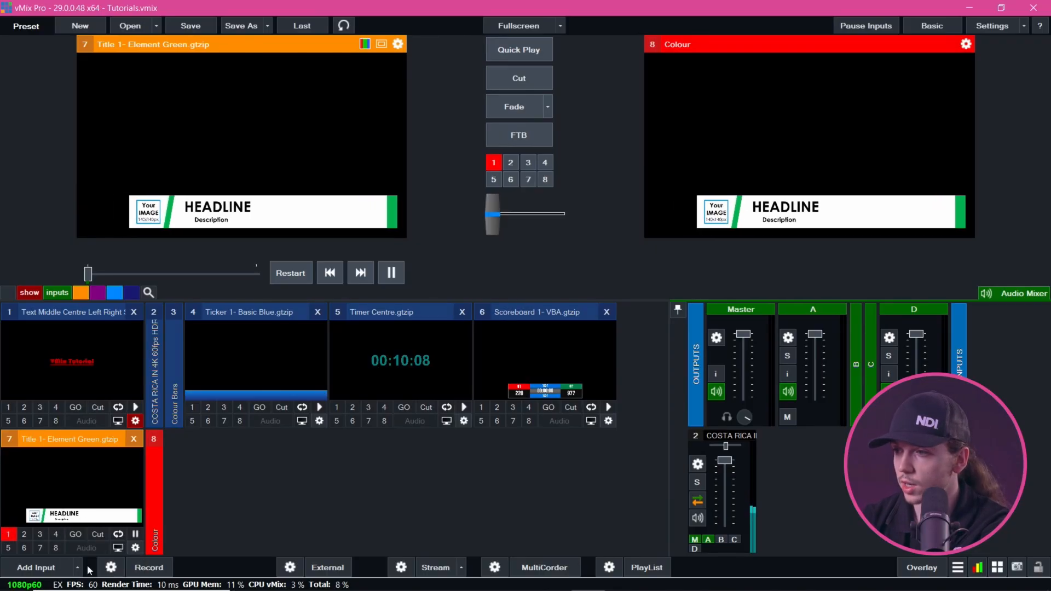
click(8, 534)
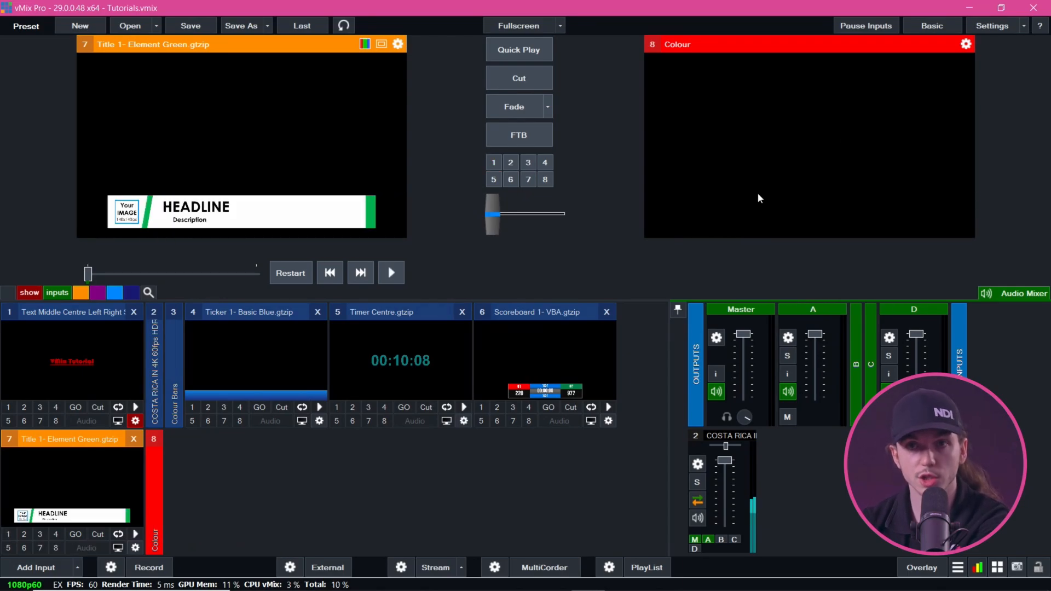
Show the Element Green title on the output through overlay 1
click(8, 537)
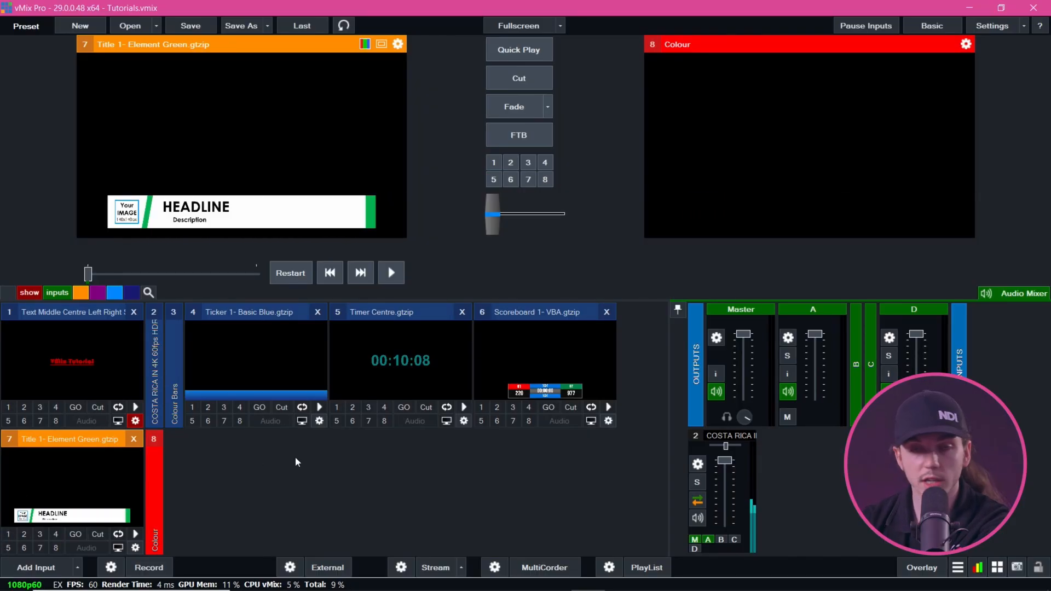
right_click(84, 489)
click(278, 499)
click(8, 535)
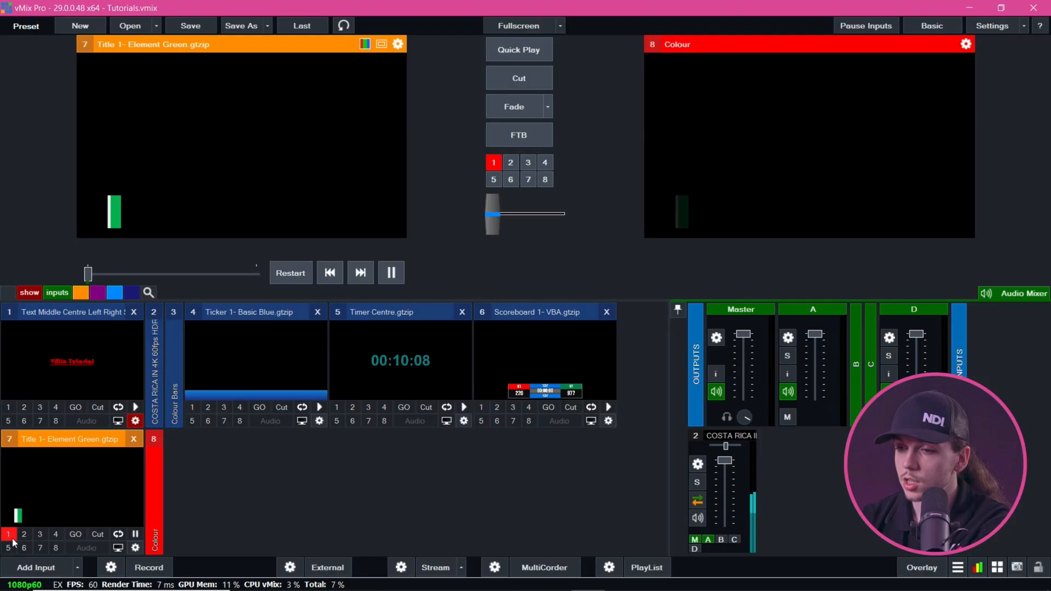
Trigger the Page1 animation of the Element Green title while it is on the output, and take it off overlay 1
right_click(51, 492)
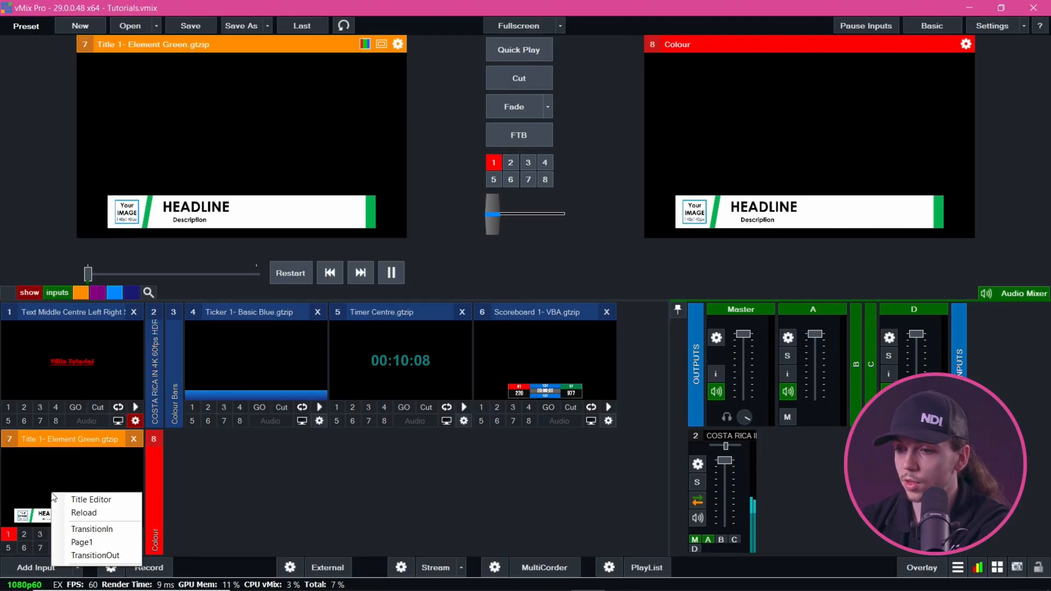
click(81, 542)
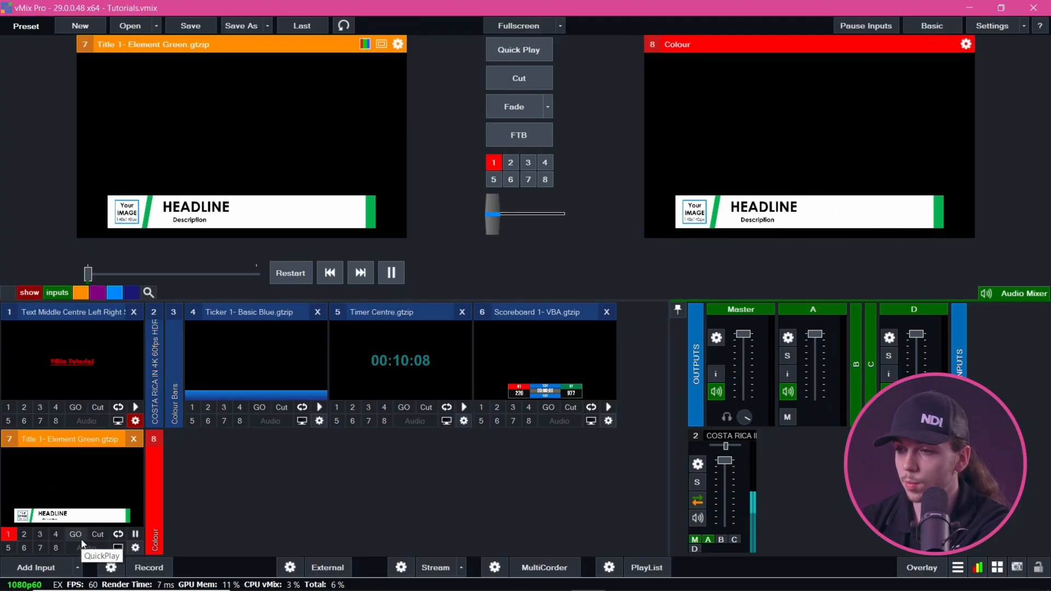
right_click(77, 484)
click(111, 533)
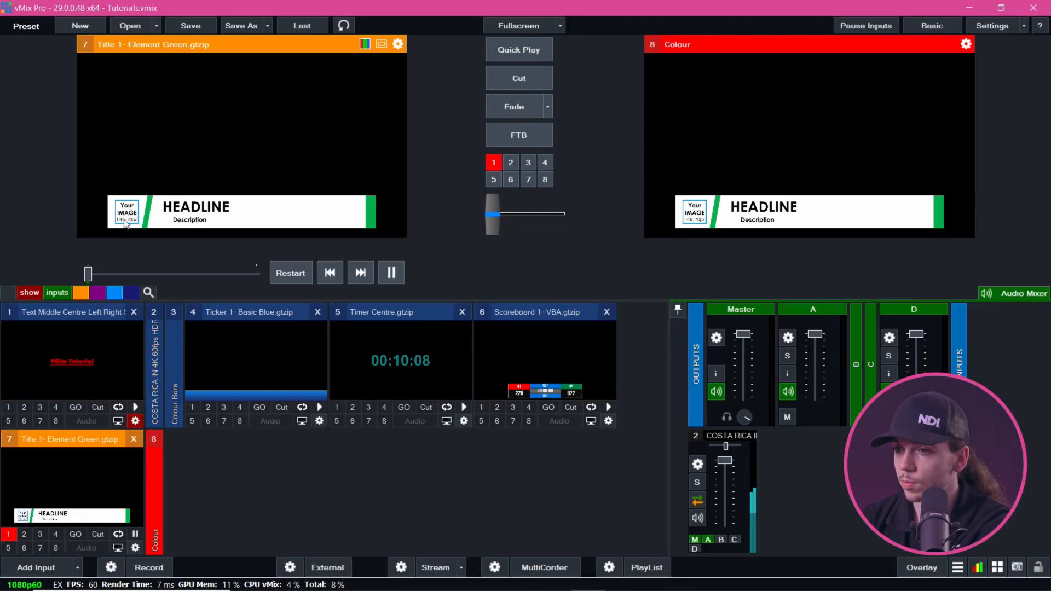
right_click(69, 494)
click(423, 462)
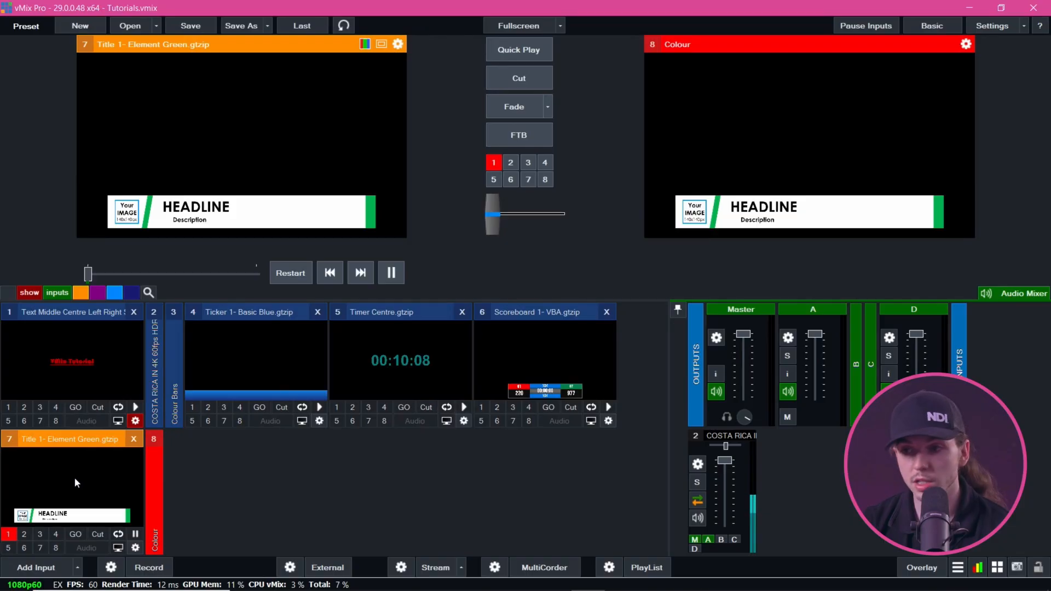
click(8, 535)
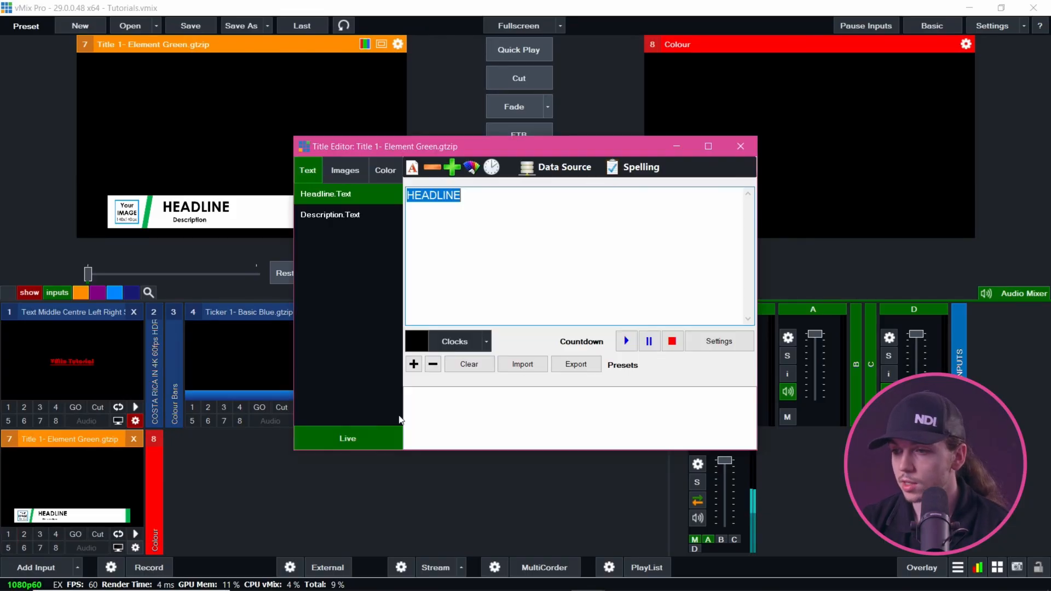
Save the Element Green title's current content as a preset in the Title Editor and try 0000 as replacement headline text
click(414, 364)
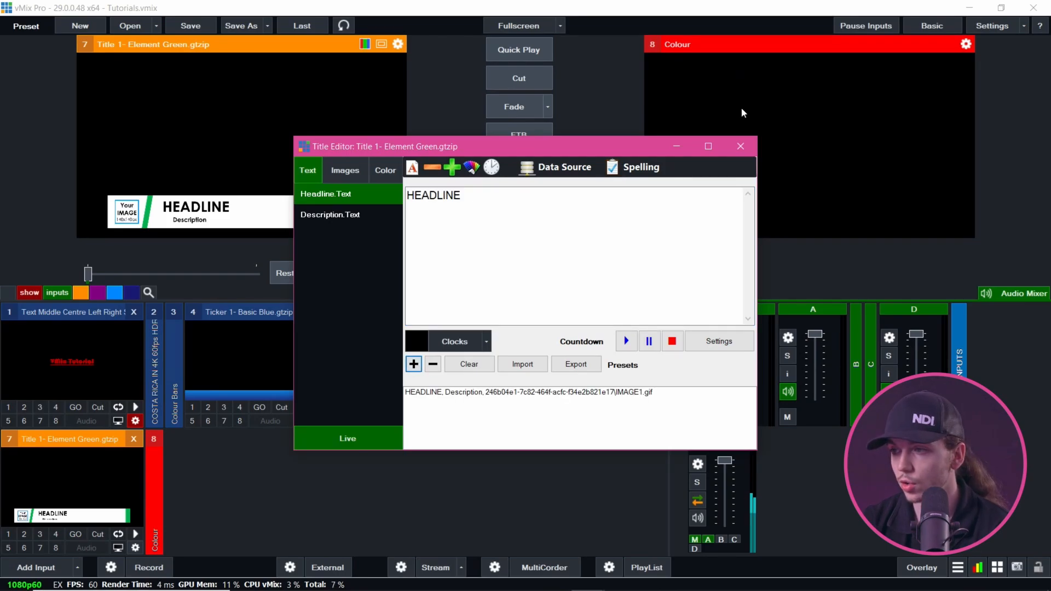
double_click(474, 202)
text(0000)
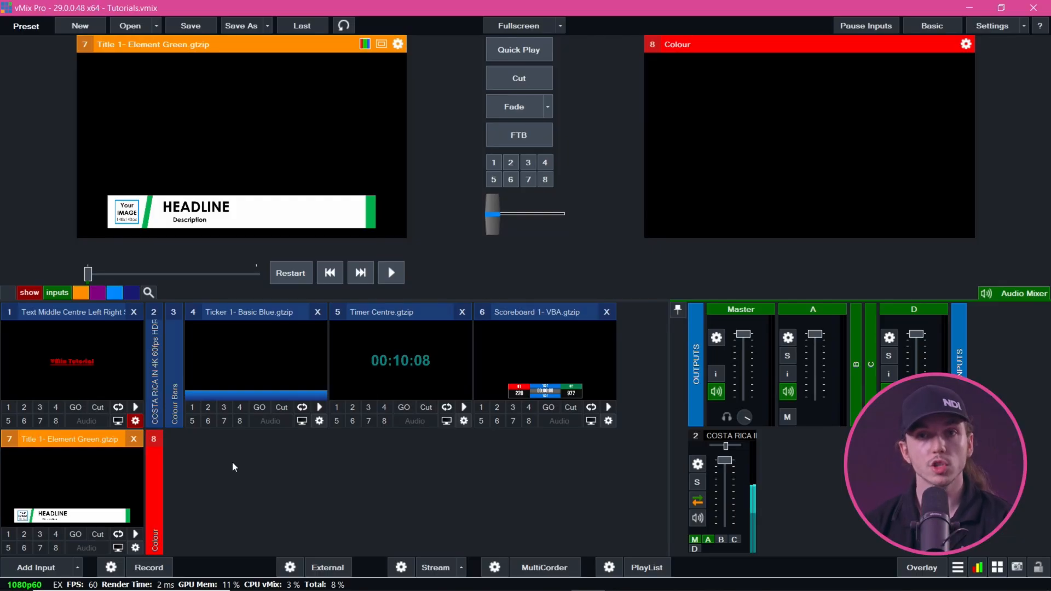
Preview the timer, ticker, text, Element Green and scoreboard title inputs one after another, ending on the Basic Blue ticker
click(391, 355)
click(230, 353)
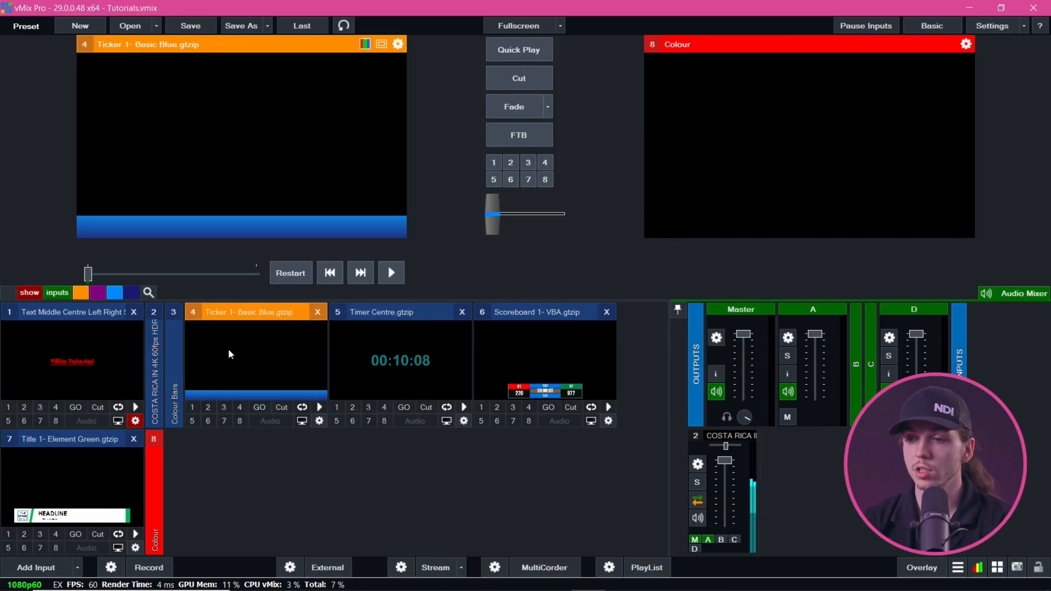
click(75, 351)
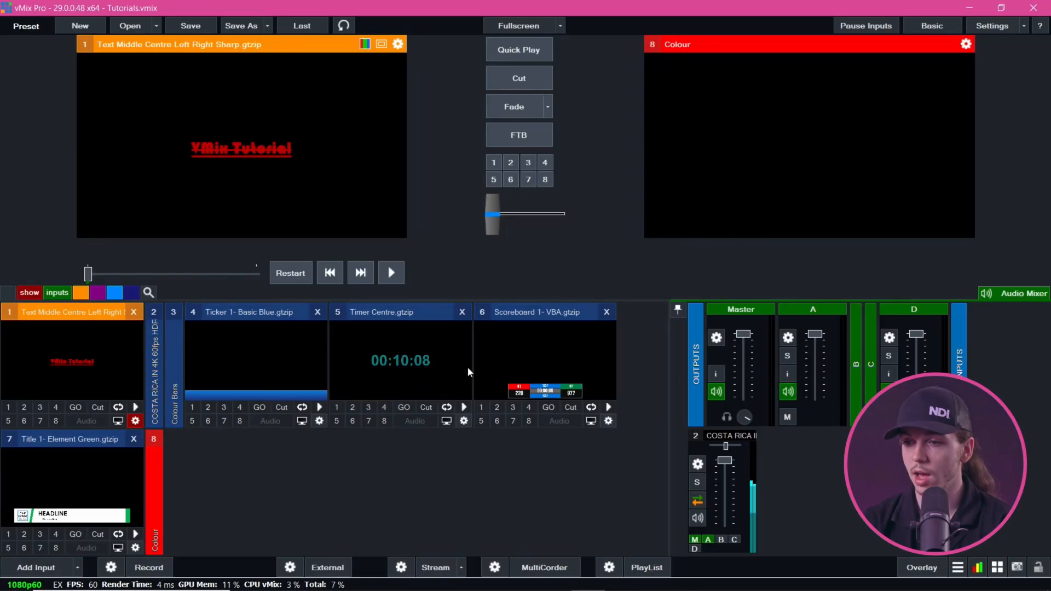
click(65, 512)
click(582, 348)
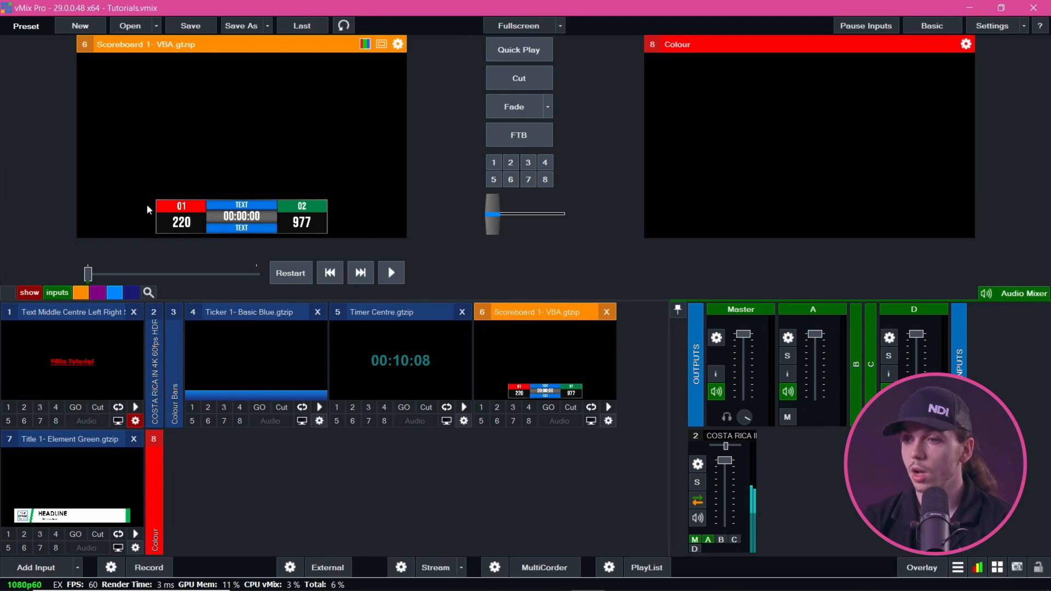
click(388, 334)
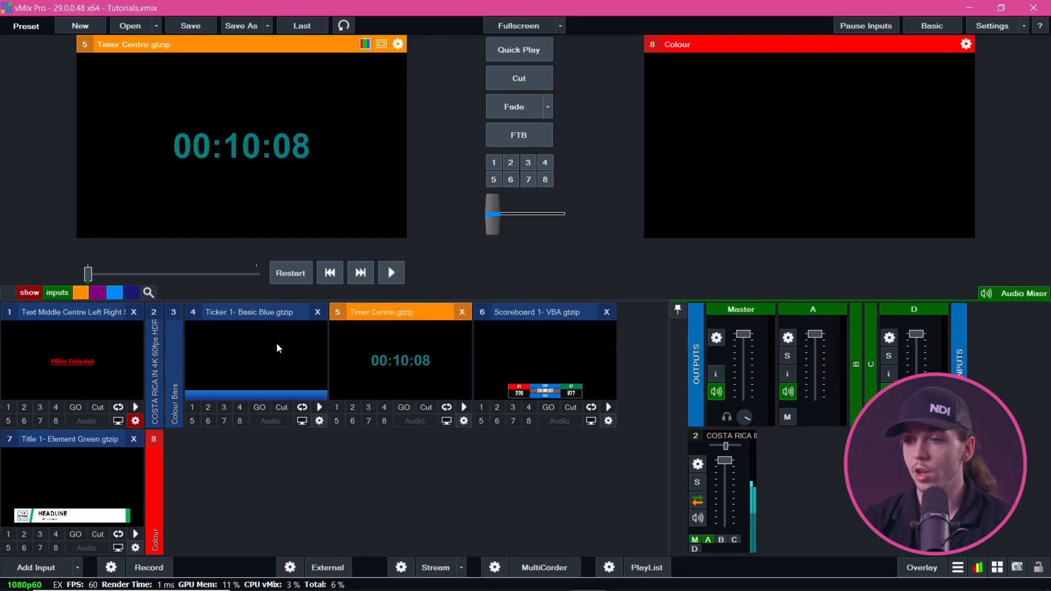
click(221, 361)
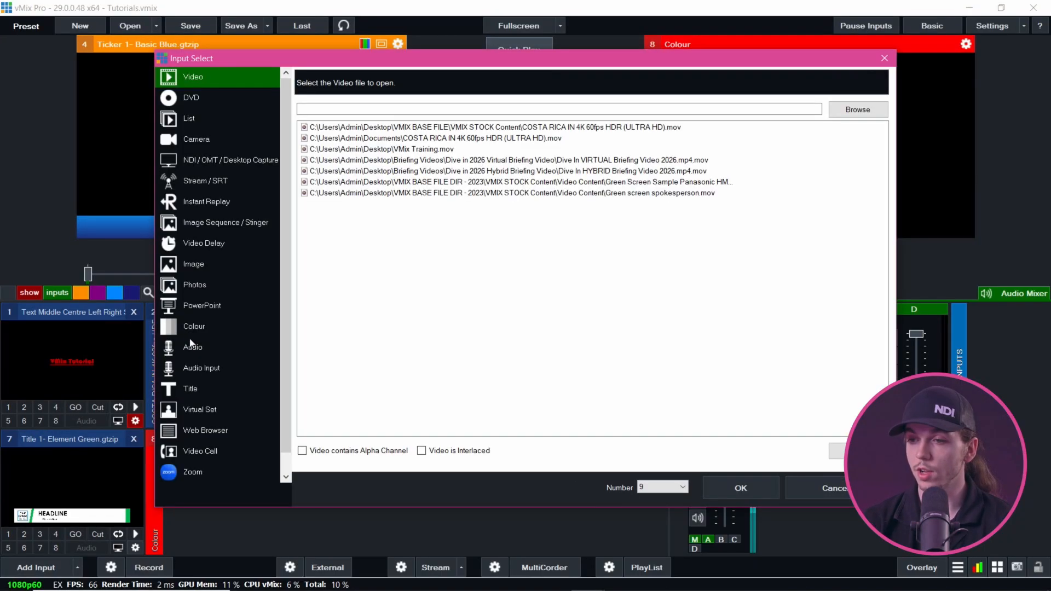
Examine the GT Title templates available for a new title input, from Title 0 through the Title 76 designs
click(196, 388)
scroll(585, 207, down, 10)
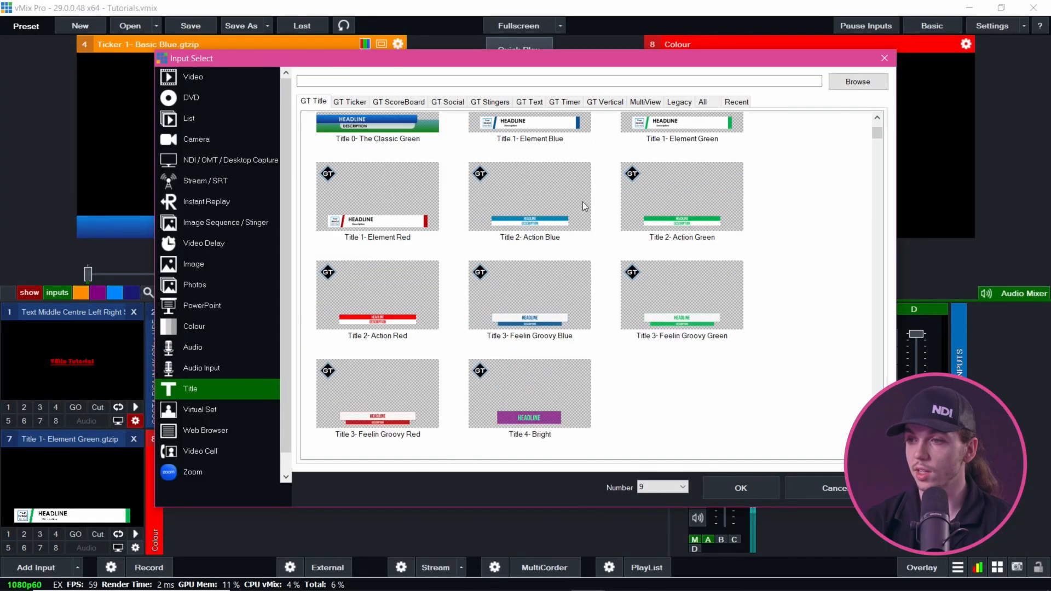
scroll(584, 207, down, 20)
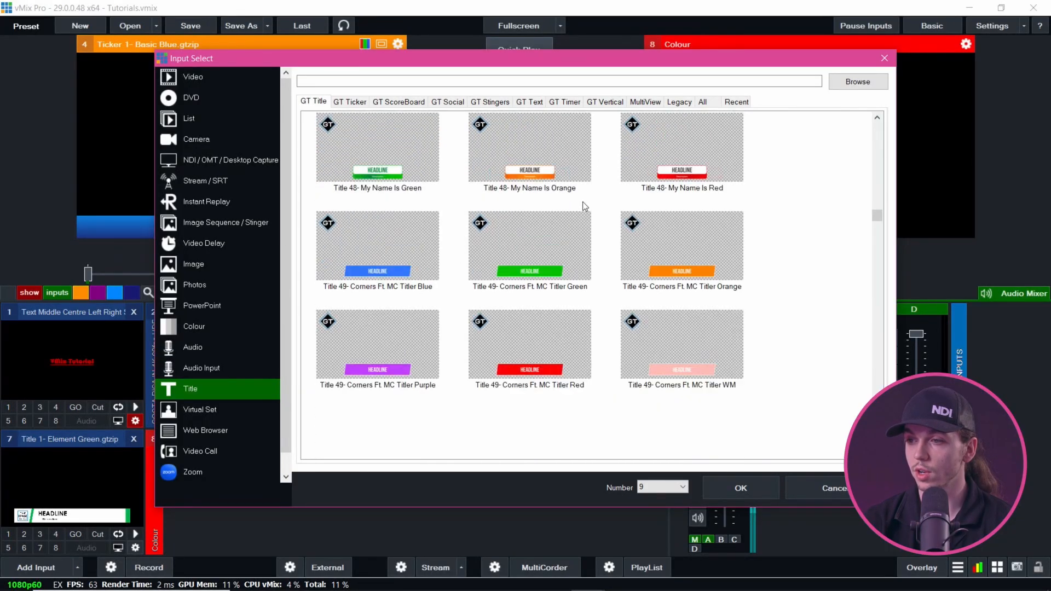
scroll(585, 207, down, 15)
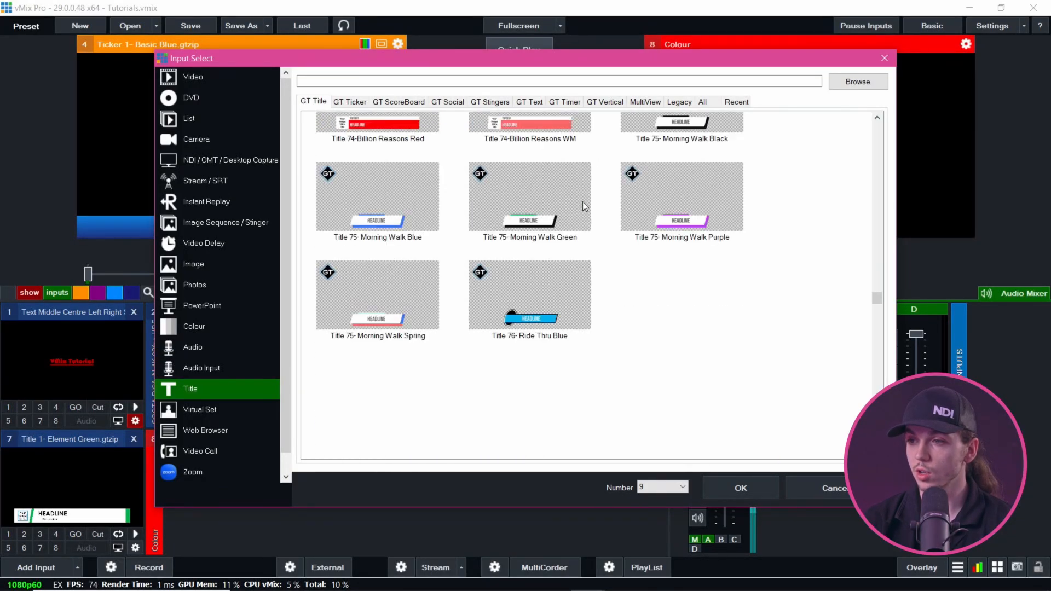
Examine the stinger, social, scoreboard, ticker, text, timer, vertical, MultiView and legacy title templates, and cancel adding an input
click(495, 102)
click(448, 103)
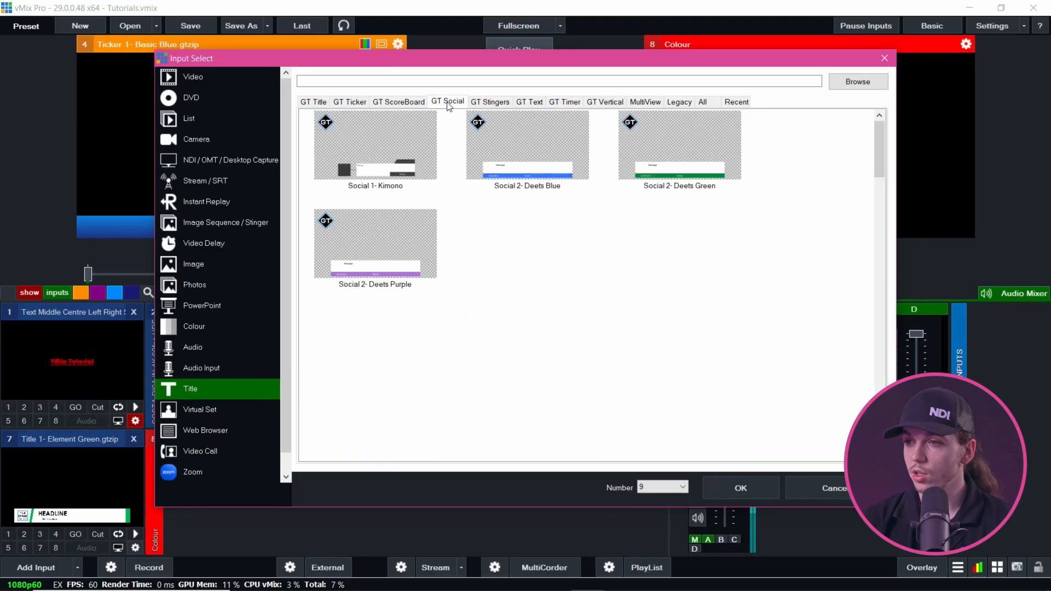
click(402, 102)
click(349, 101)
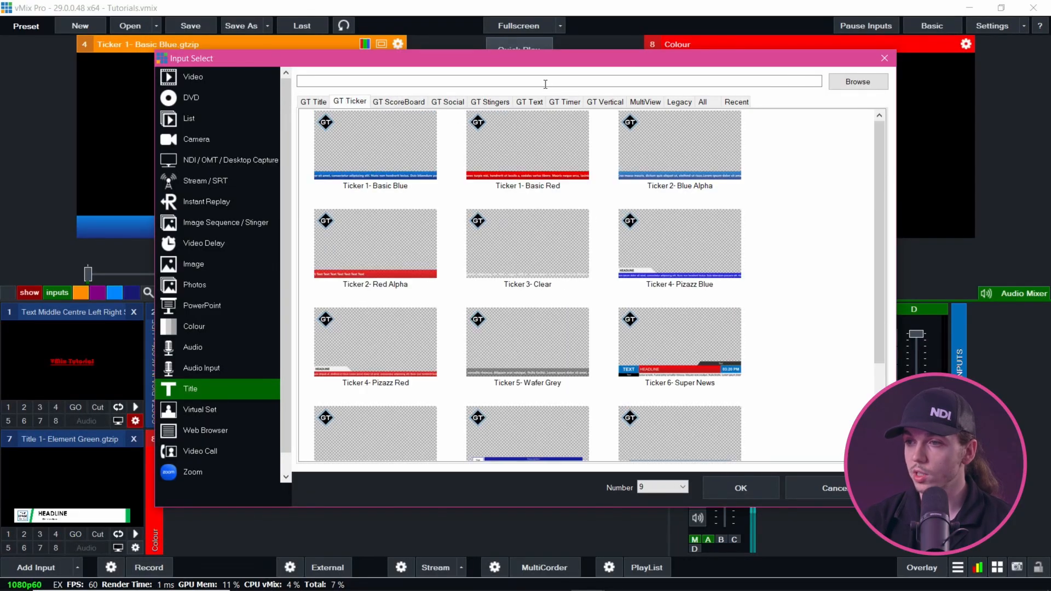
click(529, 102)
click(562, 102)
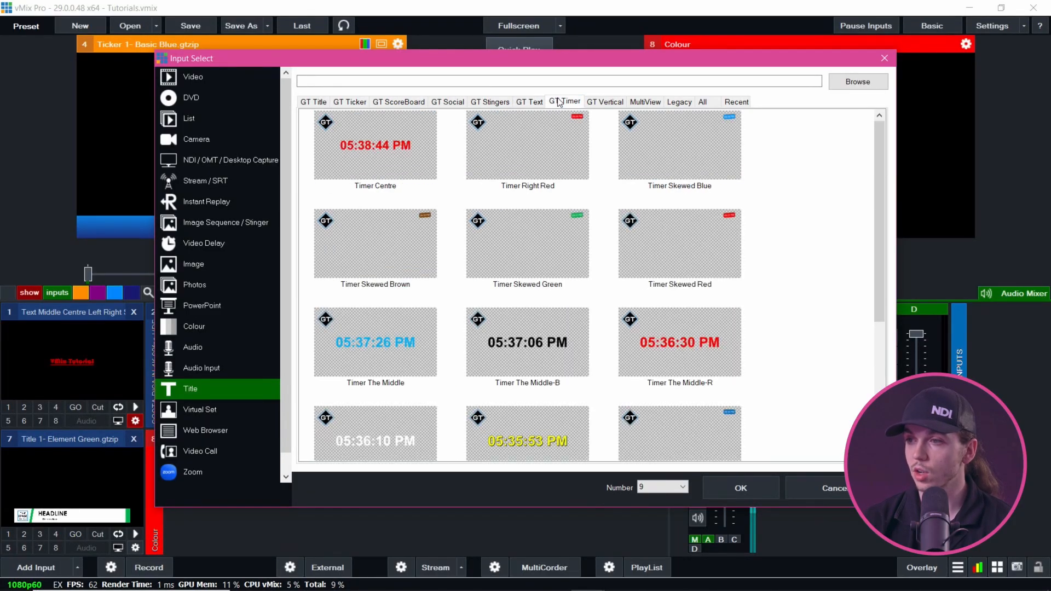
click(604, 102)
click(642, 102)
click(671, 103)
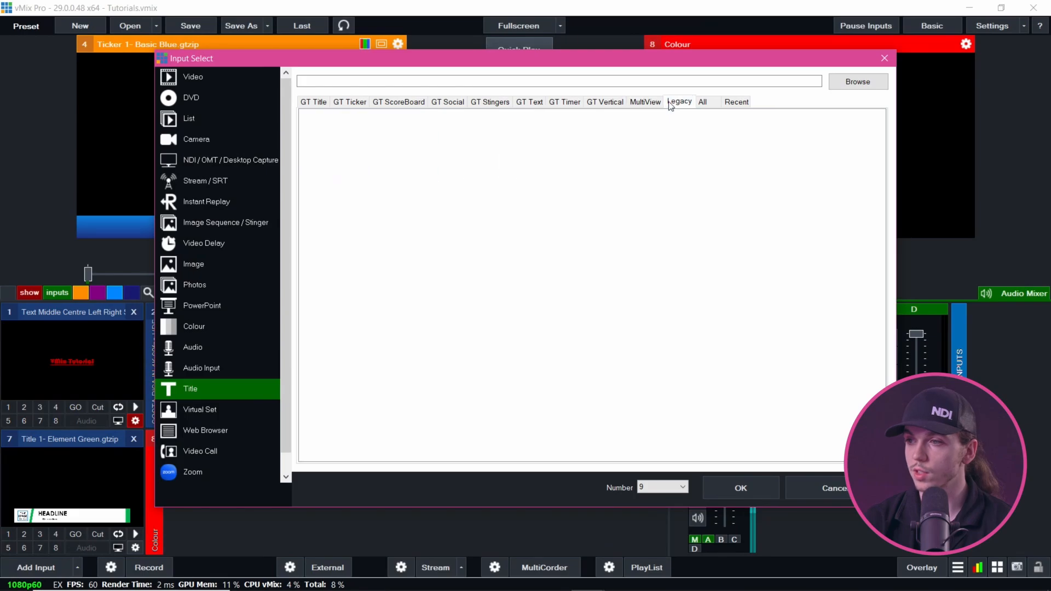
click(813, 487)
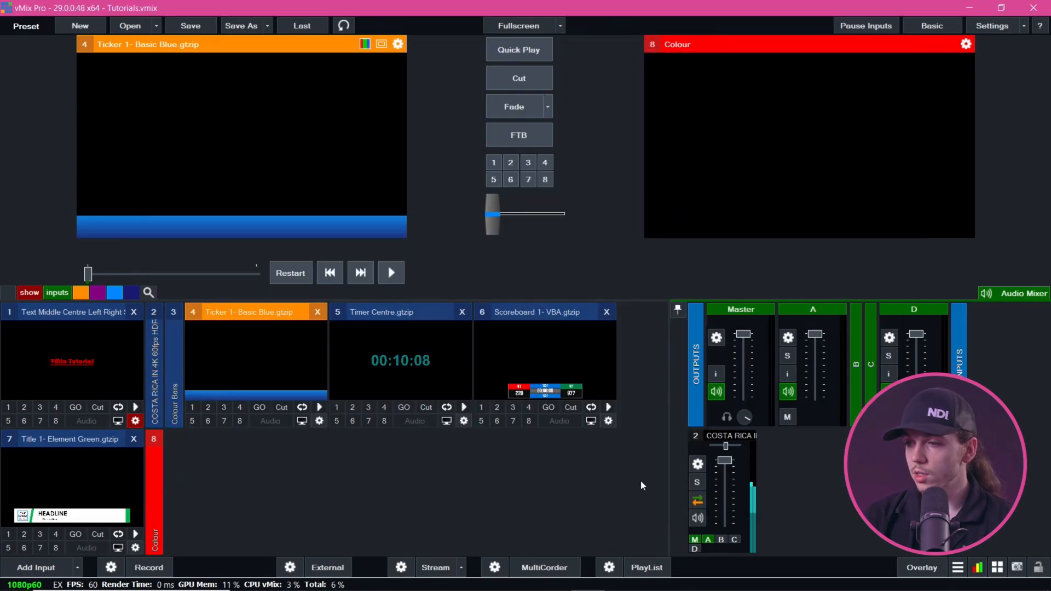